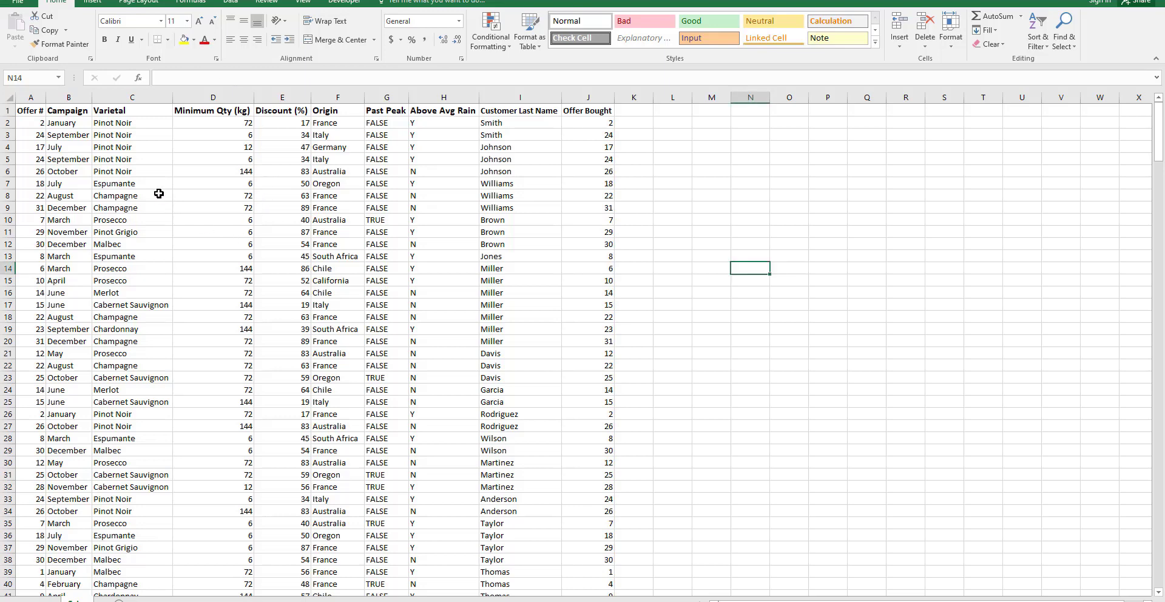
Fill columns A through I, from Offer # to Customer Last Name, with yellow
{"action": "left_click_drag", "start_coordinate": [27, 97], "coordinate": [569, 101]}
{"action": "left_click", "coordinate": [386, 183]}
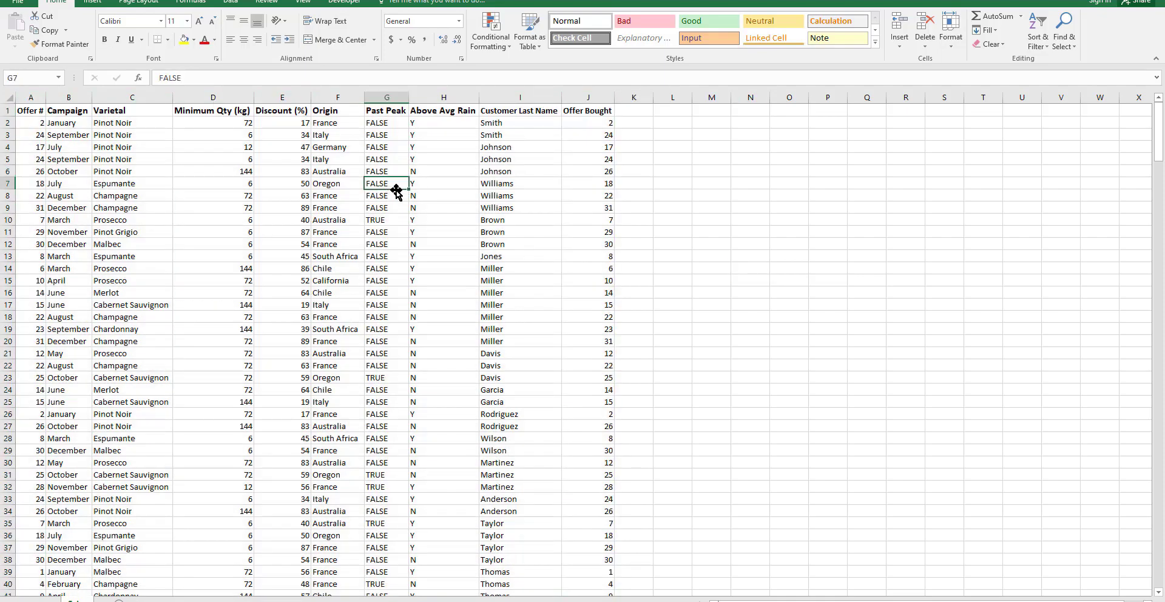
{"action": "left_click_drag", "start_coordinate": [1163, 122], "coordinate": [1159, 555]}
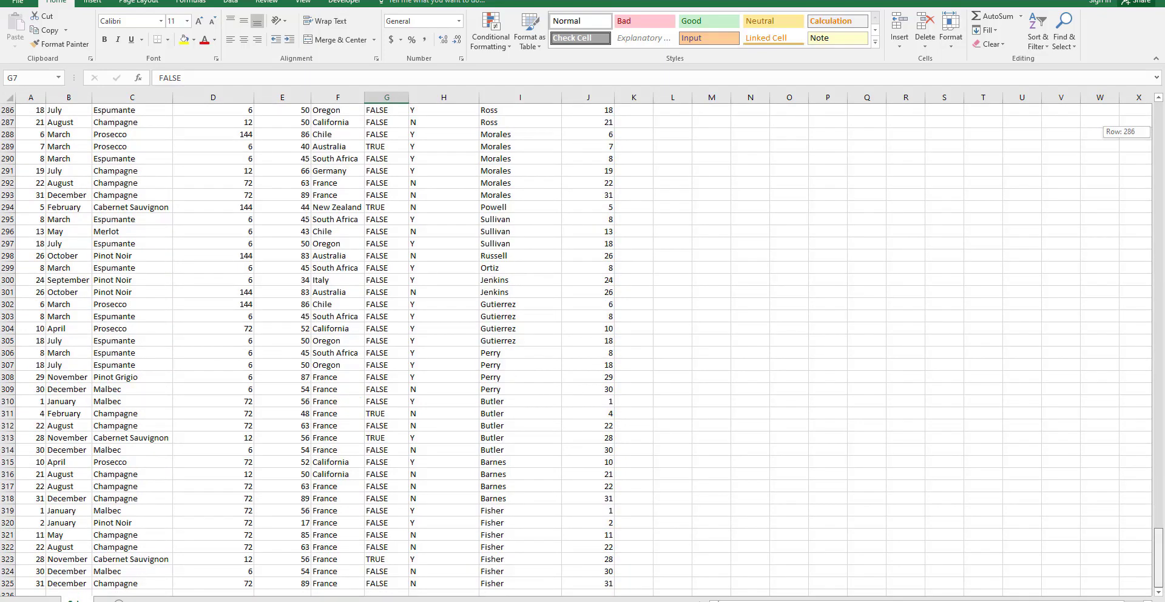
{"action": "left_click_drag", "start_coordinate": [1159, 555], "coordinate": [1159, 128]}
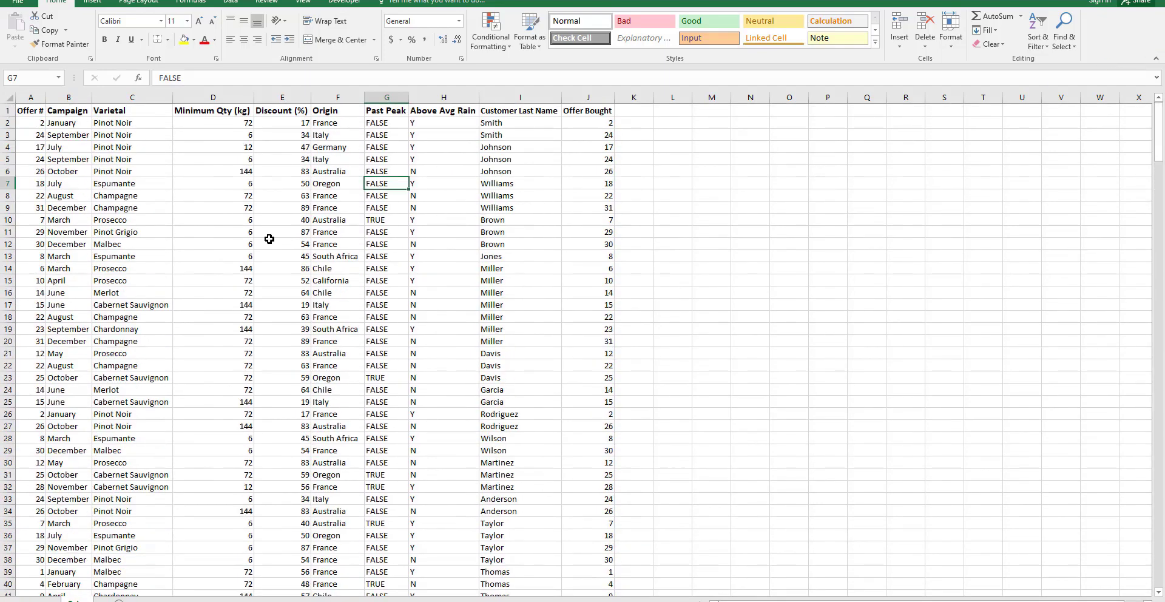
{"action": "left_click", "coordinate": [135, 225]}
{"action": "left_click_drag", "start_coordinate": [27, 98], "coordinate": [494, 74]}
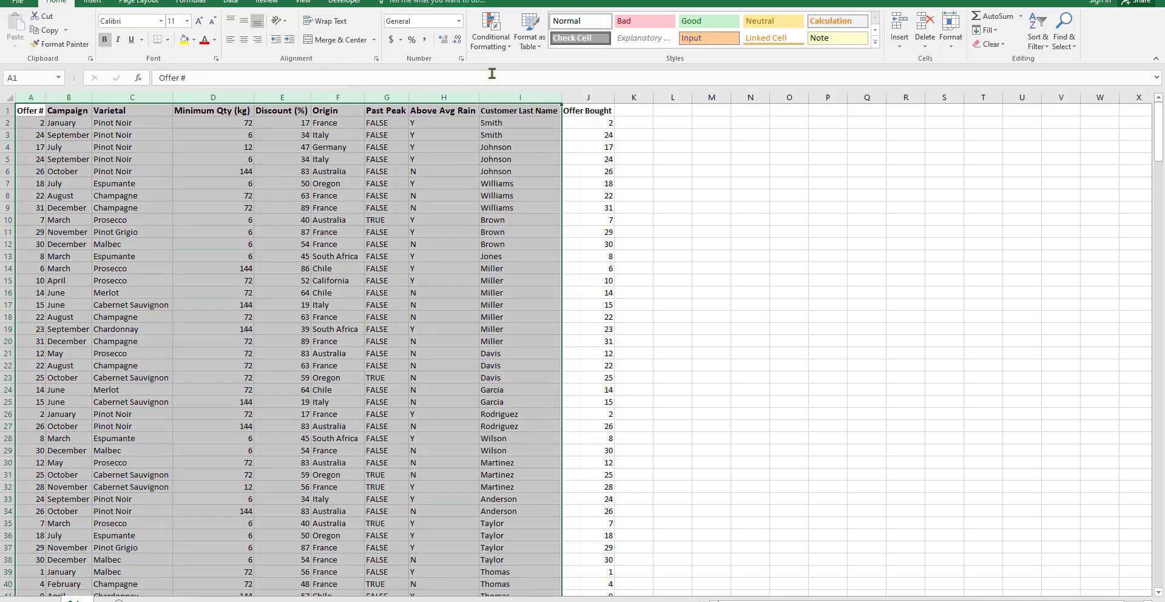
{"action": "left_click", "coordinate": [184, 40]}
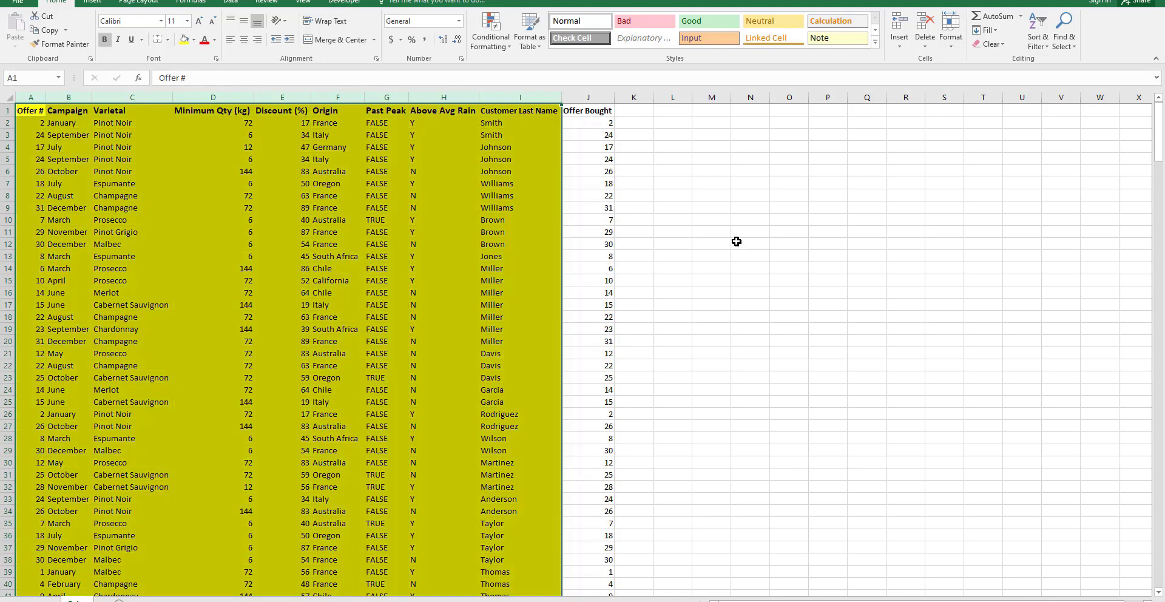
{"action": "left_click", "coordinate": [781, 249]}
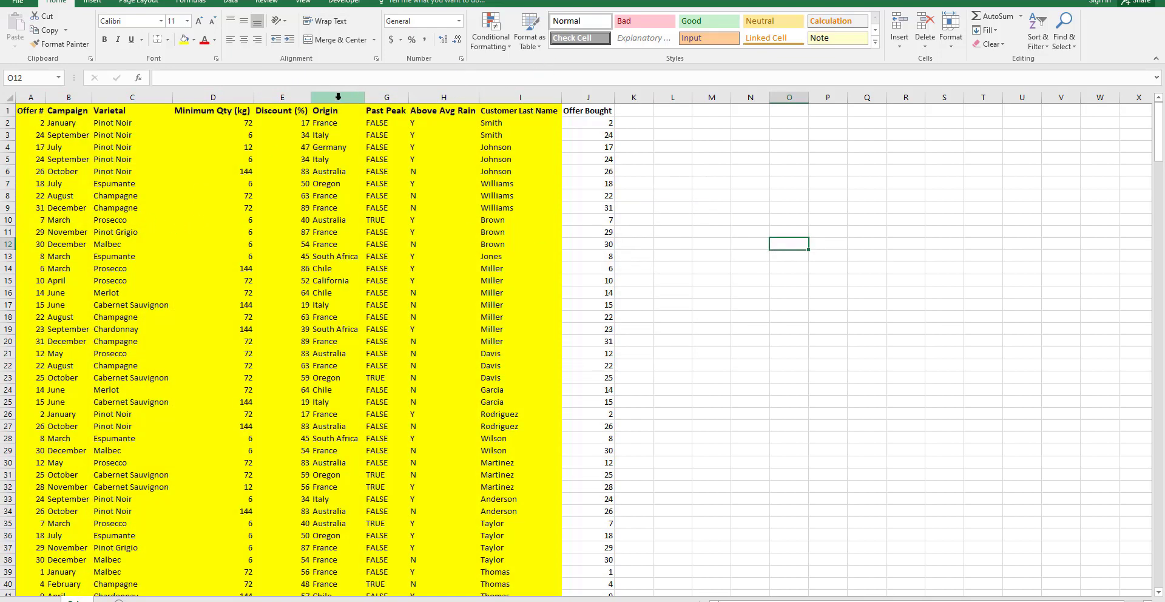
Recolor the Customer Last Name column with the standard orange fill
{"action": "left_click", "coordinate": [505, 97]}
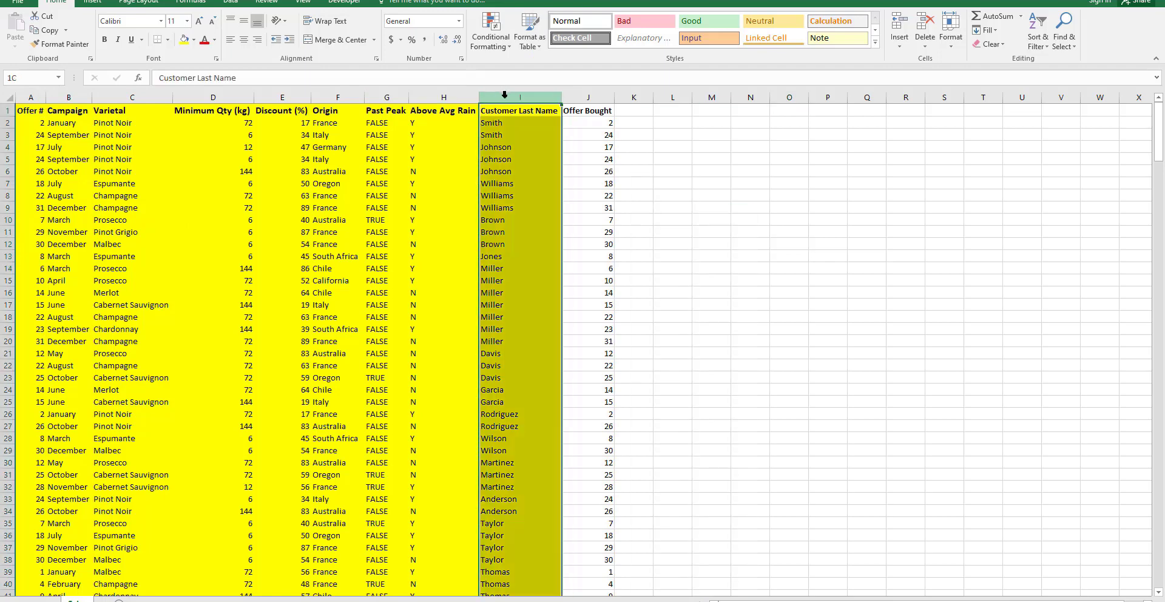
{"action": "left_click", "coordinate": [193, 40]}
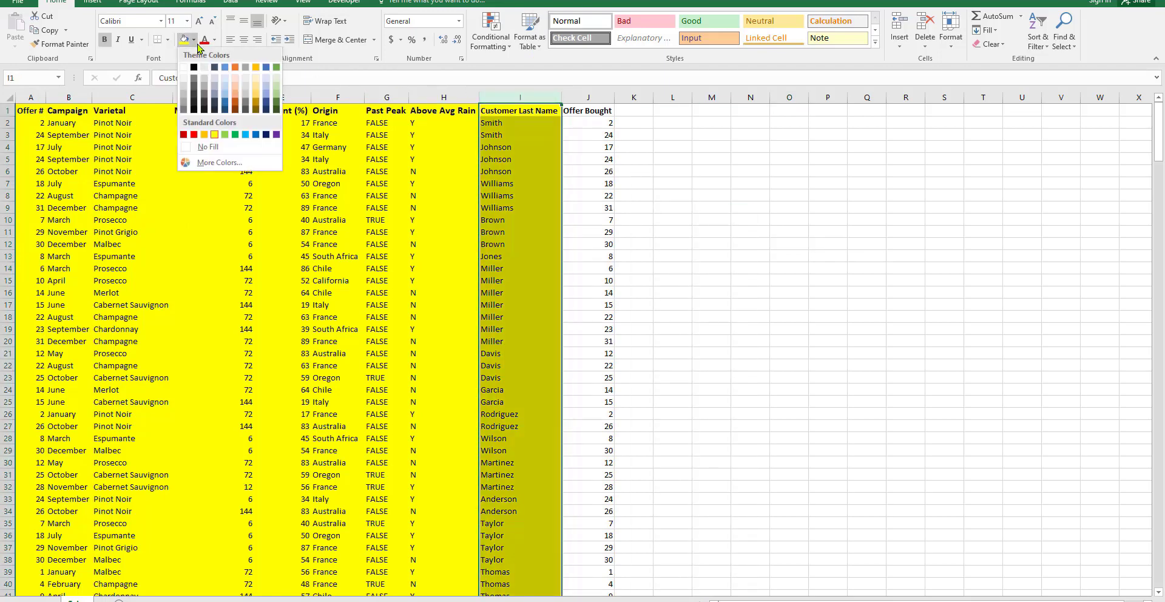
{"action": "left_click", "coordinate": [205, 135]}
{"action": "left_click", "coordinate": [748, 222]}
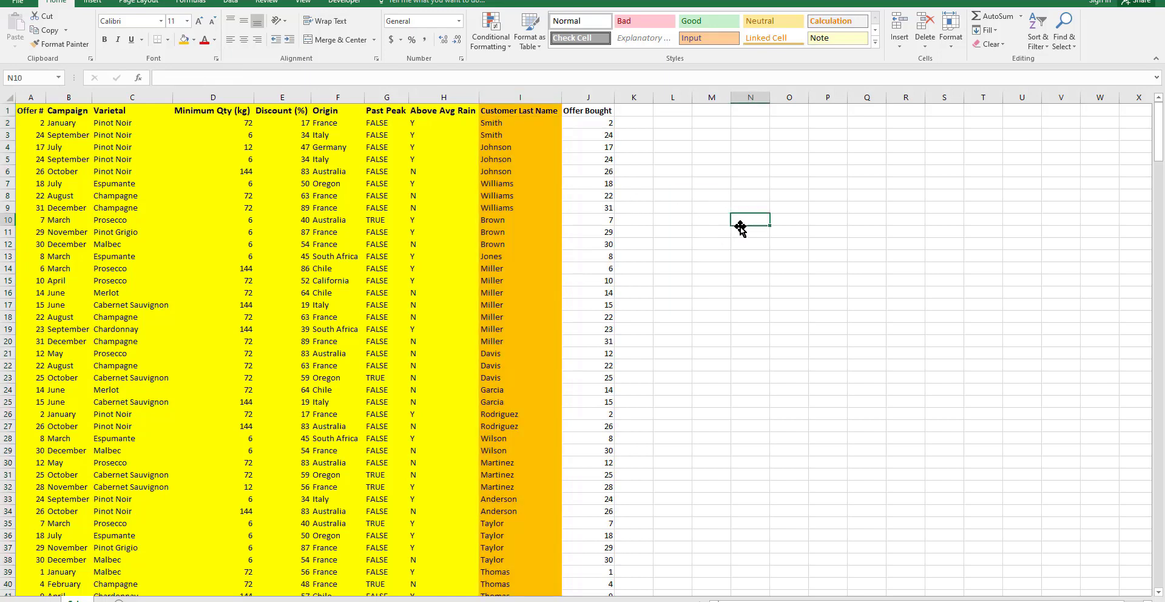
Examine the first record field by field, from Offer # to Customer Last Name, and compare the customer name with the row below
{"action": "left_click_drag", "start_coordinate": [38, 124], "coordinate": [449, 126]}
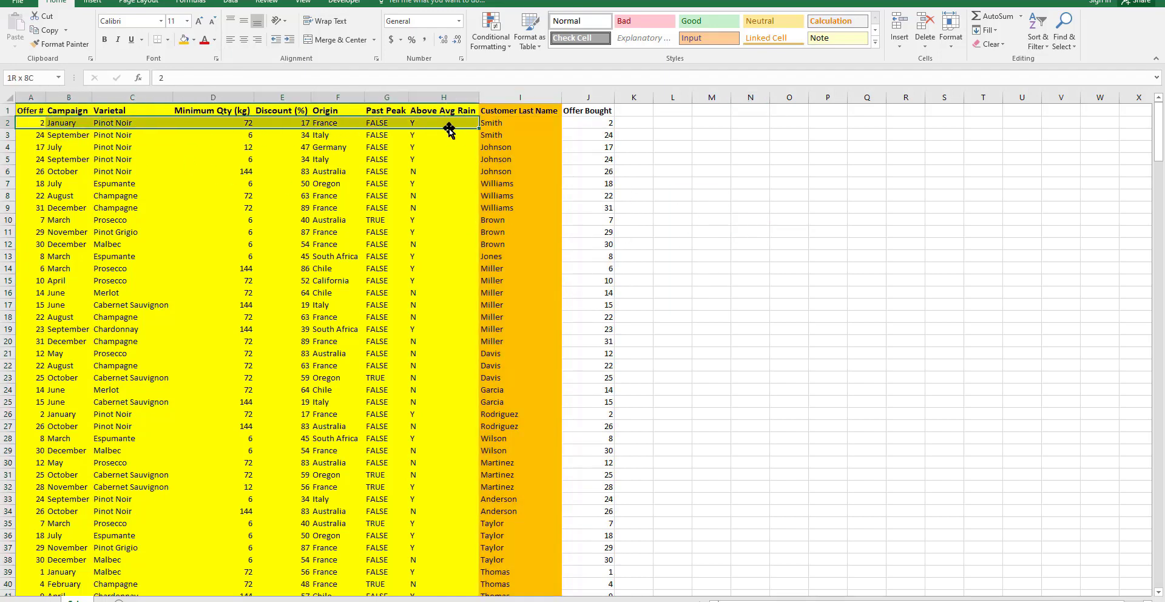
{"action": "left_click", "coordinate": [743, 180]}
{"action": "left_click", "coordinate": [525, 126]}
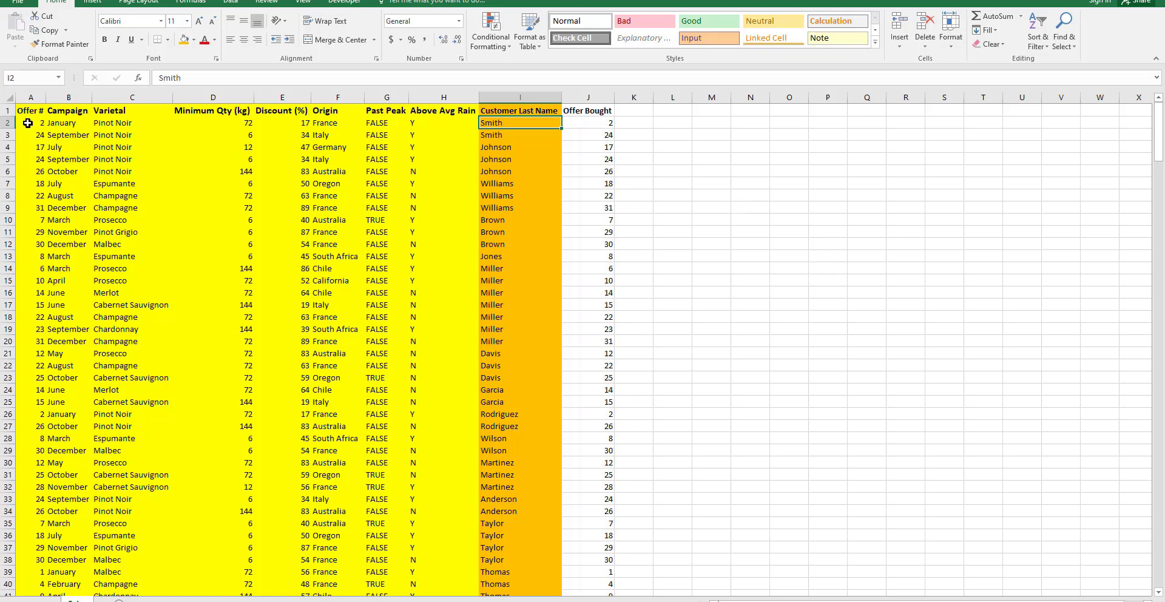
{"action": "left_click", "coordinate": [38, 126]}
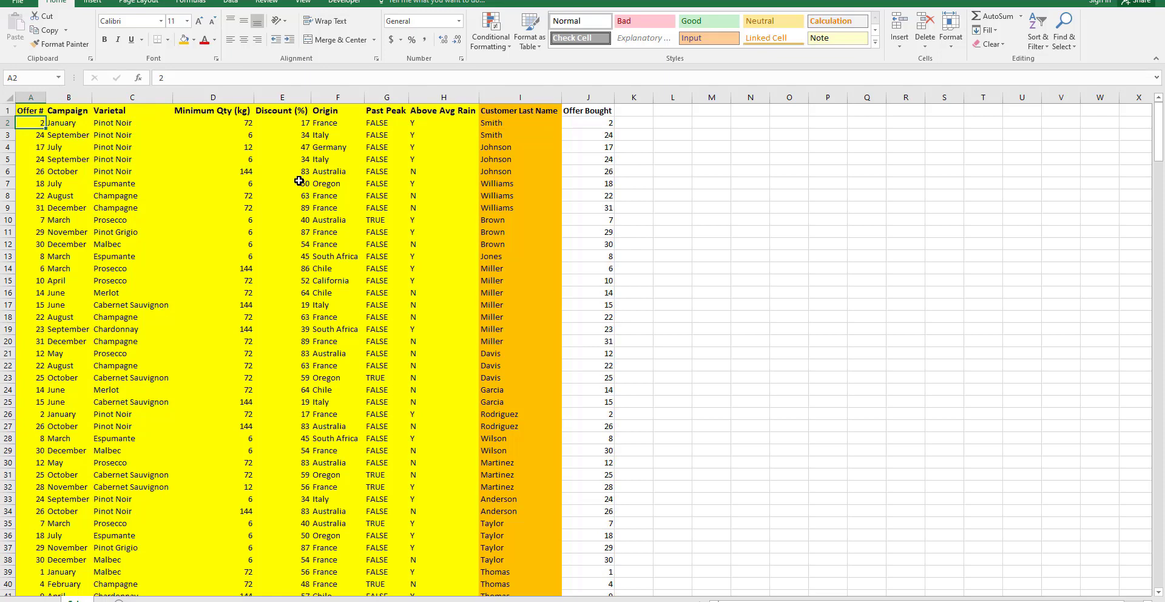
{"action": "left_click", "coordinate": [68, 123]}
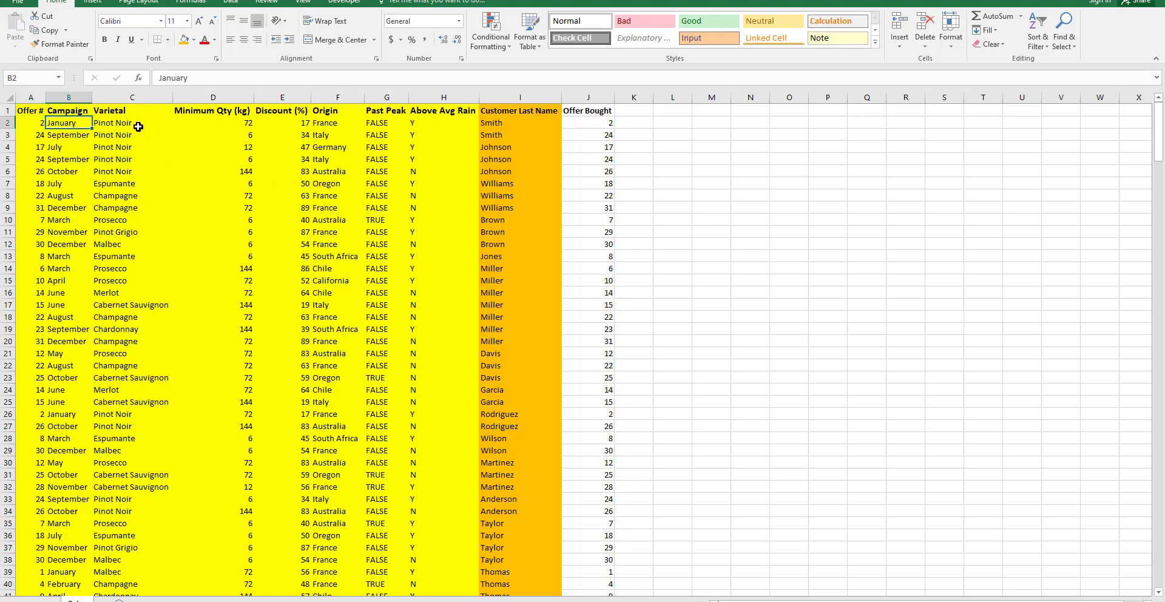
{"action": "left_click", "coordinate": [139, 125]}
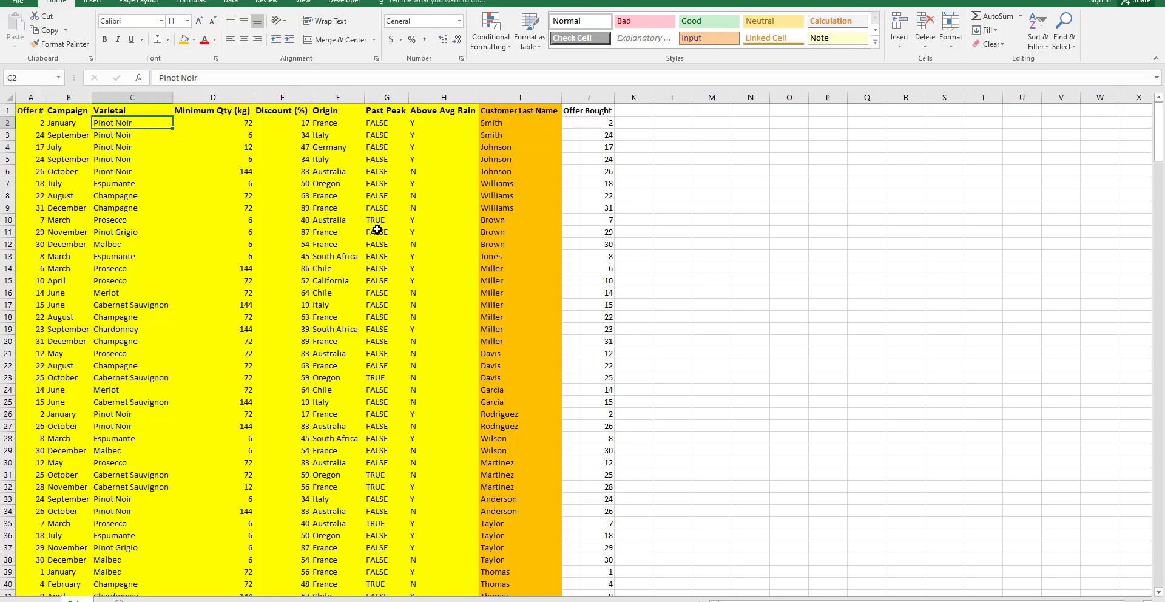
{"action": "left_click", "coordinate": [214, 128]}
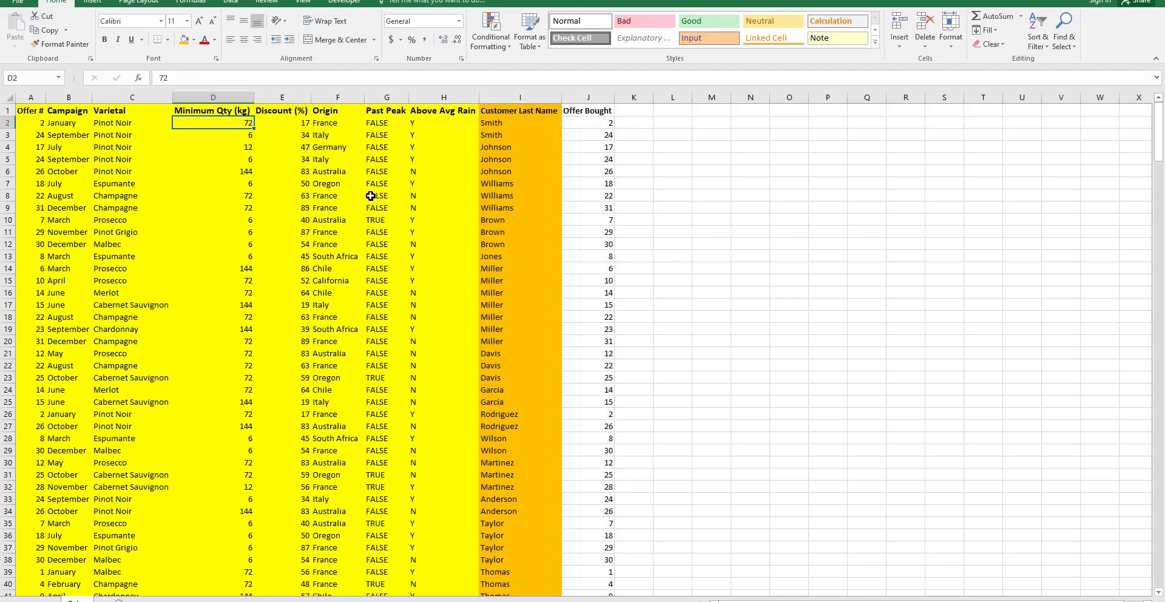
{"action": "left_click", "coordinate": [284, 124]}
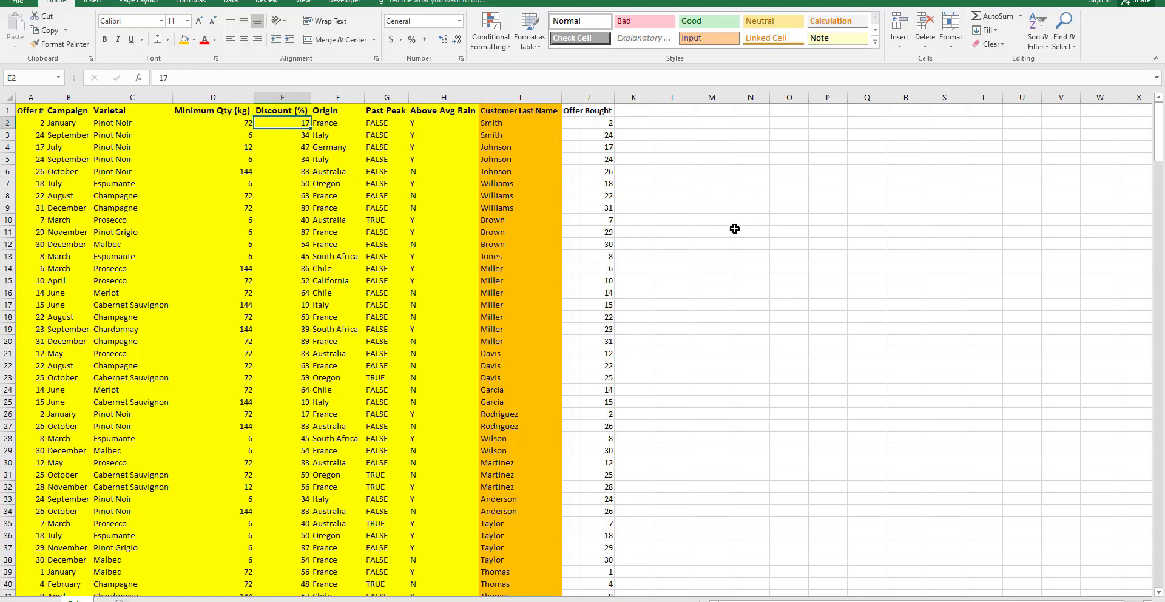
{"action": "left_click", "coordinate": [337, 125]}
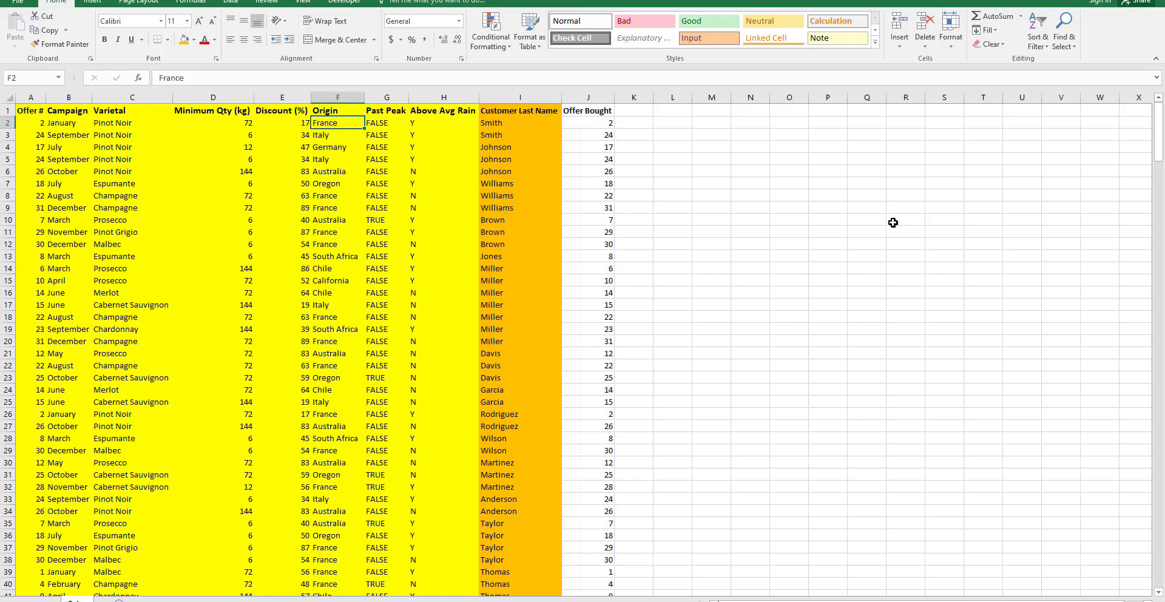
{"action": "left_click", "coordinate": [402, 124]}
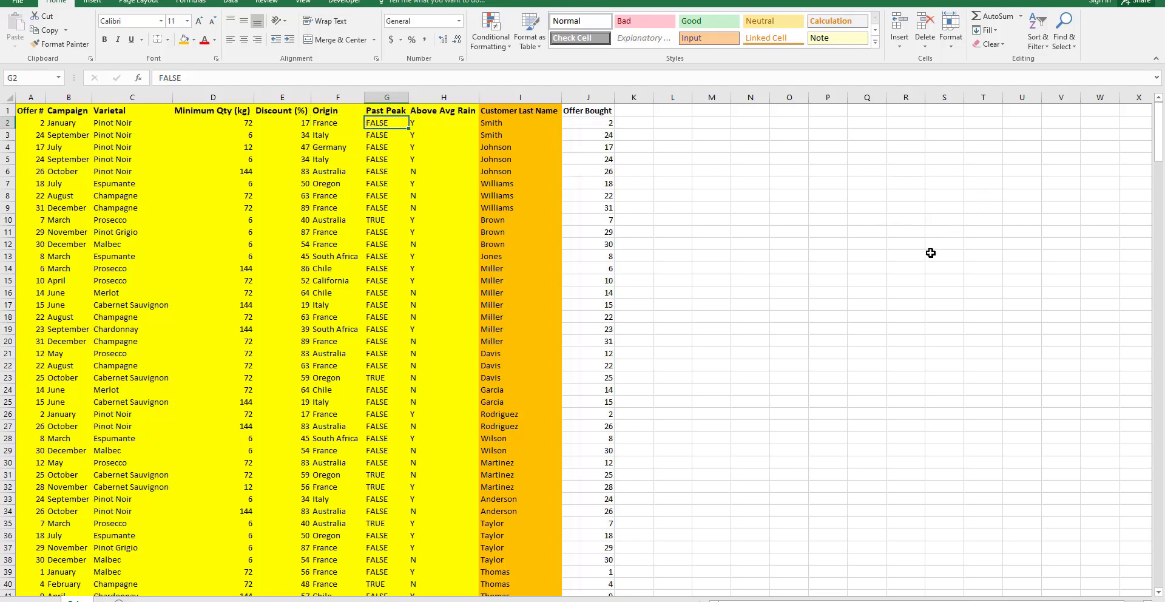
{"action": "left_click", "coordinate": [441, 124]}
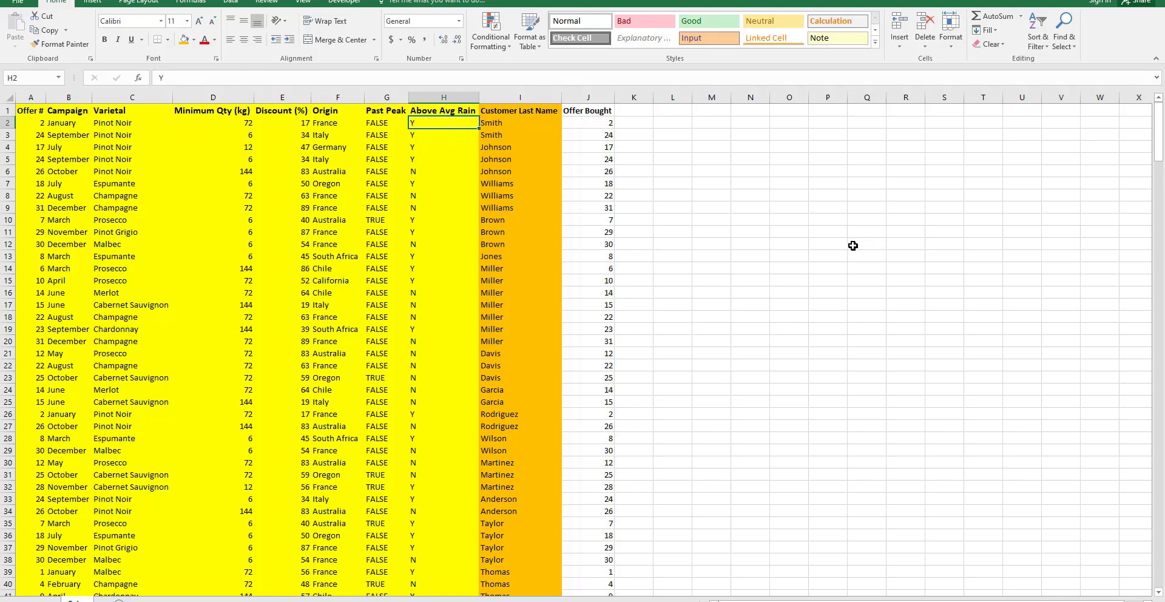
{"action": "left_click", "coordinate": [497, 128]}
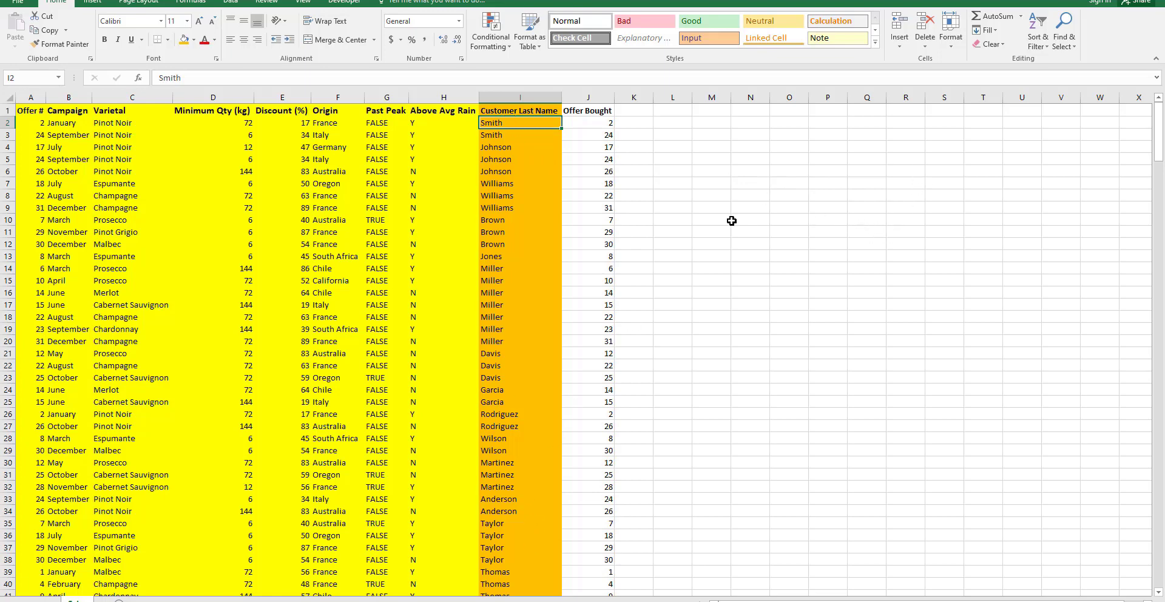
{"action": "key", "text": "shift+Down"}
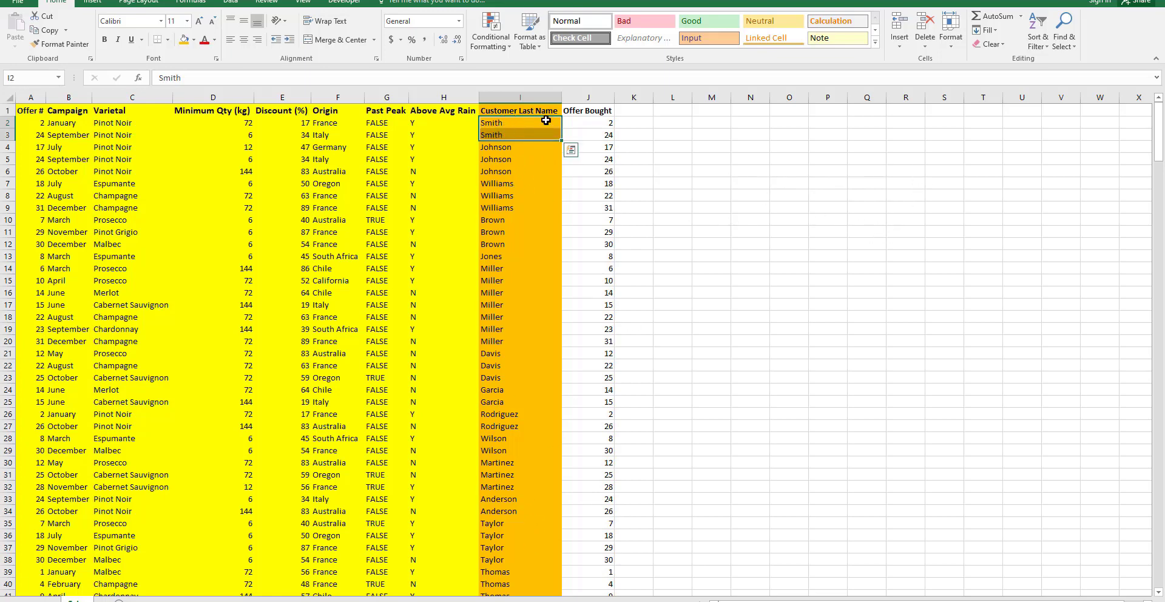
{"action": "left_click", "coordinate": [518, 124]}
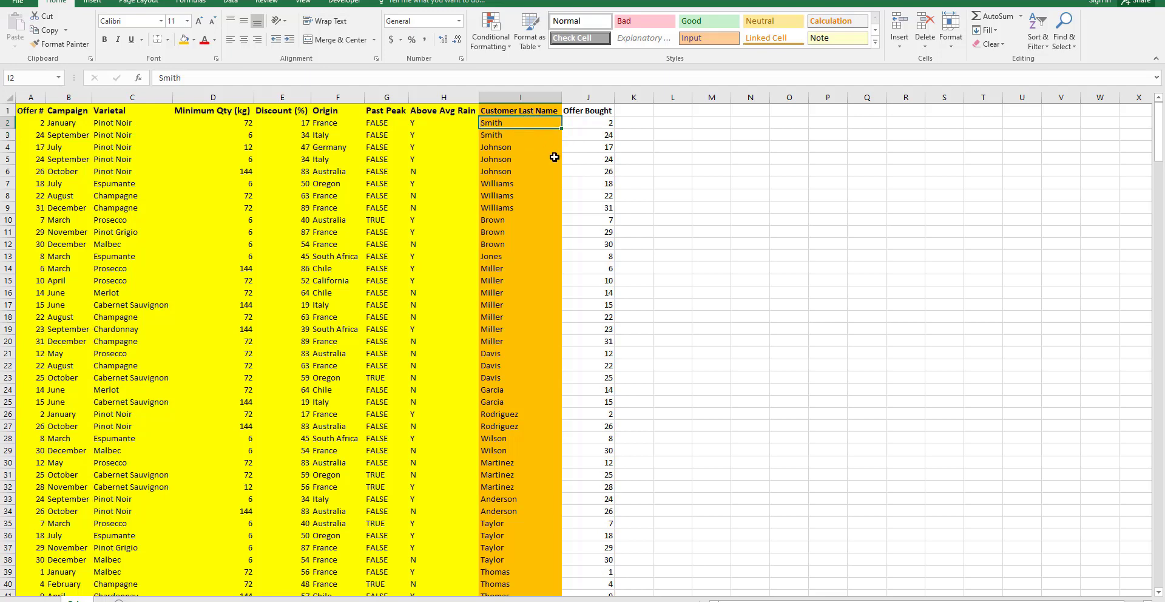
{"action": "left_click", "coordinate": [532, 139]}
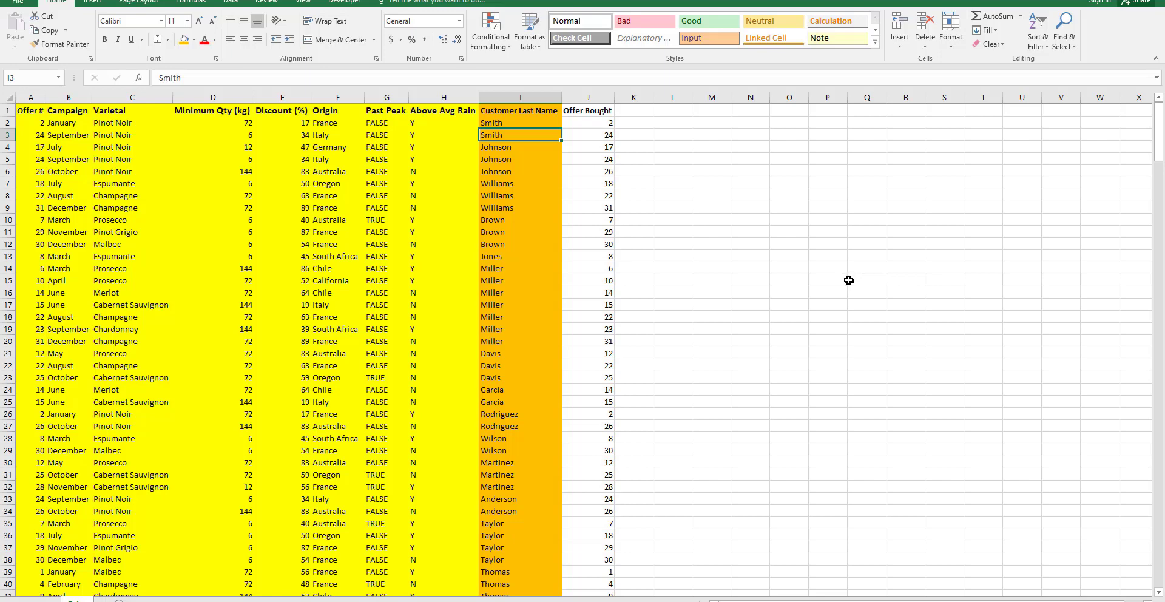
{"action": "left_click", "coordinate": [739, 242]}
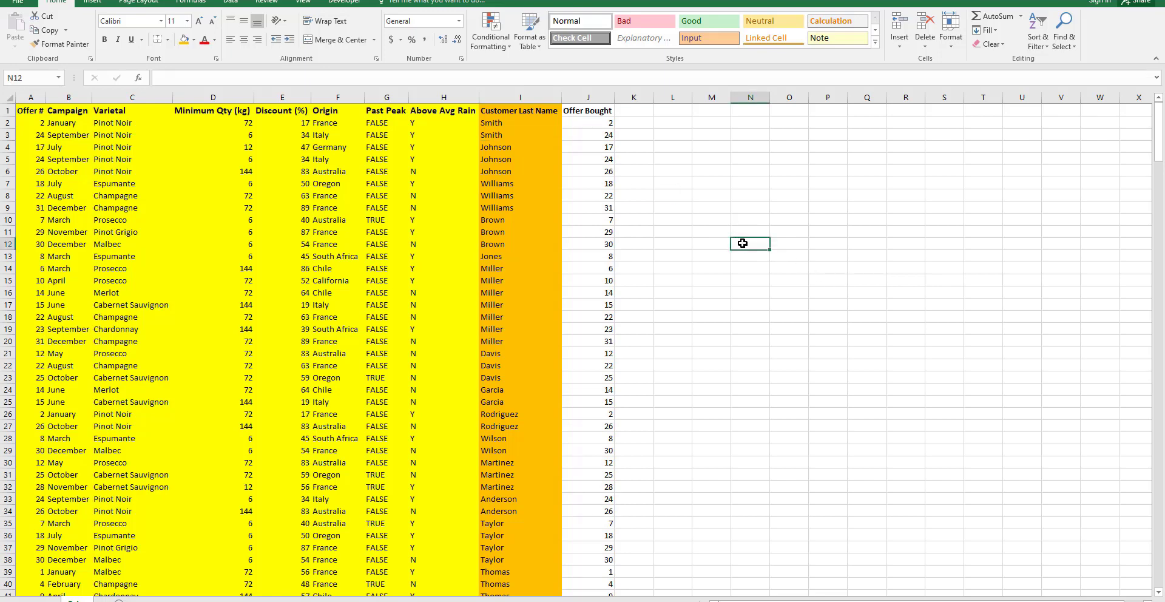
{"action": "left_click", "coordinate": [685, 172]}
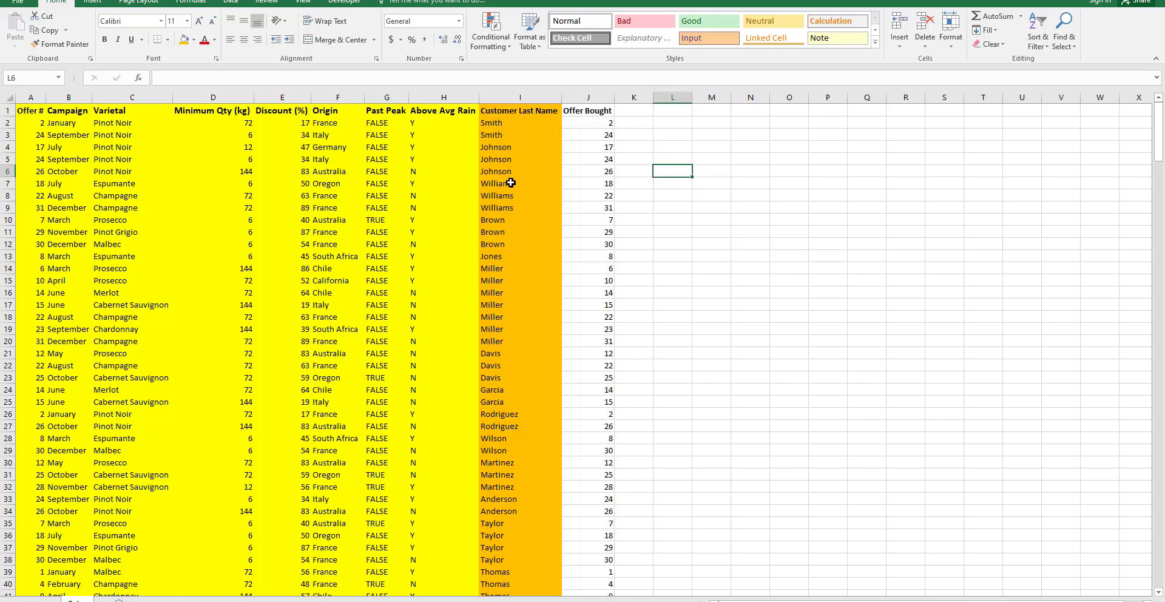
{"action": "left_click", "coordinate": [767, 243]}
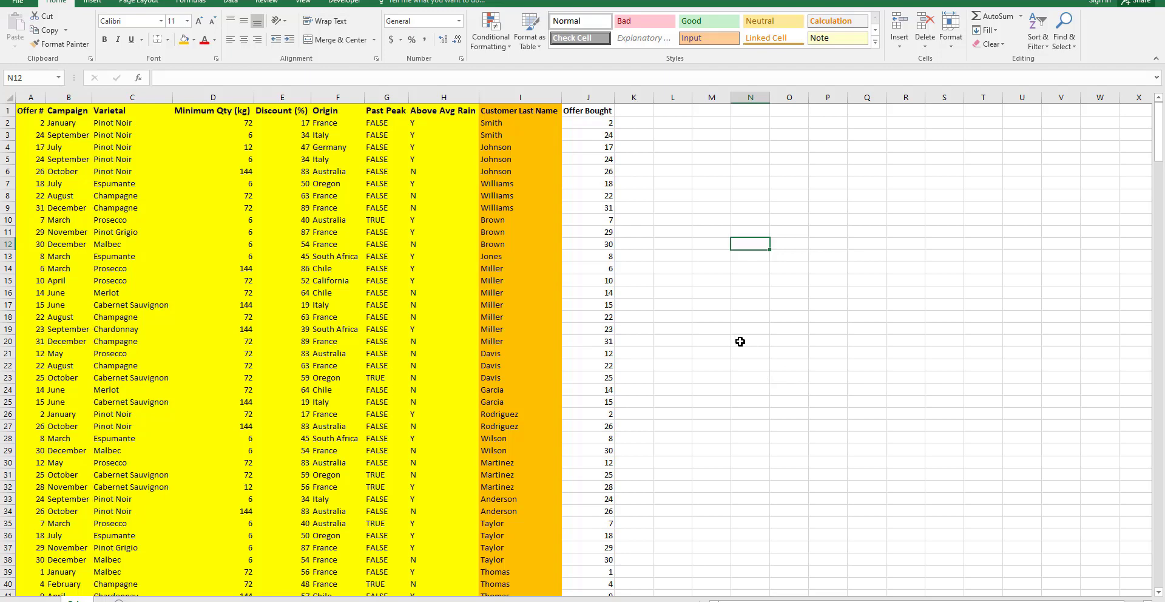
{"action": "left_click", "coordinate": [752, 170]}
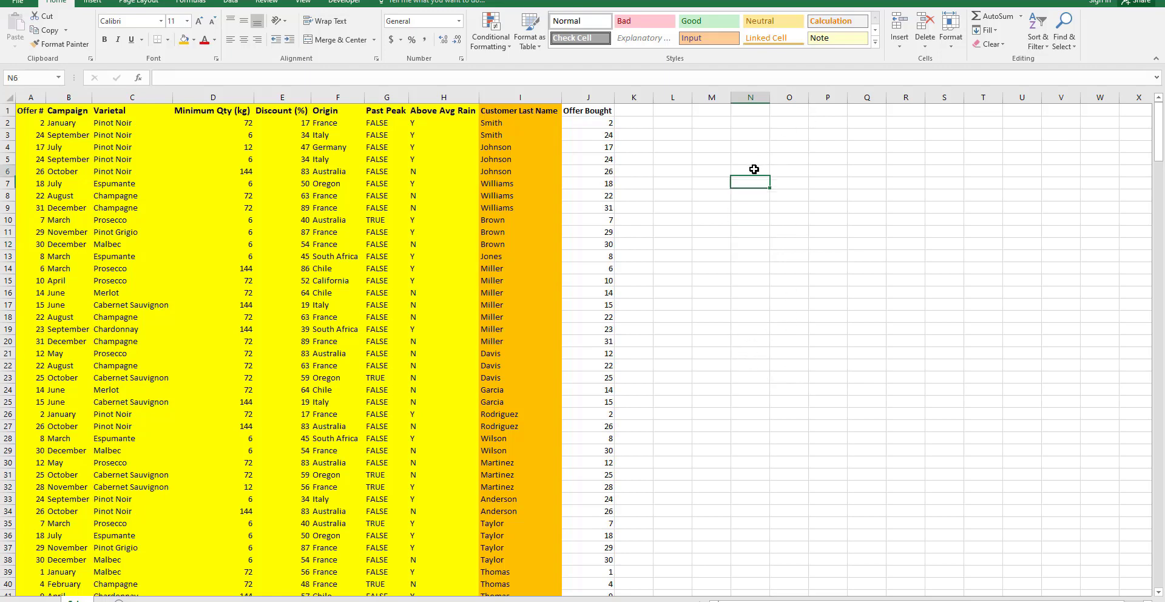
{"action": "left_click", "coordinate": [510, 93]}
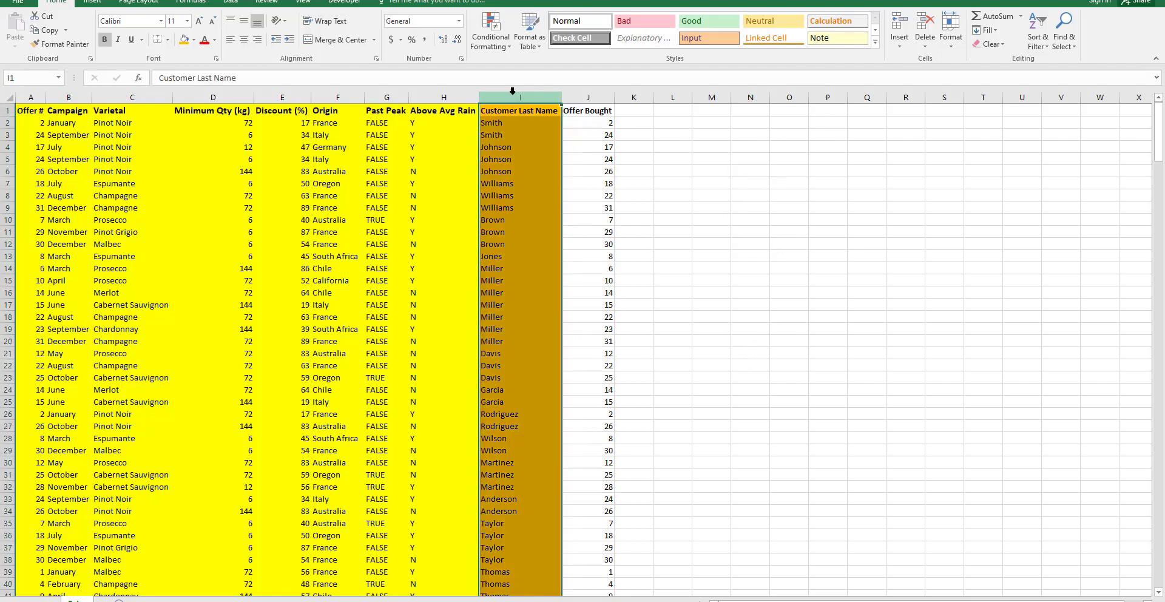
{"action": "left_click", "coordinate": [733, 185]}
{"action": "left_click", "coordinate": [518, 98]}
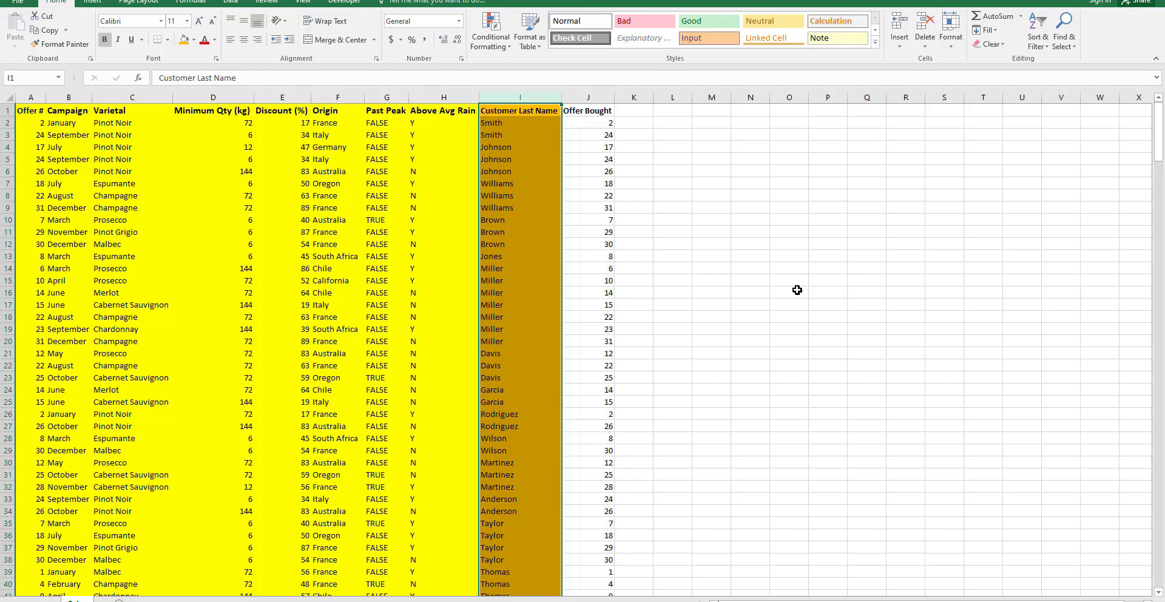
{"action": "left_click", "coordinate": [796, 278]}
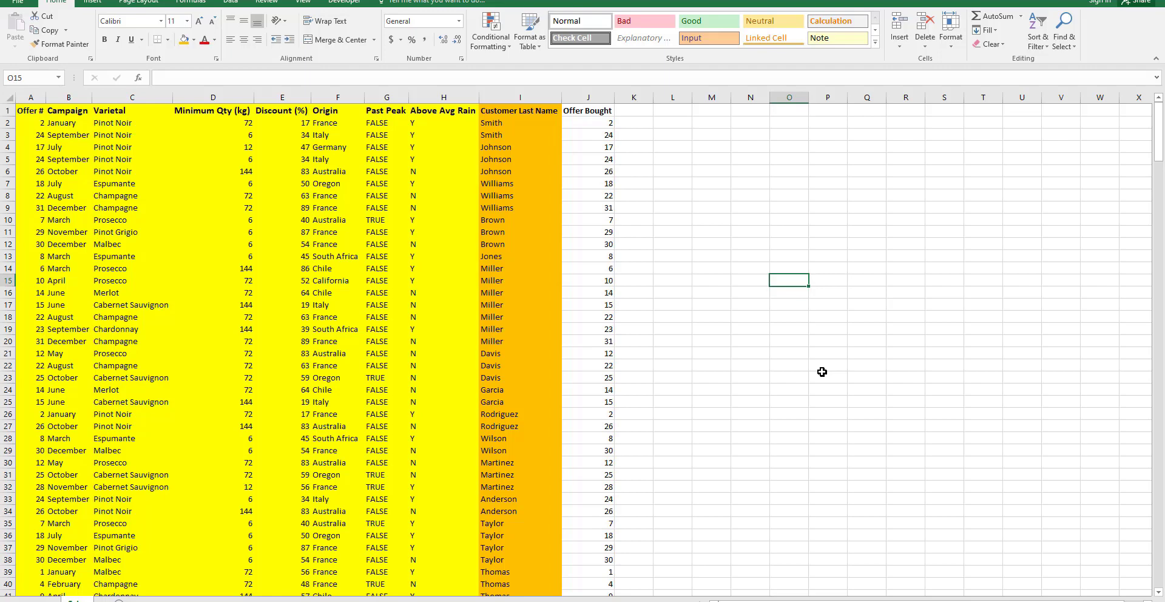
{"action": "left_click", "coordinate": [517, 152]}
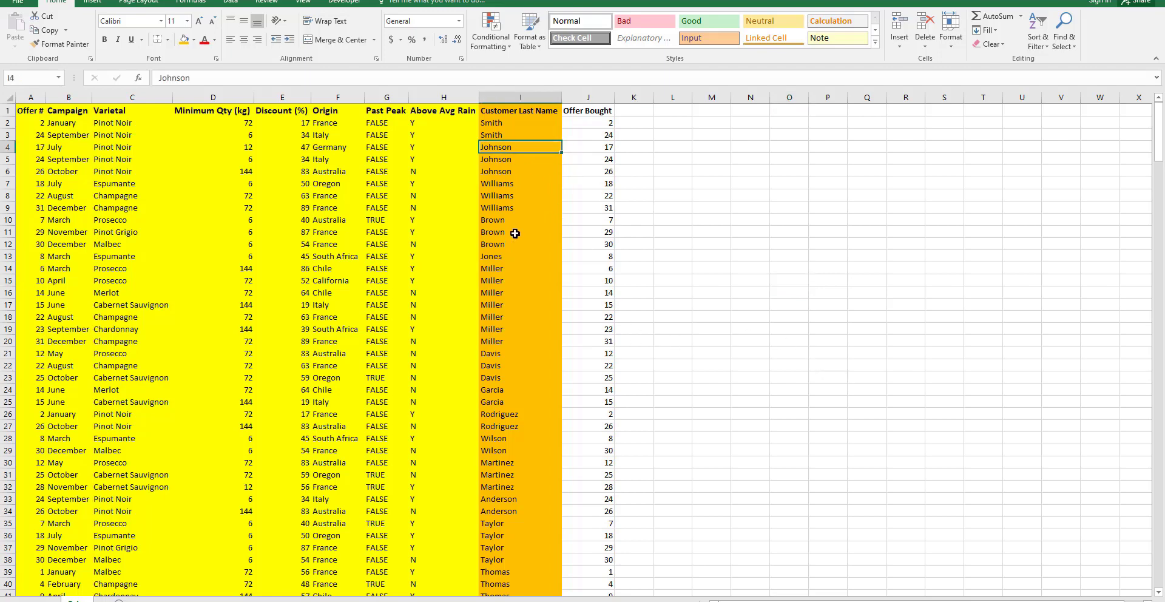
{"action": "left_click", "coordinate": [510, 329]}
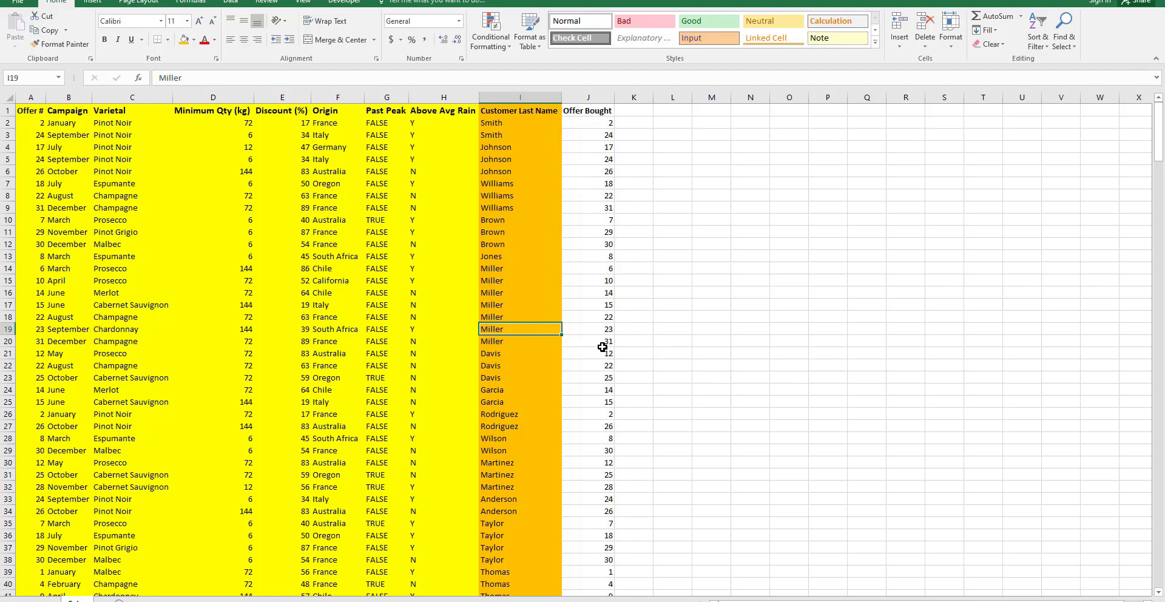
{"action": "left_click", "coordinate": [732, 367]}
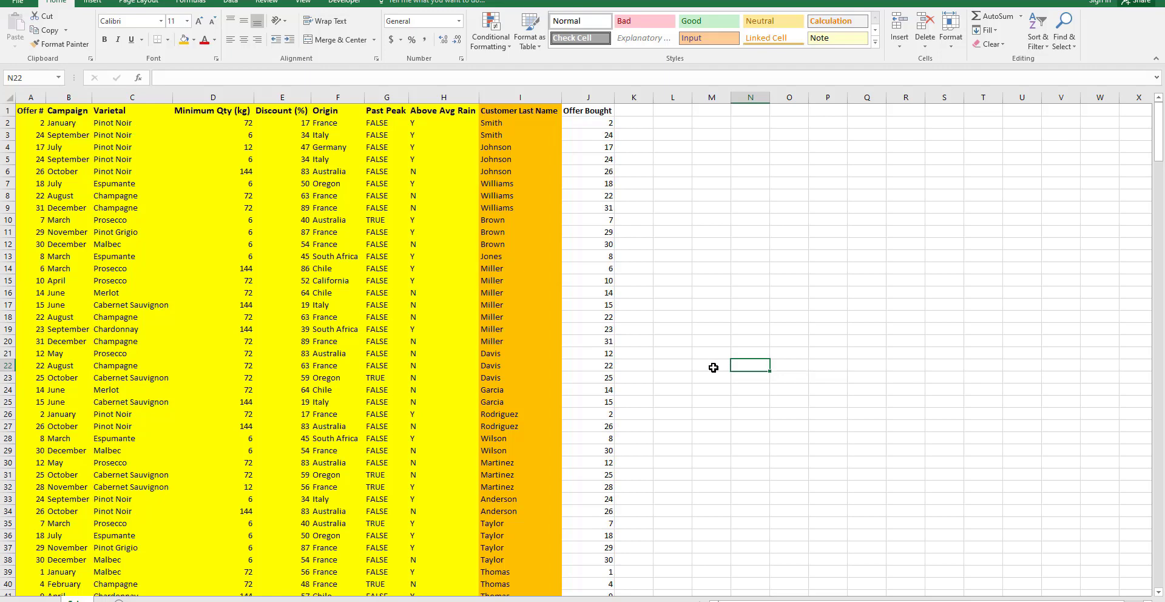
{"action": "left_click", "coordinate": [714, 368]}
{"action": "left_click", "coordinate": [773, 340]}
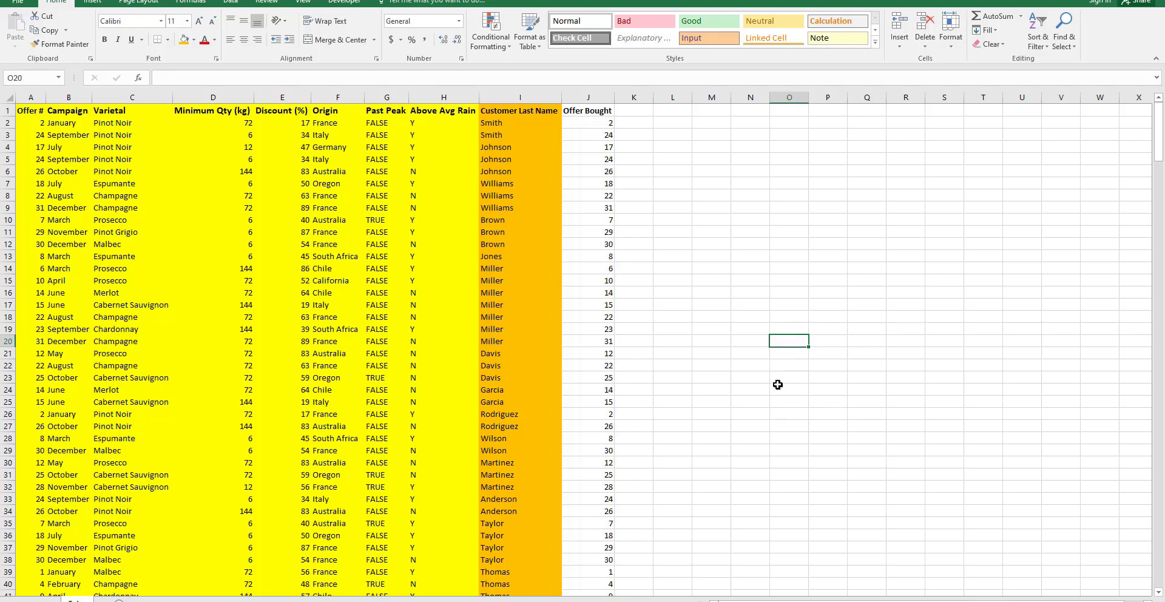
{"action": "left_click", "coordinate": [788, 243]}
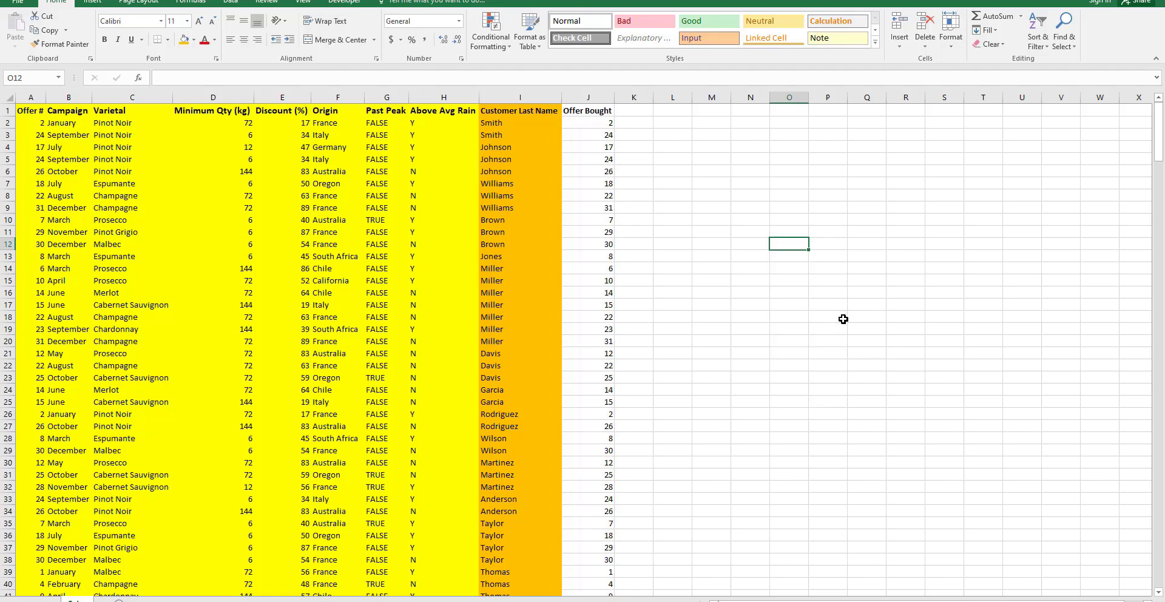
{"action": "left_click", "coordinate": [790, 338]}
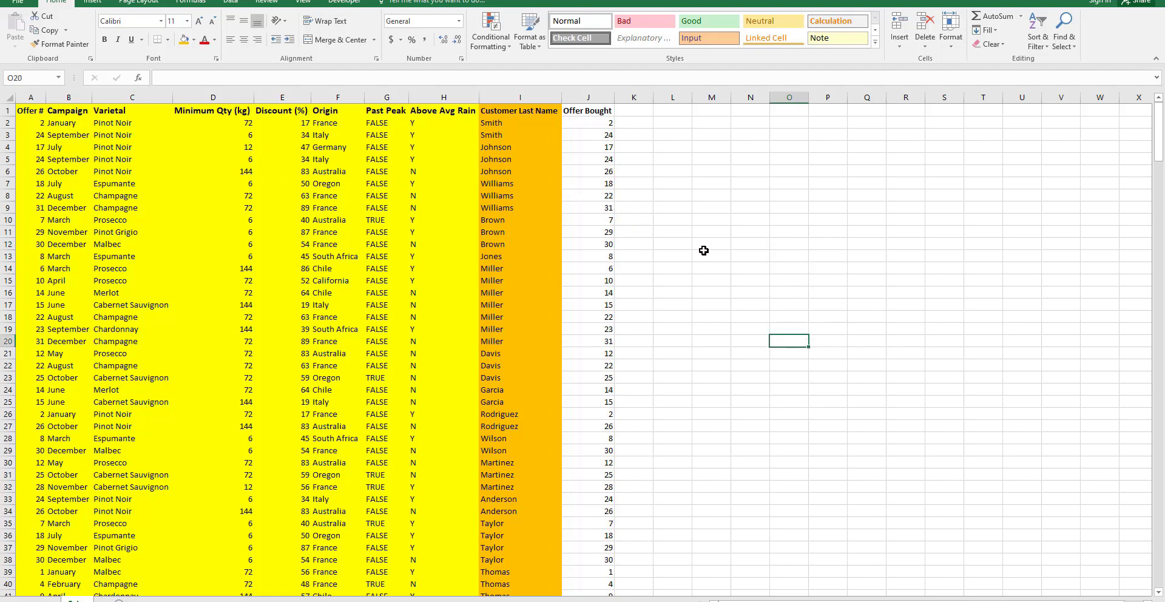
{"action": "left_click", "coordinate": [701, 230]}
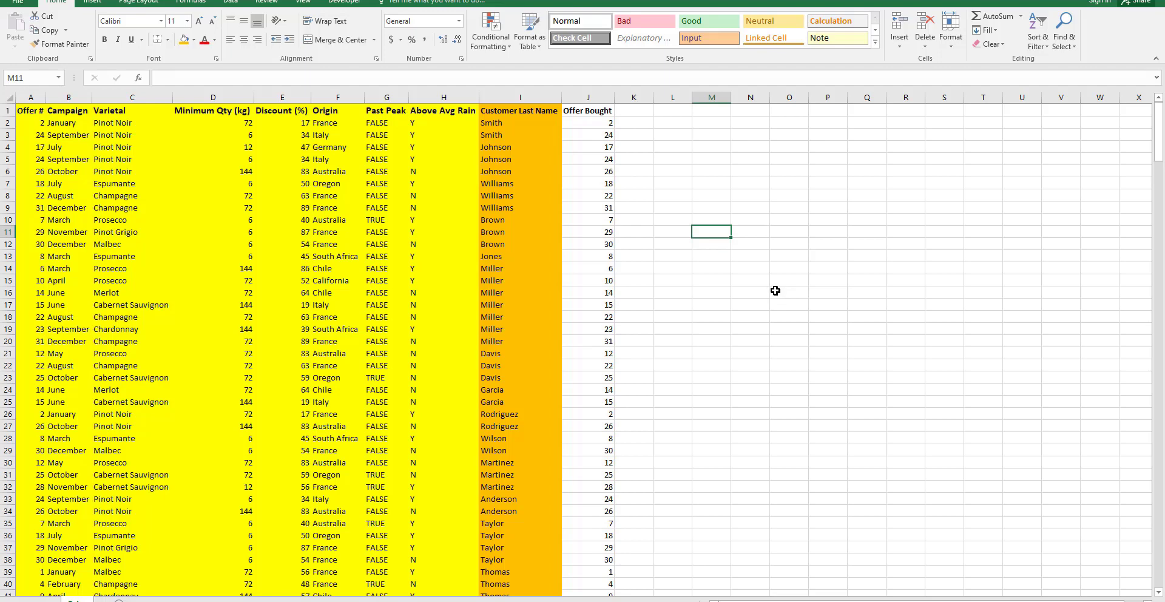
{"action": "left_click", "coordinate": [696, 342]}
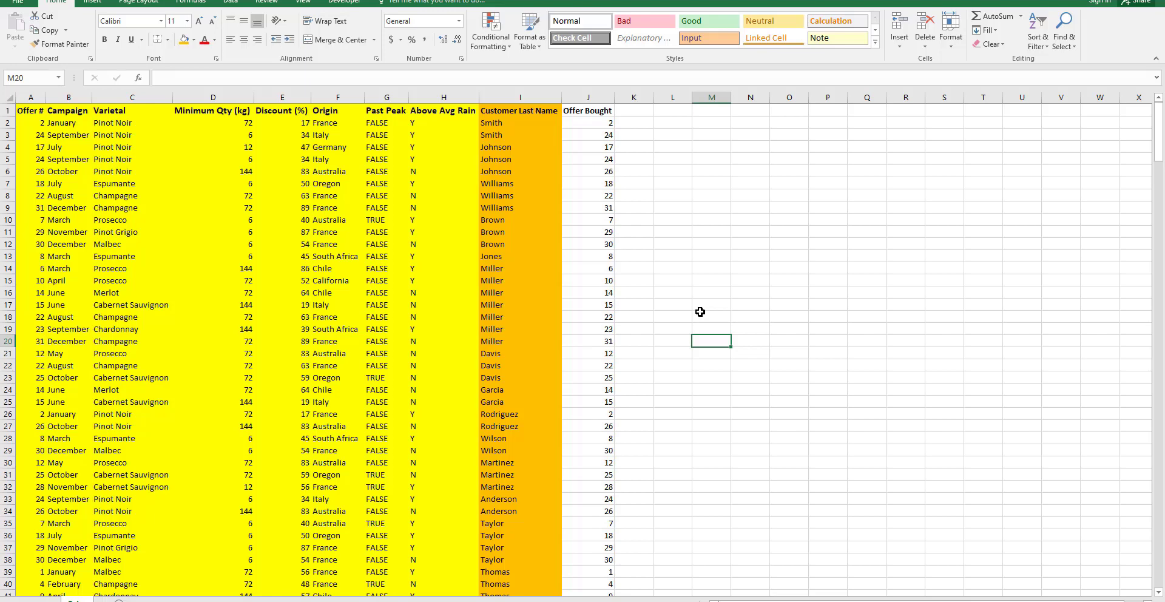
{"action": "left_click", "coordinate": [757, 350]}
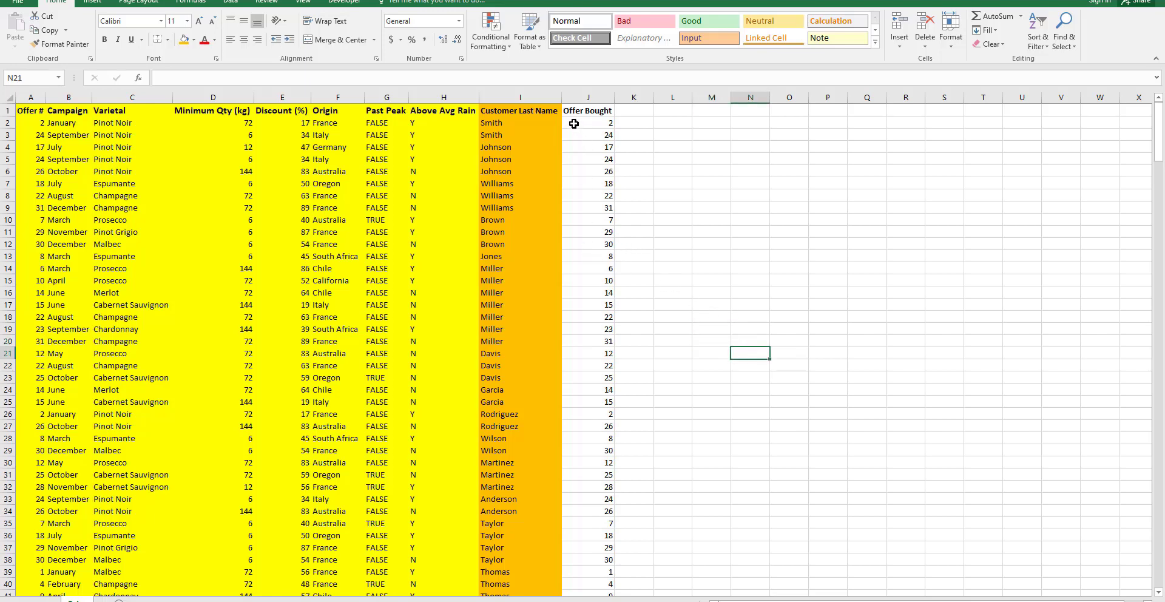
Examine the Offer Bought column against the Offer # column and the attribute and customer fields of the first records
{"action": "left_click", "coordinate": [588, 98]}
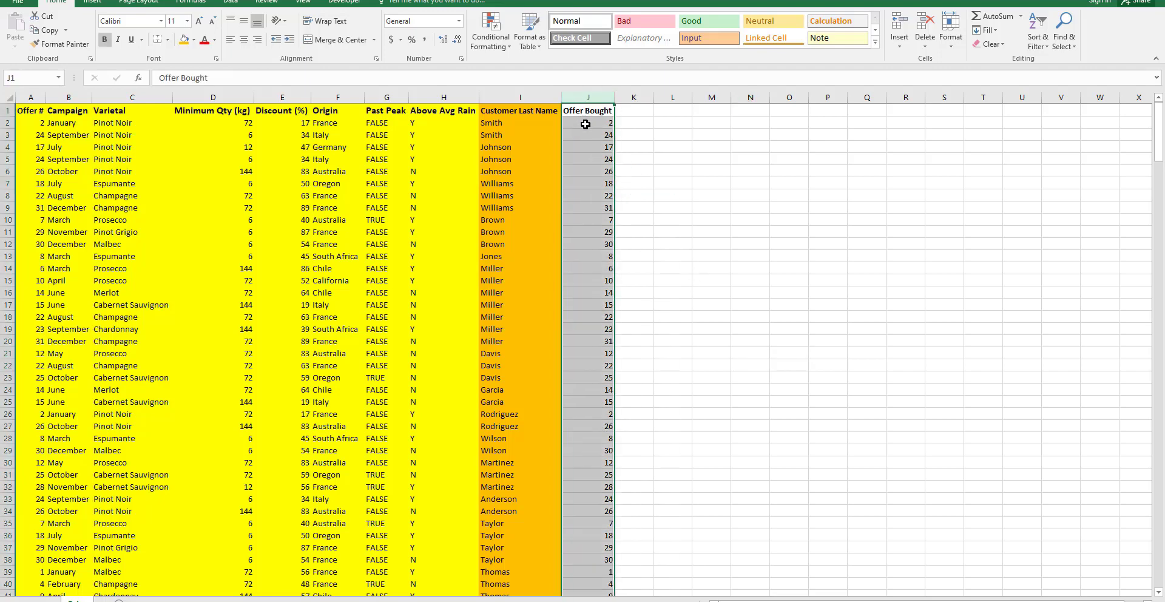
{"action": "left_click", "coordinate": [588, 97]}
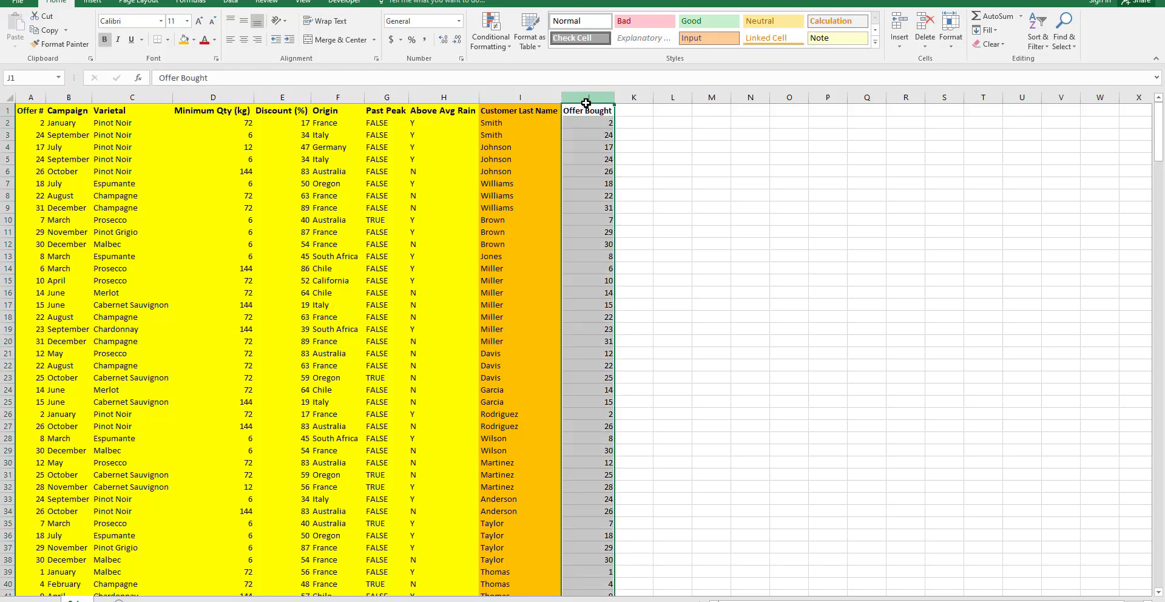
{"action": "left_click", "coordinate": [30, 97]}
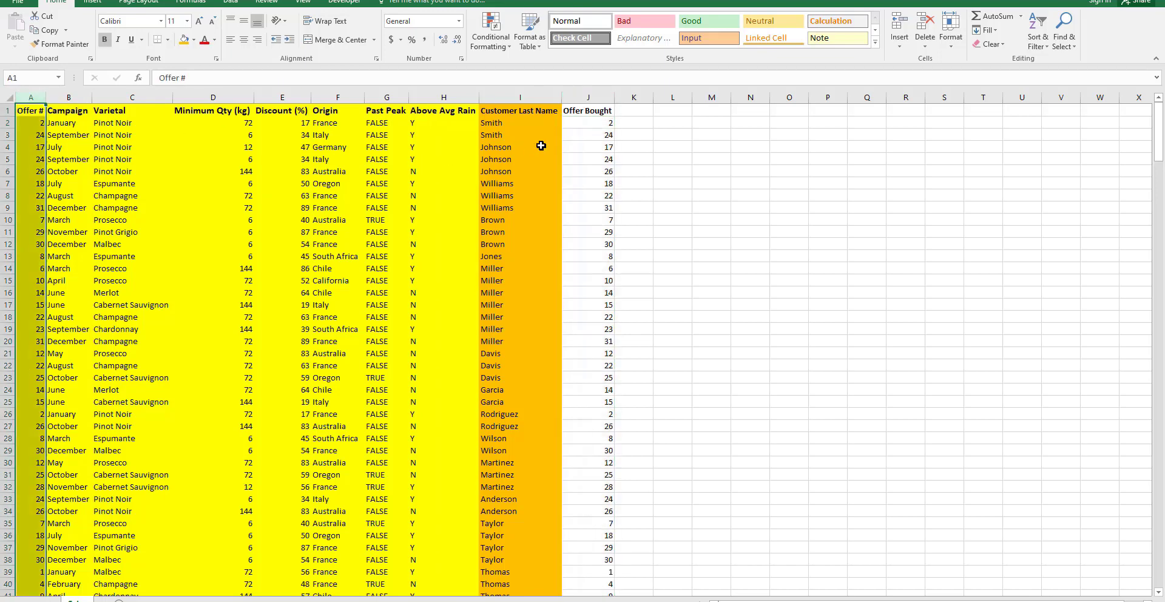
{"action": "left_click", "coordinate": [587, 97]}
{"action": "left_click", "coordinate": [698, 149]}
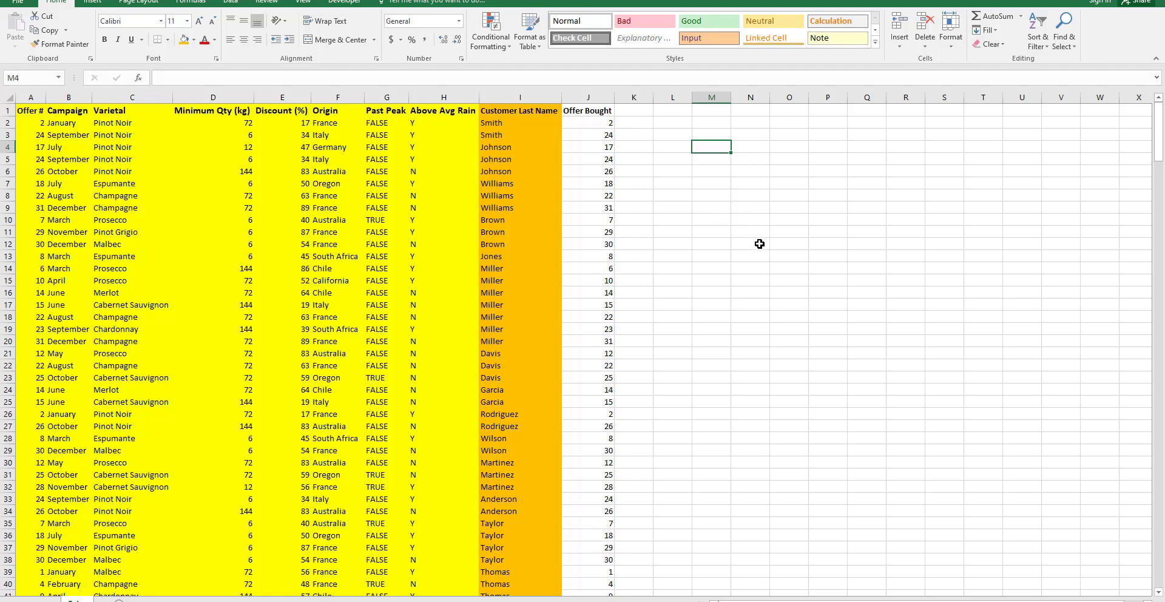
{"action": "left_click", "coordinate": [590, 121]}
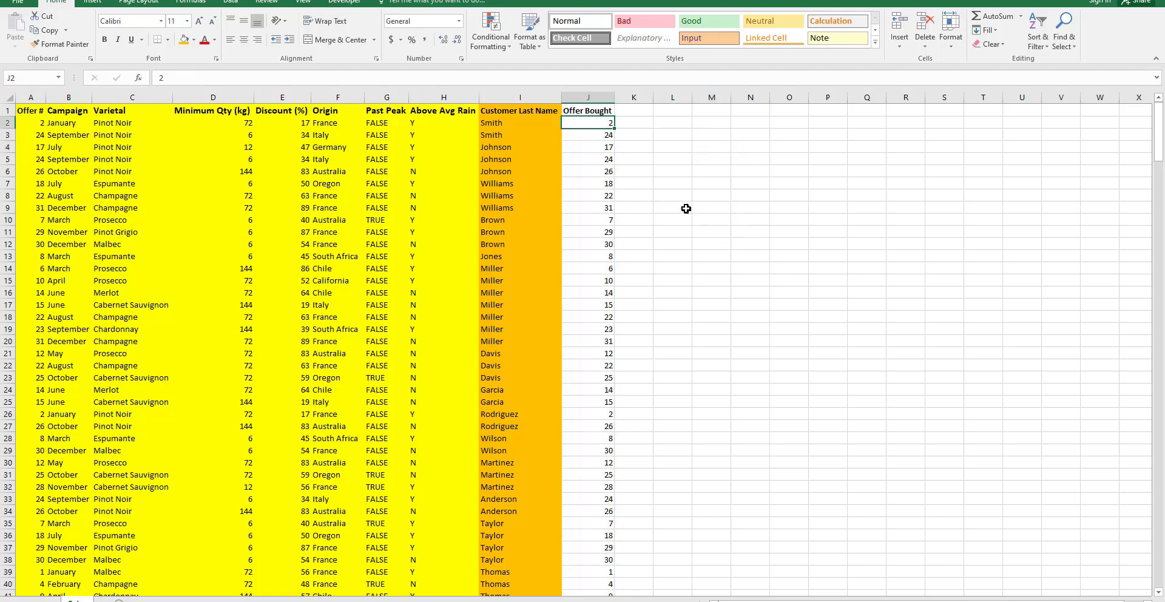
{"action": "left_click", "coordinate": [584, 98]}
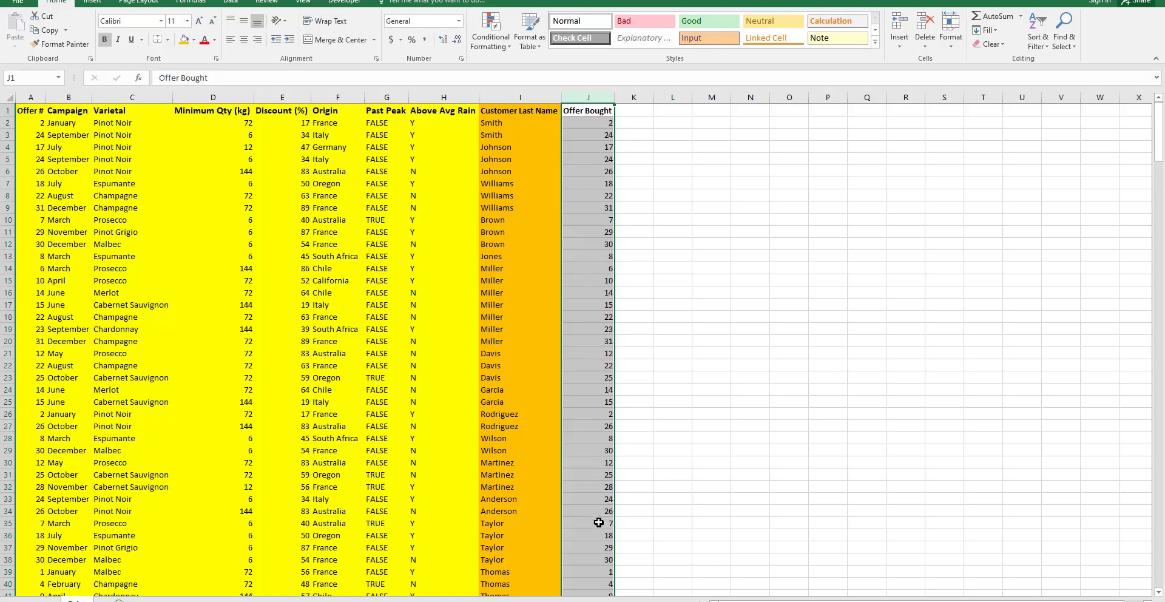
{"action": "left_click", "coordinate": [676, 198]}
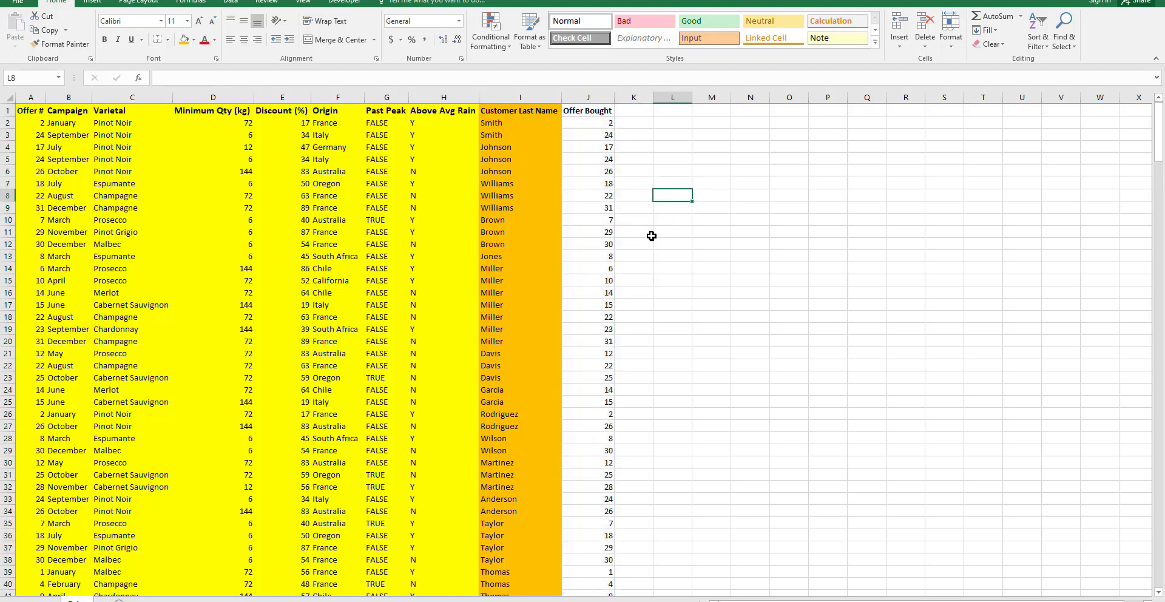
{"action": "left_click", "coordinate": [753, 292]}
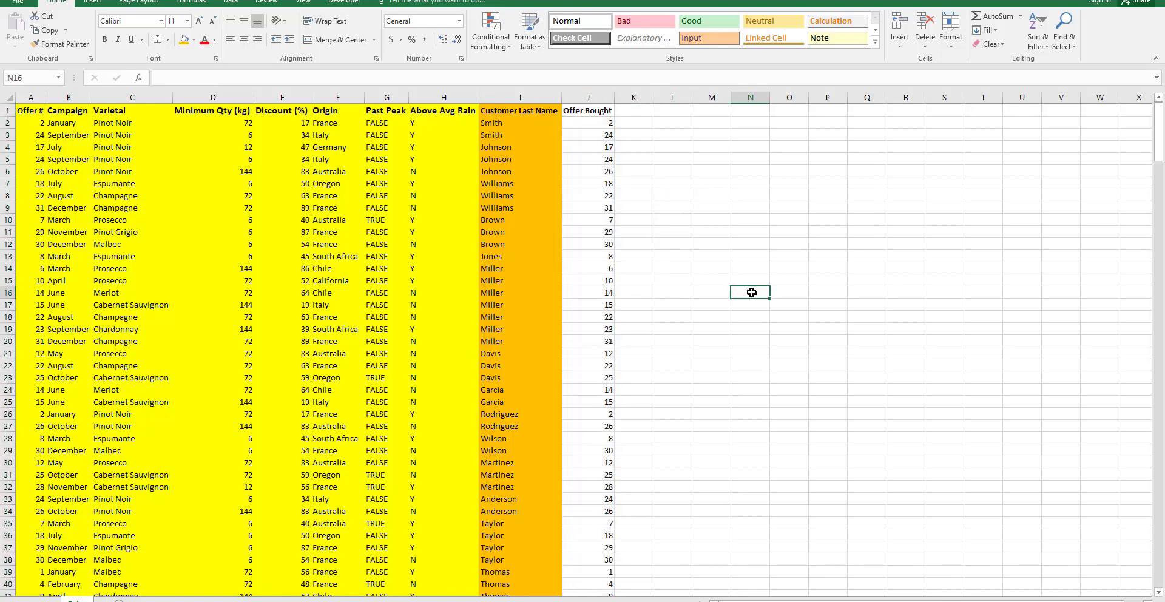
{"action": "left_click", "coordinate": [574, 120]}
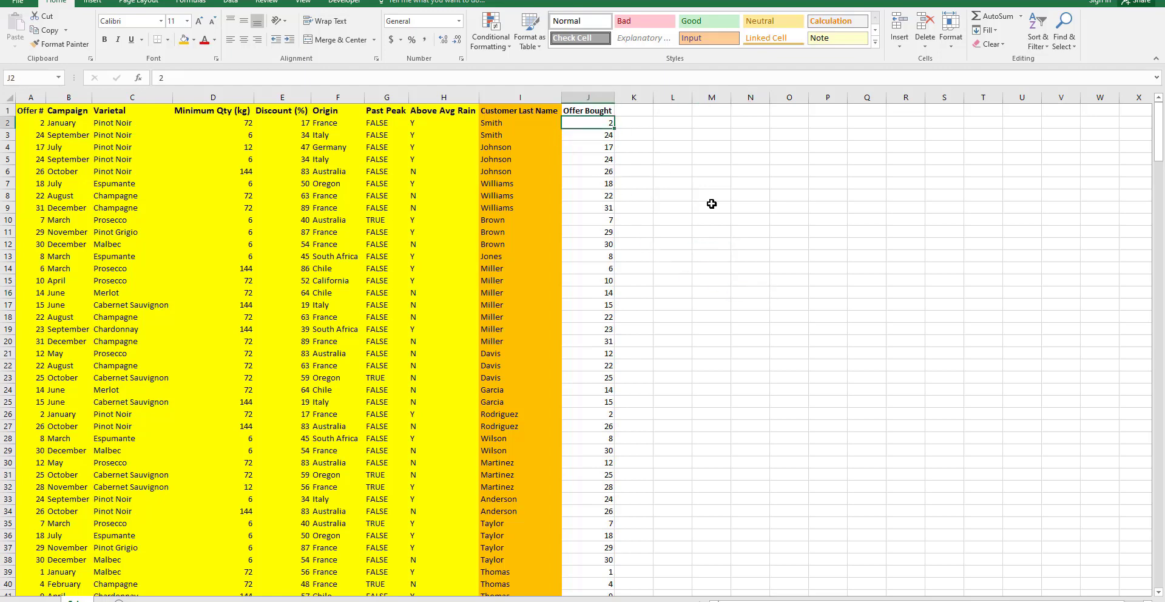
{"action": "left_click", "coordinate": [133, 127]}
{"action": "left_click_drag", "start_coordinate": [69, 113], "coordinate": [534, 148]}
{"action": "left_click", "coordinate": [594, 125]}
{"action": "left_click_drag", "start_coordinate": [59, 123], "coordinate": [541, 121]}
{"action": "left_click", "coordinate": [602, 115]}
Add the header "Qty Purchased" in K1, beside the Offer Bought column
{"action": "left_click", "coordinate": [637, 109]}
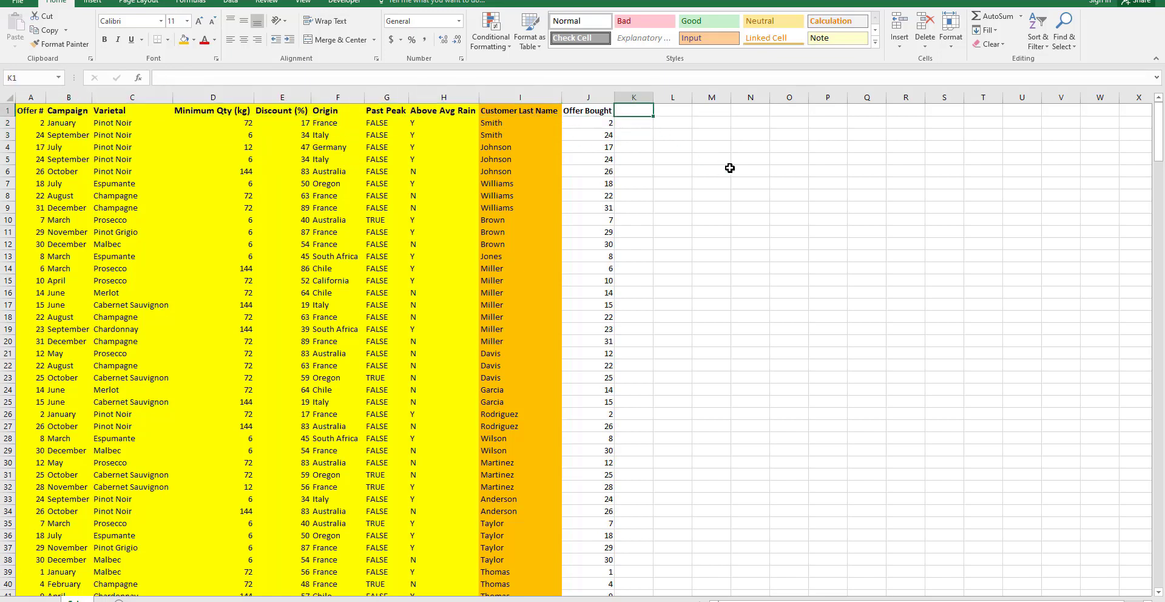
{"action": "type", "text": "Qt"}
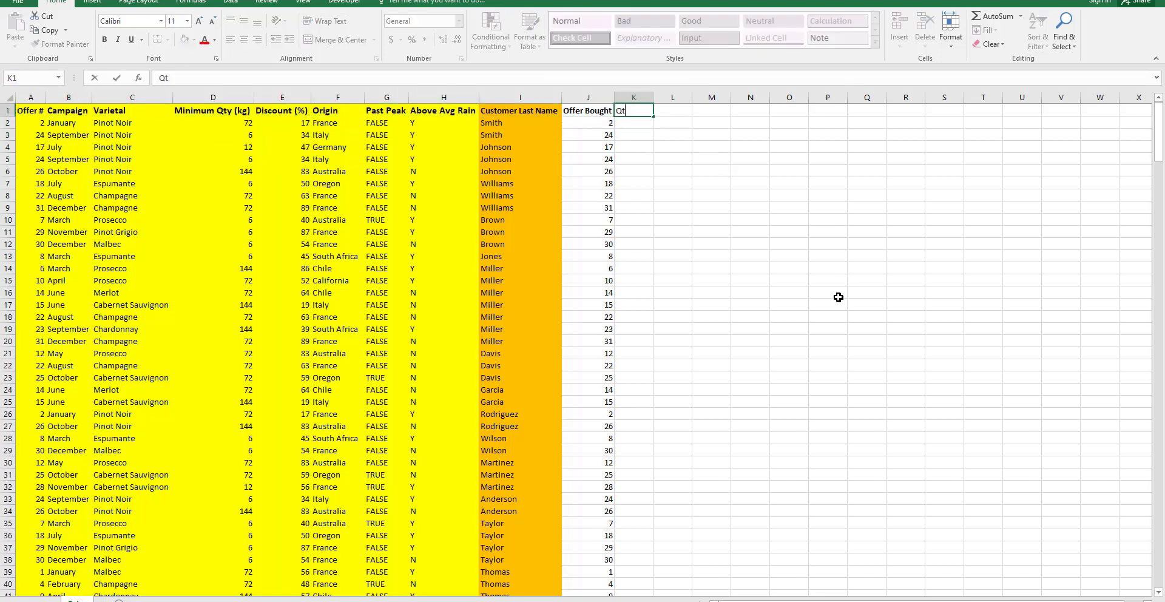
{"action": "type", "text": "y Purchased"}
{"action": "key", "text": "Return"}
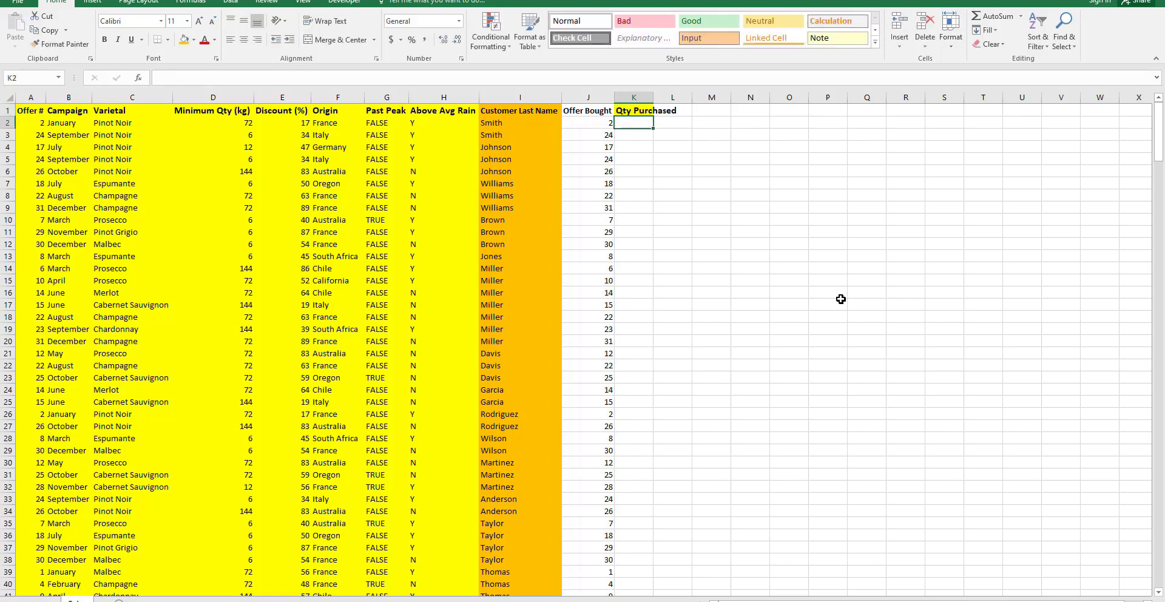
Enter =RANDBETWEEN(1,5) in K2 and fill it down the Qty Purchased column for all records
{"action": "type", "text": "=RAND"}
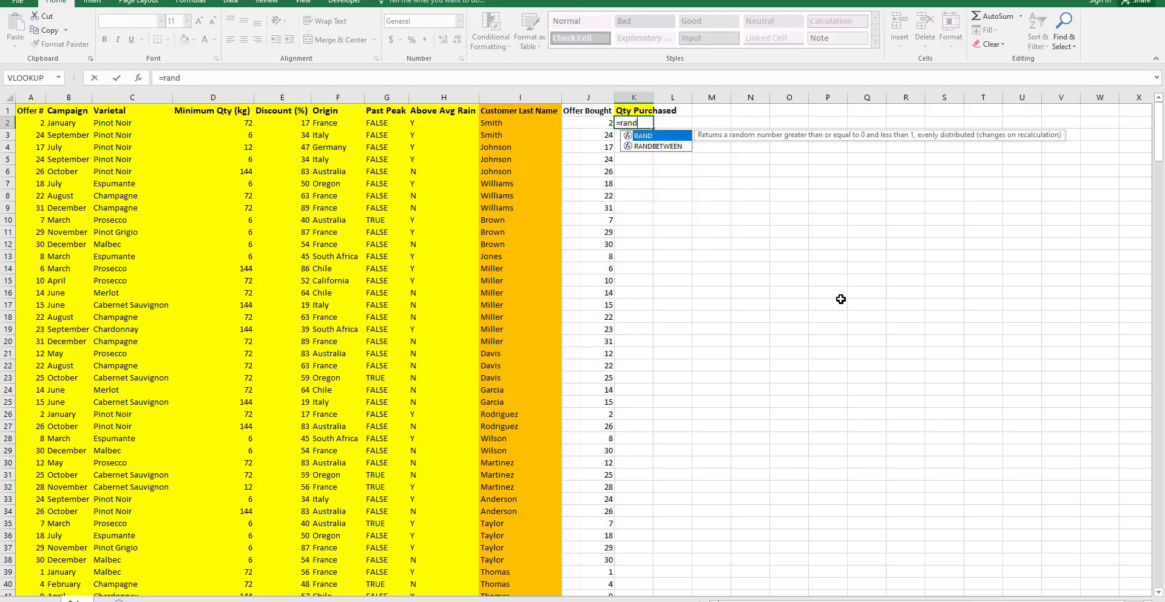
{"action": "key", "text": "Down"}
{"action": "key", "text": "Tab"}
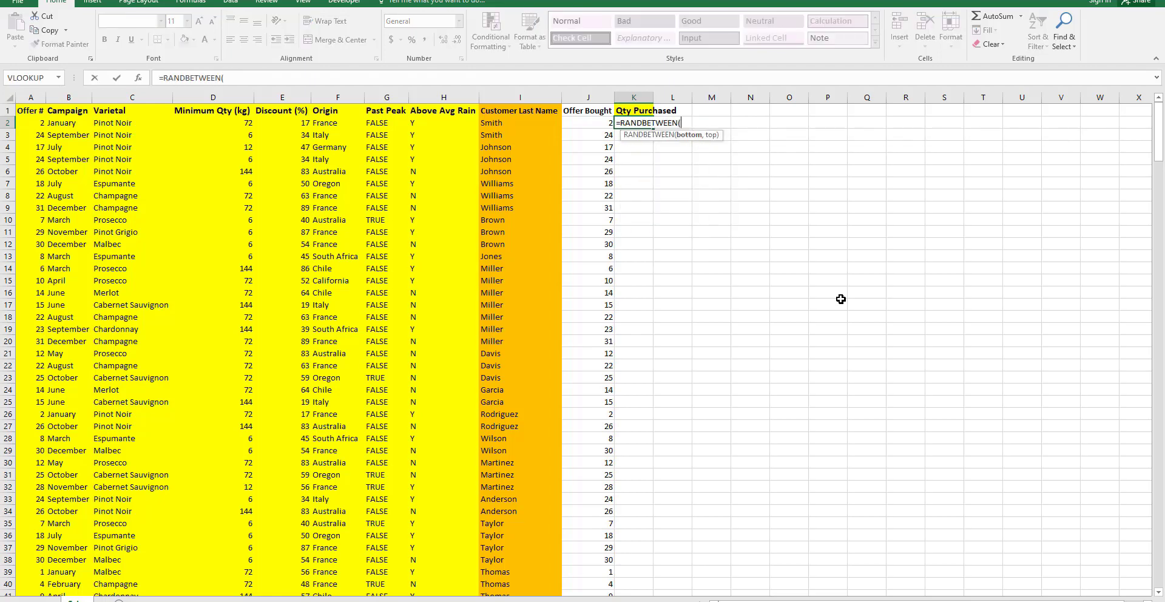
{"action": "type", "text": "1,5)"}
{"action": "key", "text": "ctrl+Return"}
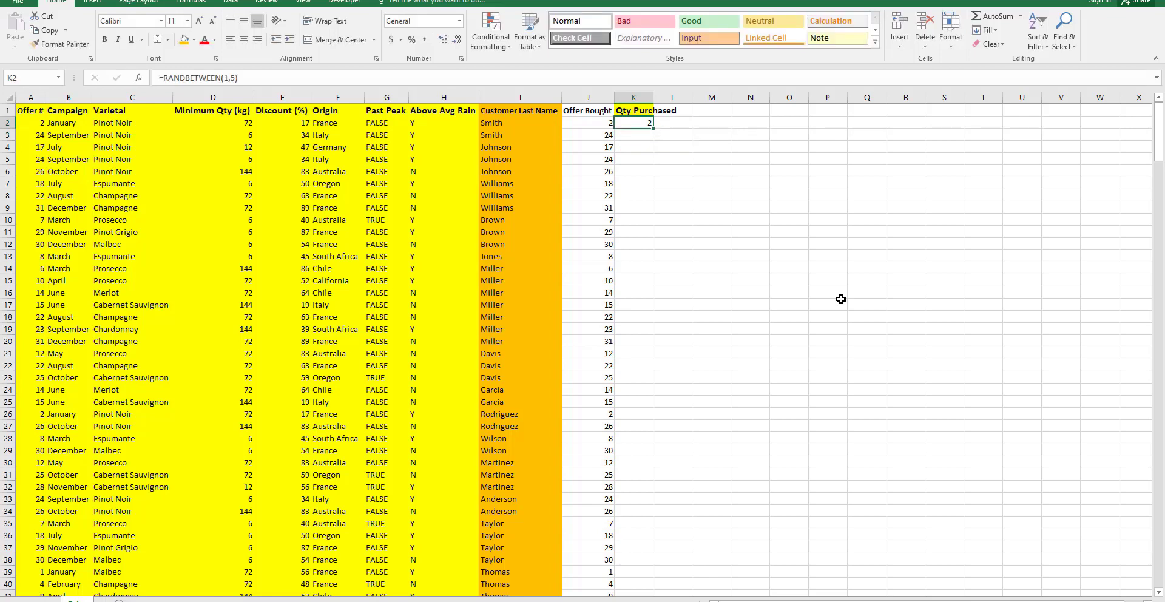
{"action": "double_click", "coordinate": [654, 128]}
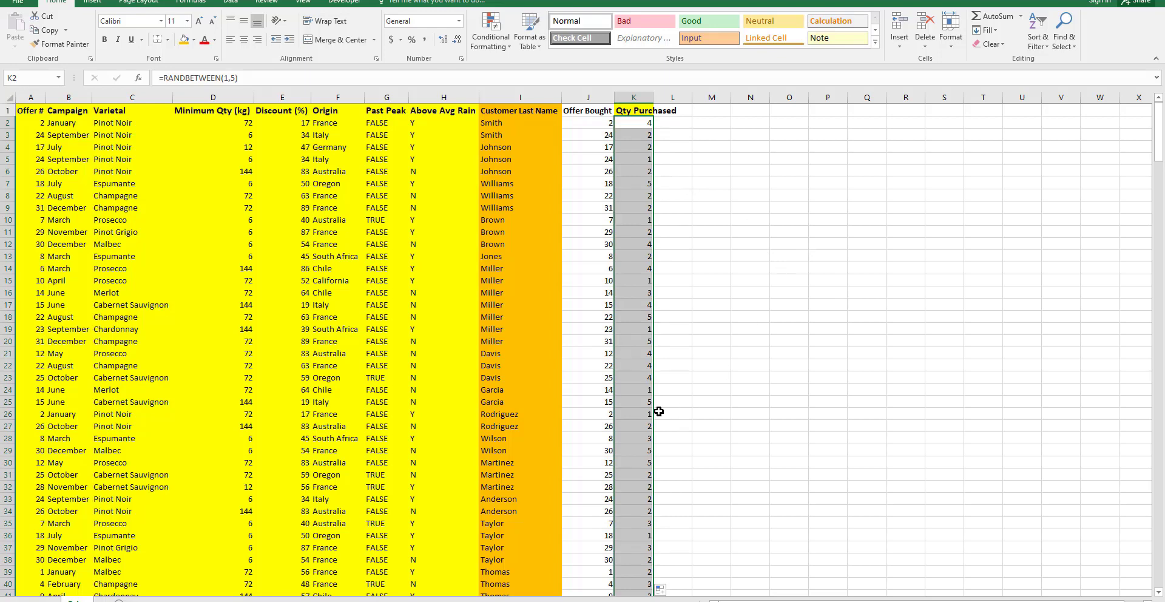
Delete the Qty Purchased column K
{"action": "left_click", "coordinate": [633, 97]}
{"action": "right_click", "coordinate": [637, 104]}
{"action": "left_click", "coordinate": [666, 199]}
{"action": "left_click", "coordinate": [756, 234]}
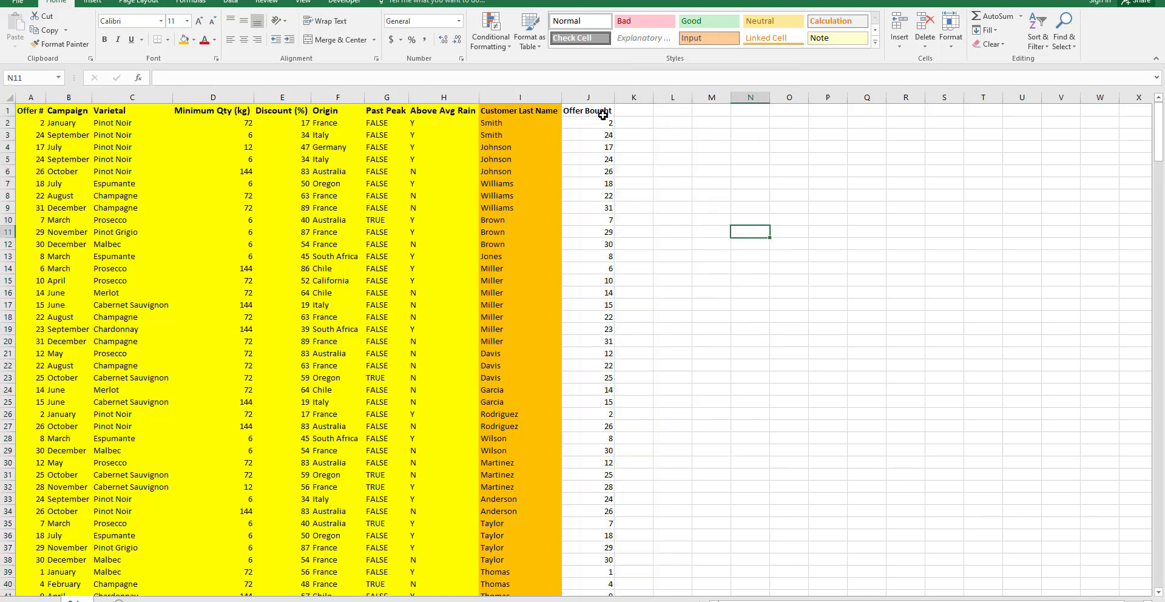
{"action": "left_click", "coordinate": [718, 217]}
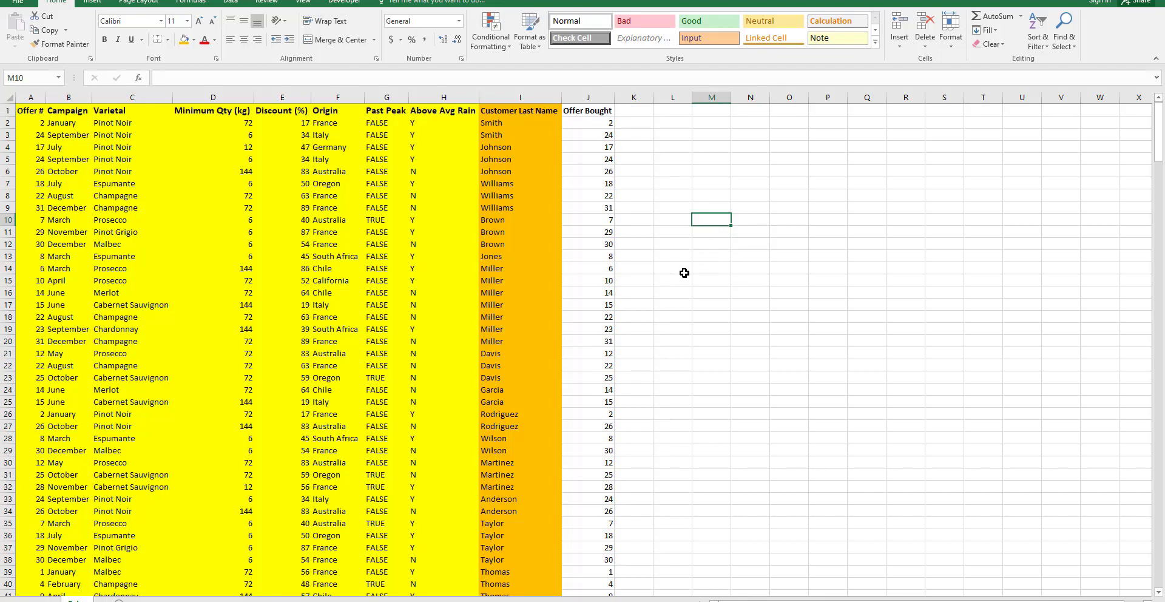
Add a record in row 326 with the same customer last name as the row above and 0 as Offer Bought
{"action": "left_click", "coordinate": [594, 124]}
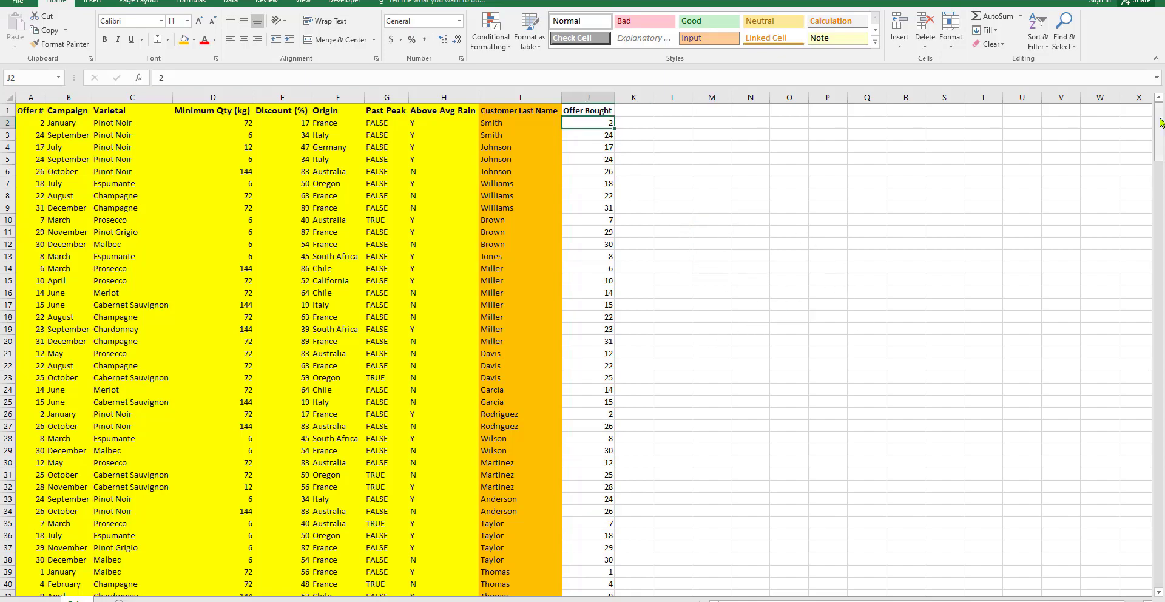
{"action": "left_click_drag", "start_coordinate": [1159, 130], "coordinate": [1159, 558]}
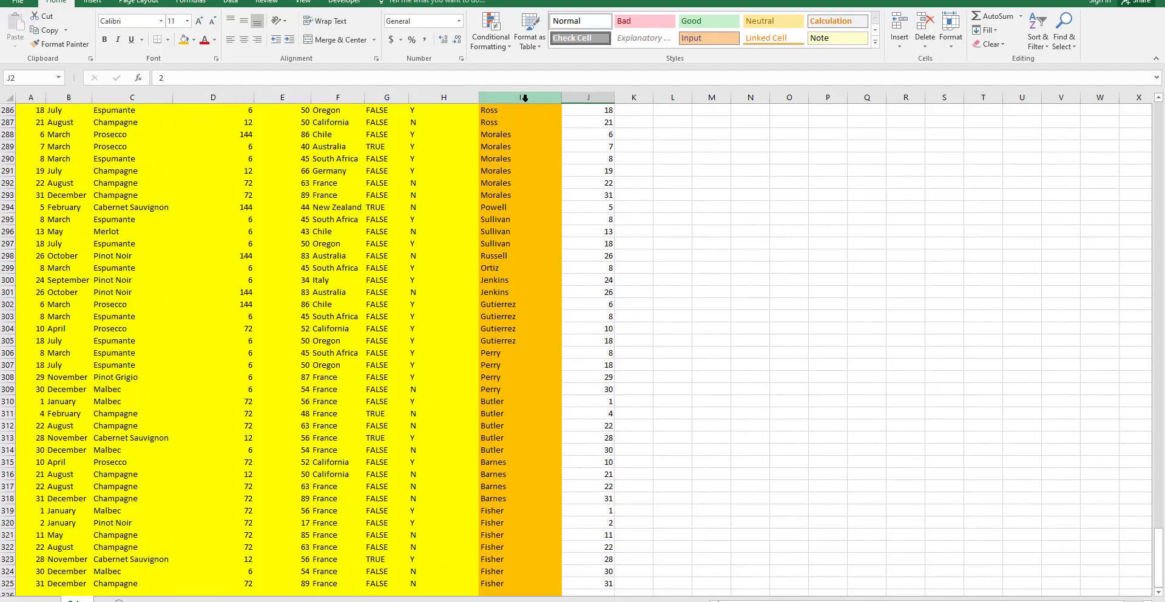
{"action": "left_click_drag", "start_coordinate": [520, 97], "coordinate": [591, 99]}
{"action": "scroll", "coordinate": [1105, 339], "scroll_direction": "down", "scroll_amount": 2}
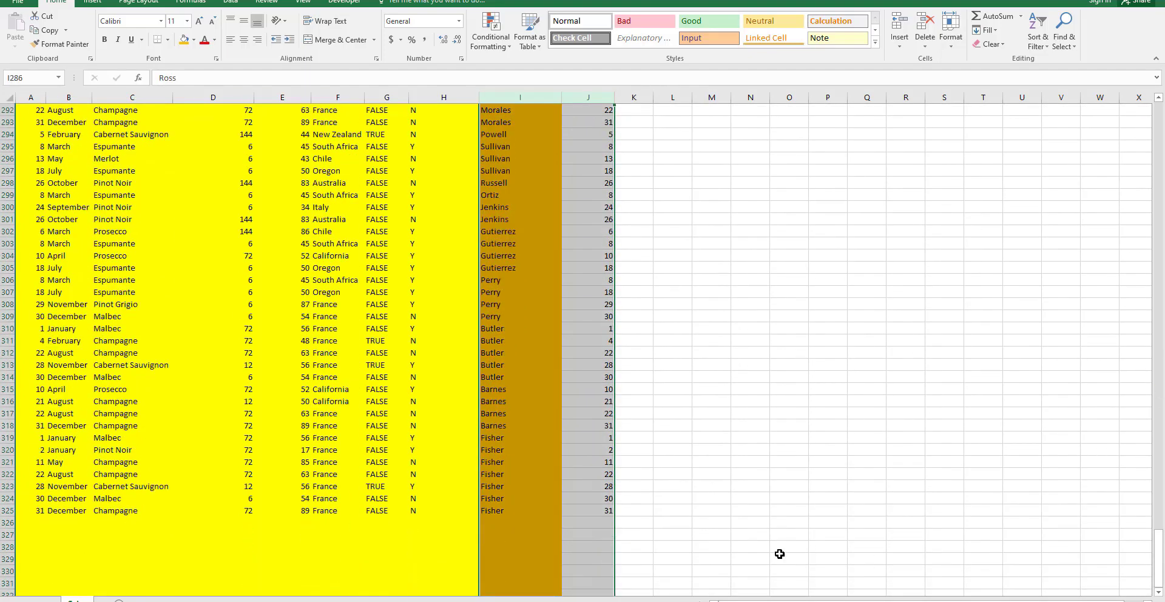
{"action": "left_click", "coordinate": [522, 534]}
{"action": "key", "text": "Up"}
{"action": "type", "text": "Fisher"}
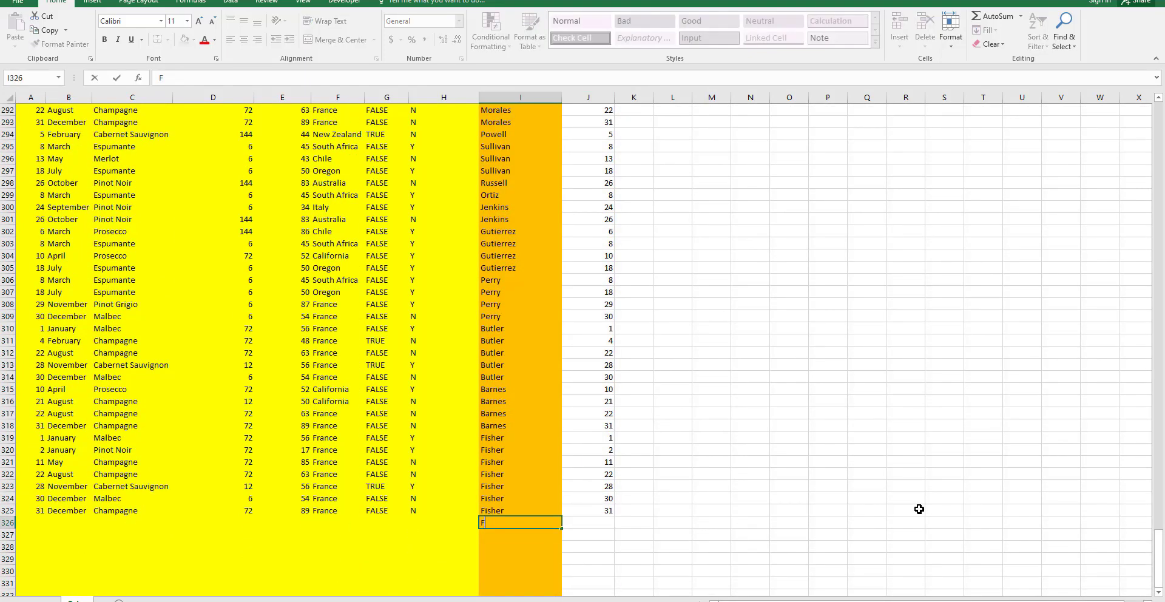
{"action": "key", "text": "Tab"}
{"action": "type", "text": "0"}
Enter 1 as the Offer # in A326 and copy the offer attributes from B319:H319 into the rest of that row
{"action": "key", "text": "Left"}
{"action": "key", "text": "Left"}
{"action": "key", "text": "Left"}
{"action": "key", "text": "Left"}
{"action": "key", "text": "Left"}
{"action": "key", "text": "Left"}
{"action": "key", "text": "Left"}
{"action": "key", "text": "Left"}
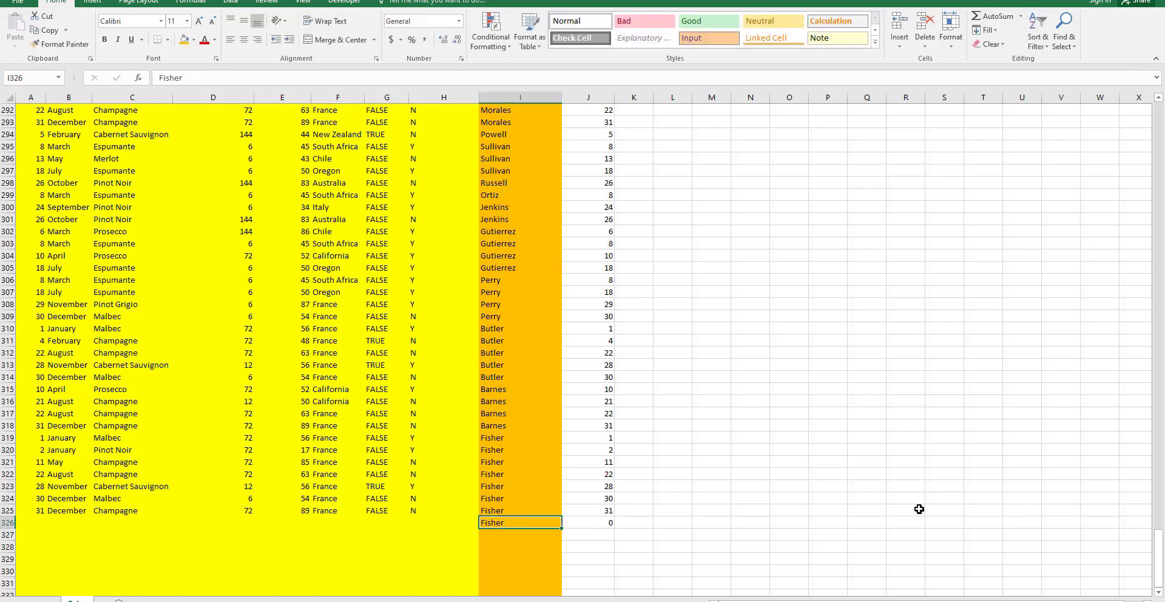
{"action": "key", "text": "Left"}
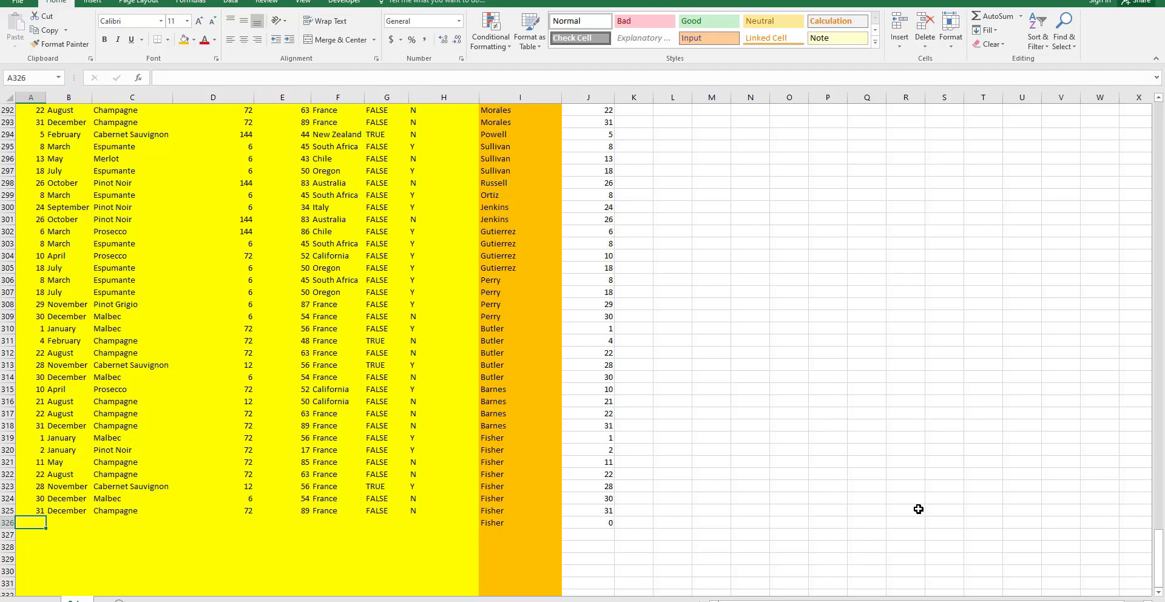
{"action": "type", "text": "1"}
{"action": "left_click_drag", "start_coordinate": [68, 438], "coordinate": [458, 437]}
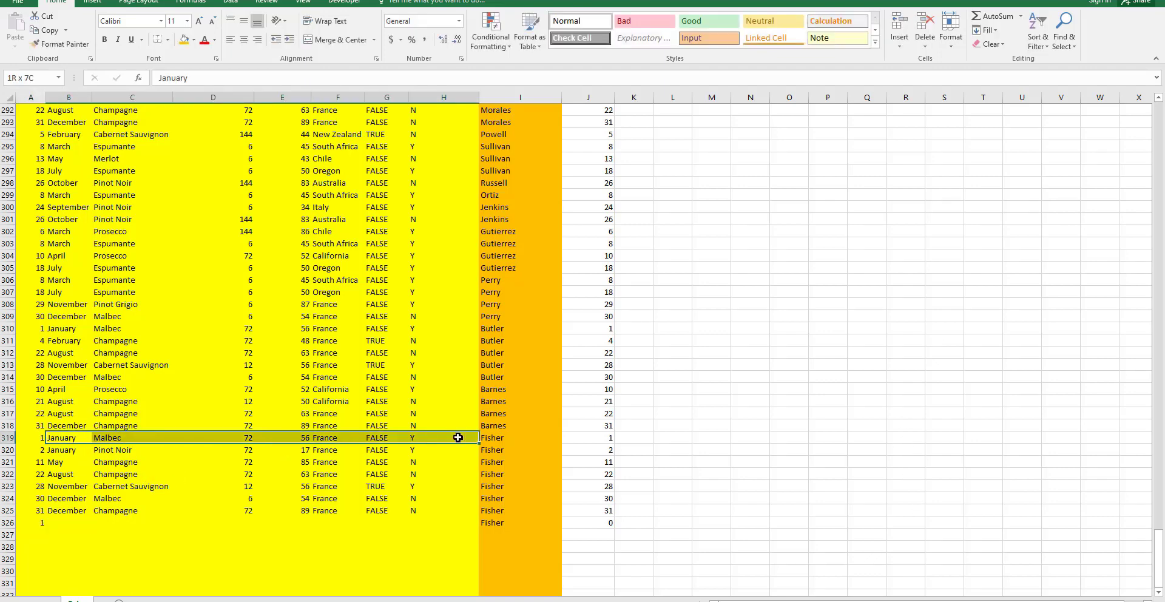
{"action": "key", "text": "ctrl+c"}
{"action": "left_click", "coordinate": [91, 521]}
{"action": "key", "text": "ctrl+v"}
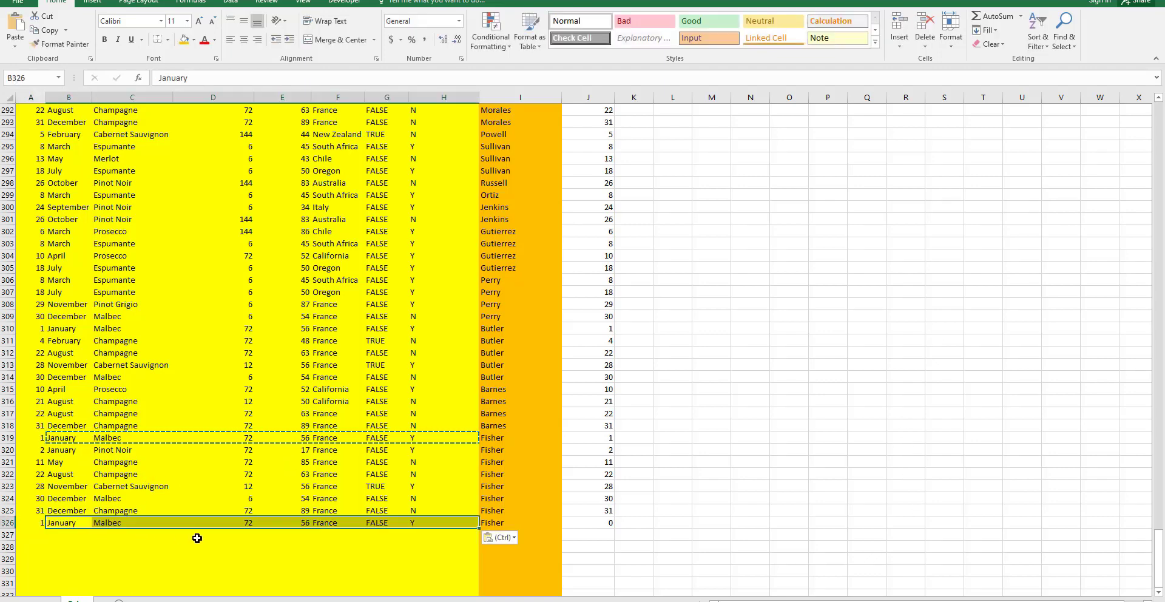
Re-enter 0 in J326, try 1 as the Offer Bought value in J325, and set J325 back to 31
{"action": "left_click", "coordinate": [610, 523]}
{"action": "type", "text": "0"}
{"action": "key", "text": "Up"}
{"action": "type", "text": "1"}
{"action": "key", "text": "Up"}
{"action": "key", "text": "F2"}
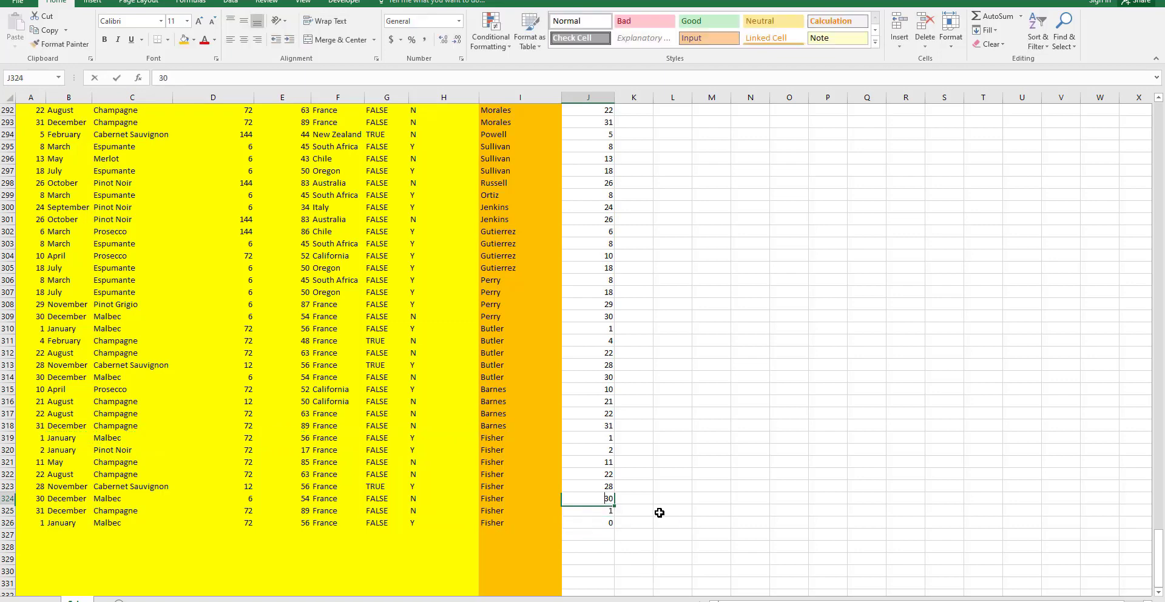
{"action": "key", "text": "Return"}
{"action": "type", "text": "31"}
{"action": "key", "text": "Return"}
{"action": "key", "text": "Up"}
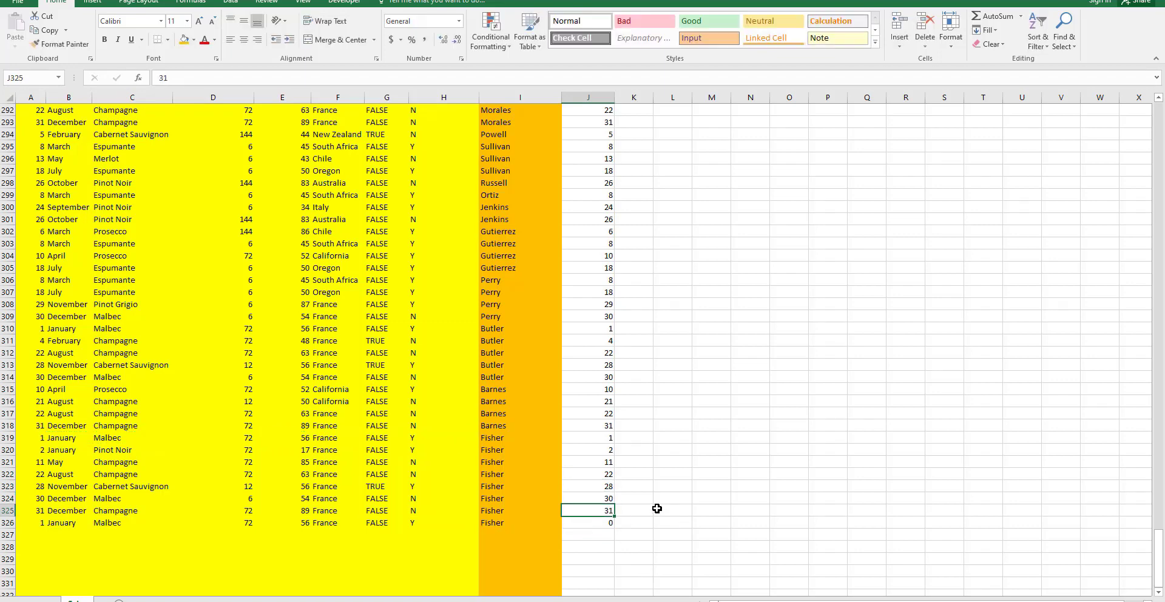
Undo the latest edits, including the pasted attributes, and delete the added record in row 326
{"action": "key", "text": "ctrl+z"}
{"action": "left_click", "coordinate": [12, 527]}
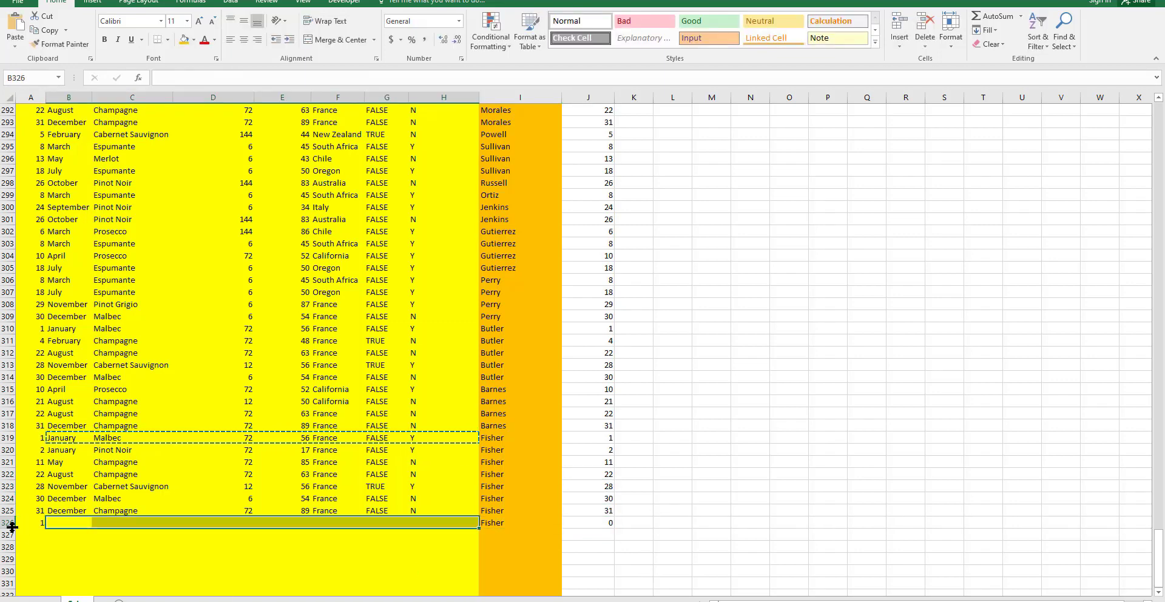
{"action": "left_click", "coordinate": [12, 526]}
{"action": "right_click", "coordinate": [12, 525]}
{"action": "left_click", "coordinate": [49, 450]}
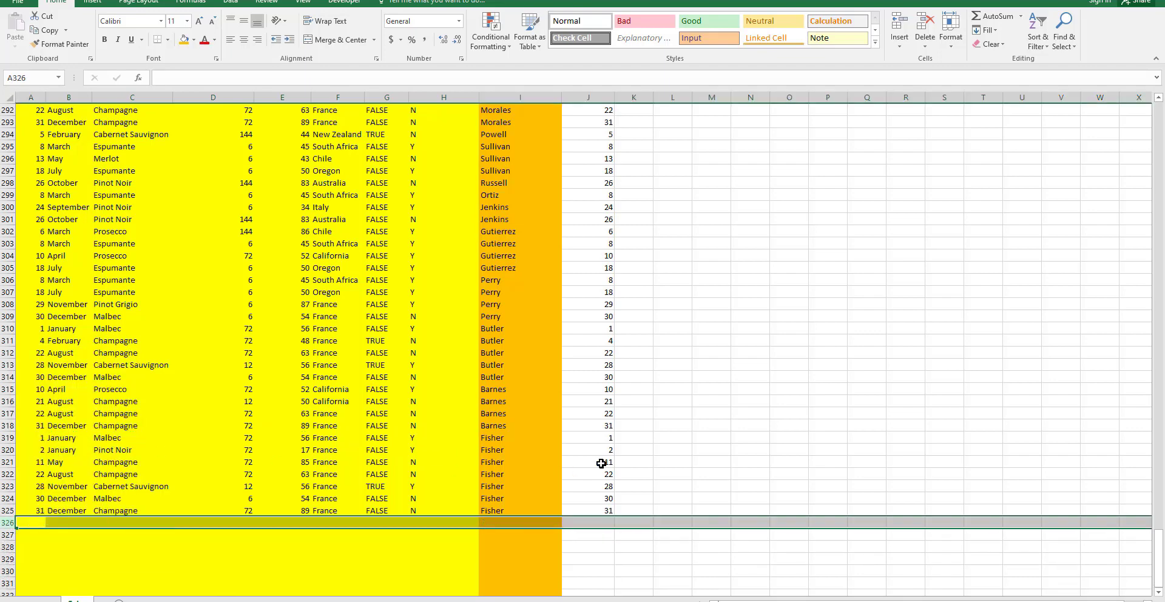
Examine the customer last name and Offer Bought in the final record, row 325, and the Offer Bought values in the first records
{"action": "left_click", "coordinate": [601, 449]}
{"action": "left_click_drag", "start_coordinate": [488, 510], "coordinate": [605, 511]}
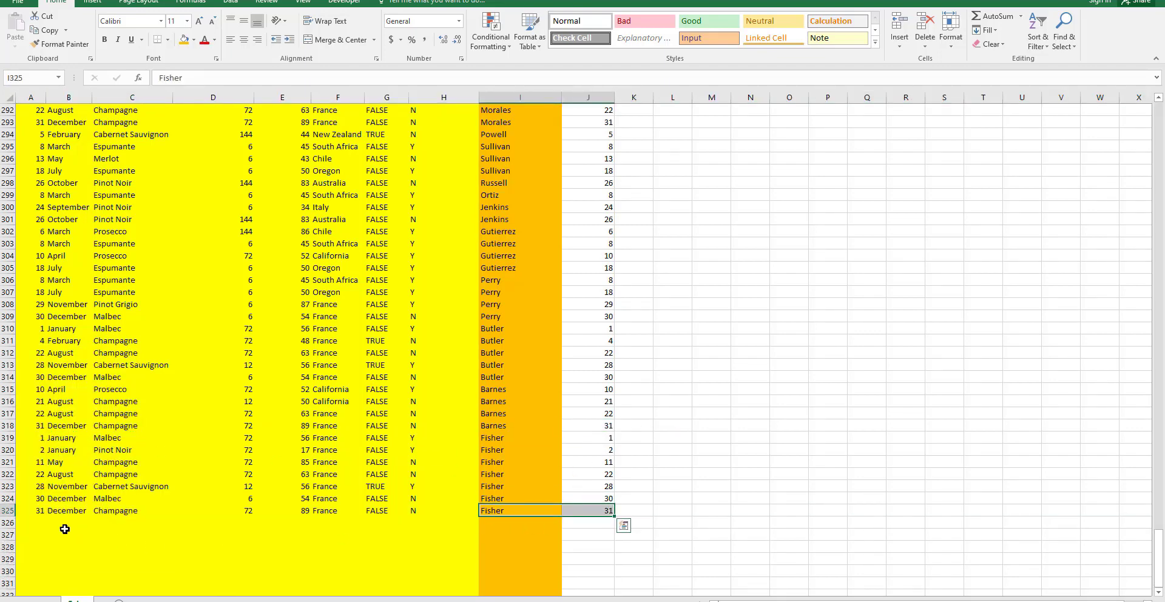
{"action": "left_click", "coordinate": [11, 511]}
{"action": "left_click", "coordinate": [713, 498]}
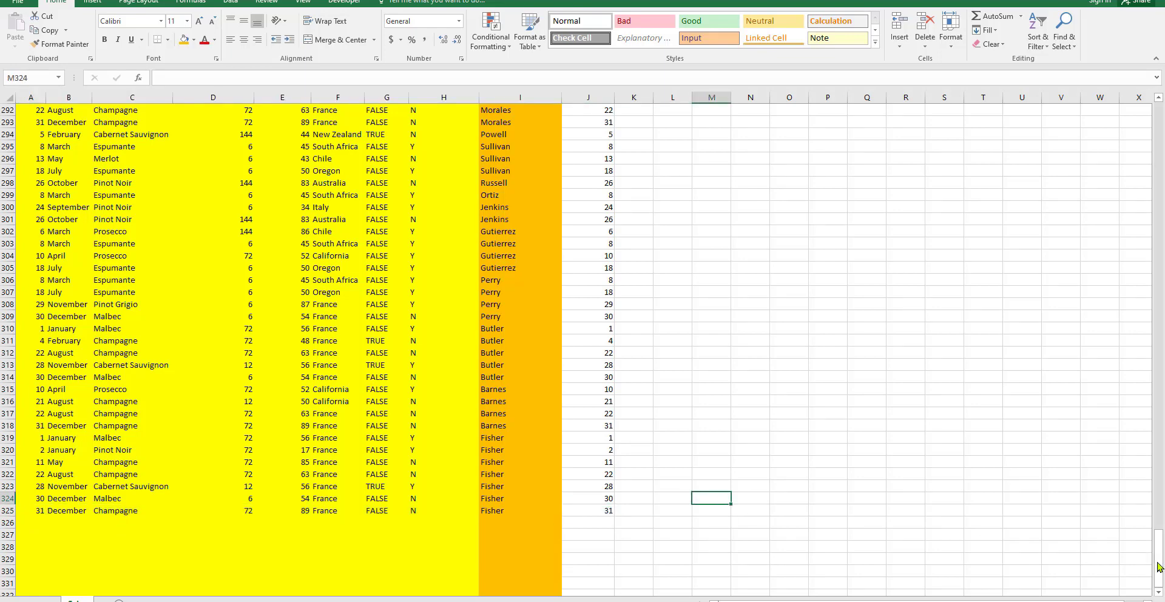
{"action": "left_click_drag", "start_coordinate": [1159, 567], "coordinate": [1159, 115]}
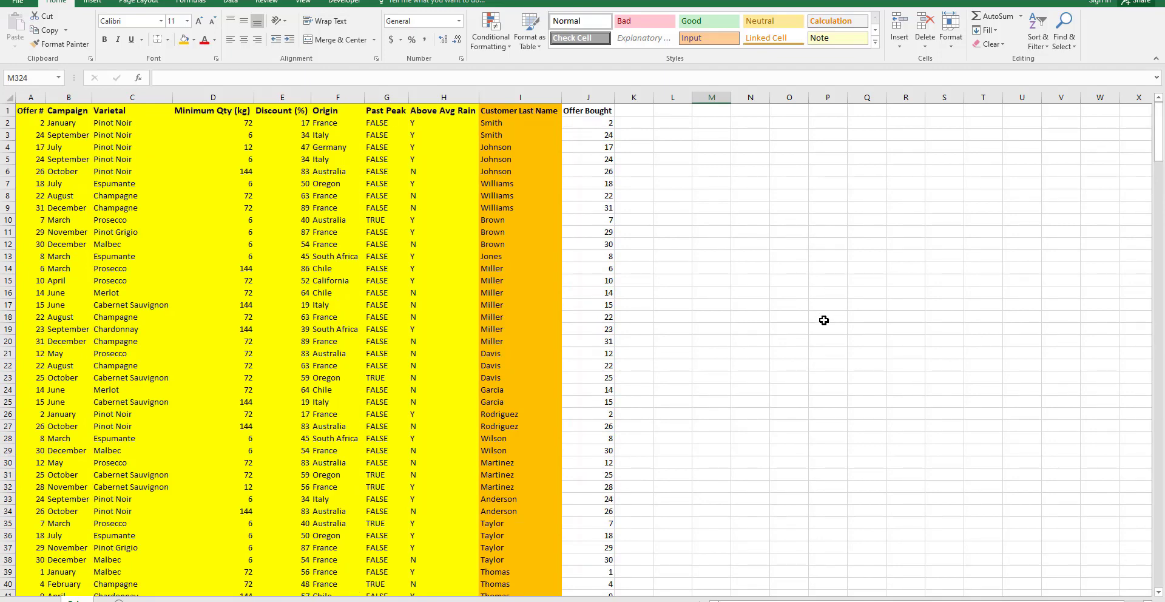
{"action": "left_click", "coordinate": [591, 126]}
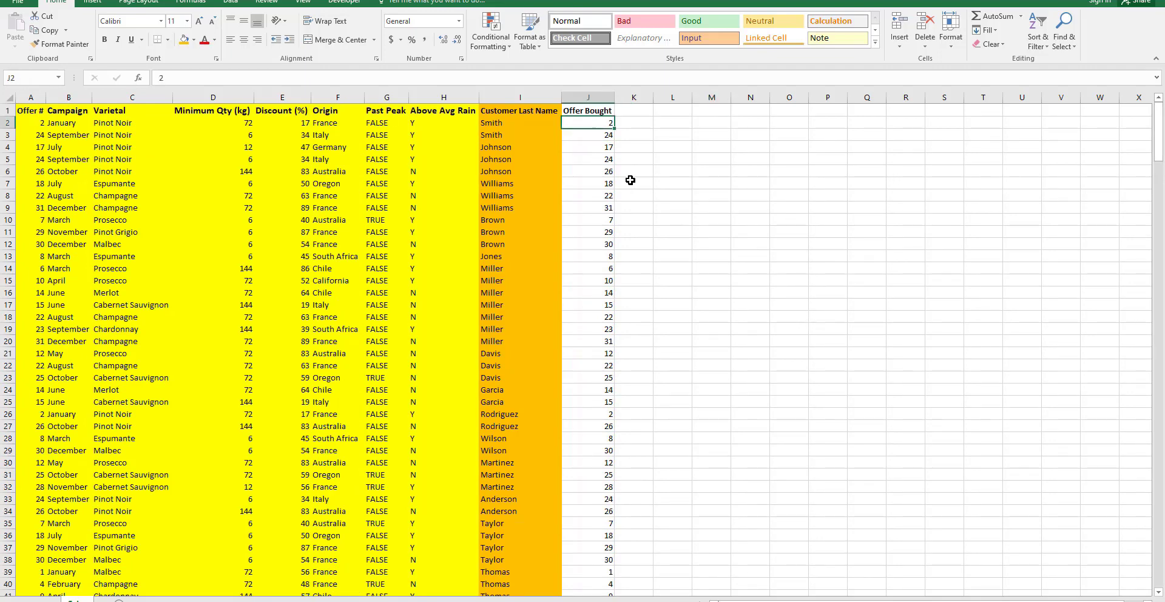
{"action": "key", "text": "Down"}
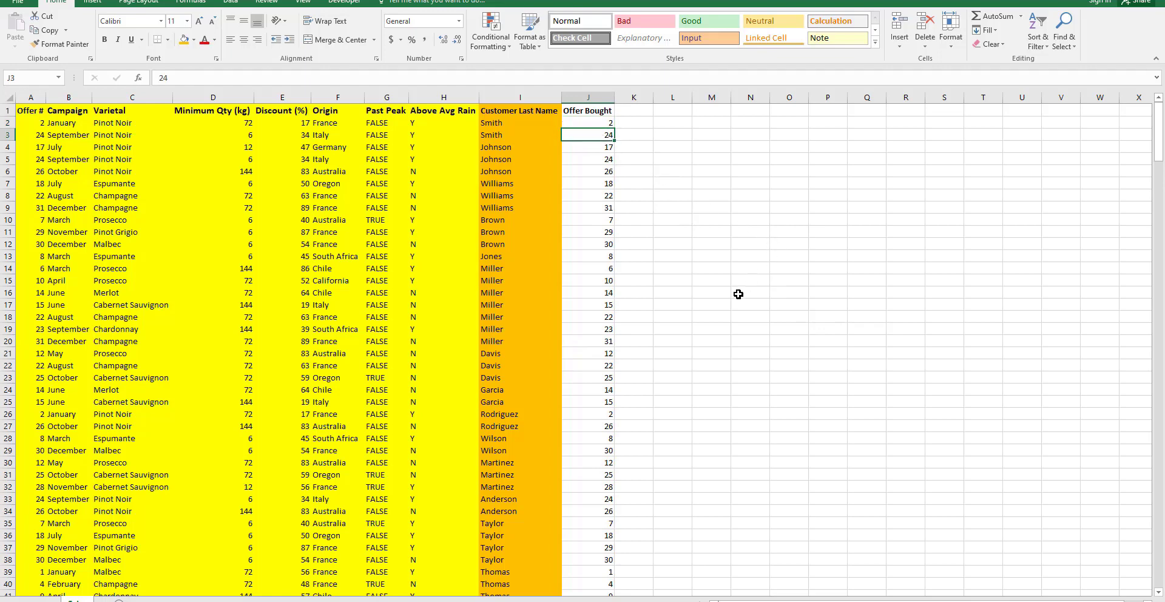
{"action": "left_click", "coordinate": [592, 425]}
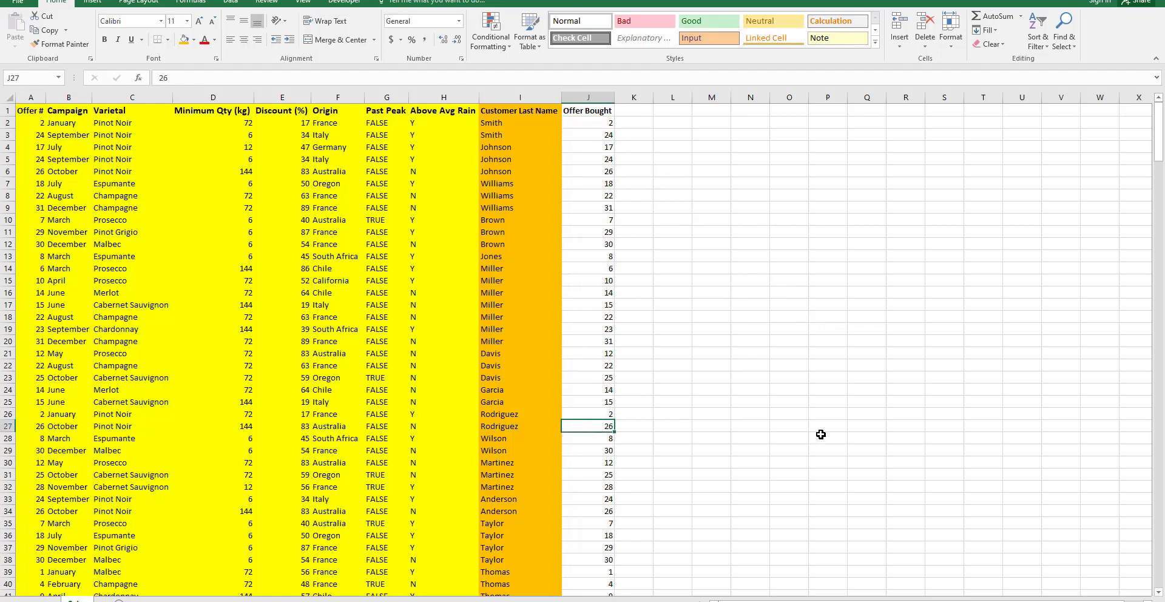
{"action": "left_click", "coordinate": [595, 561]}
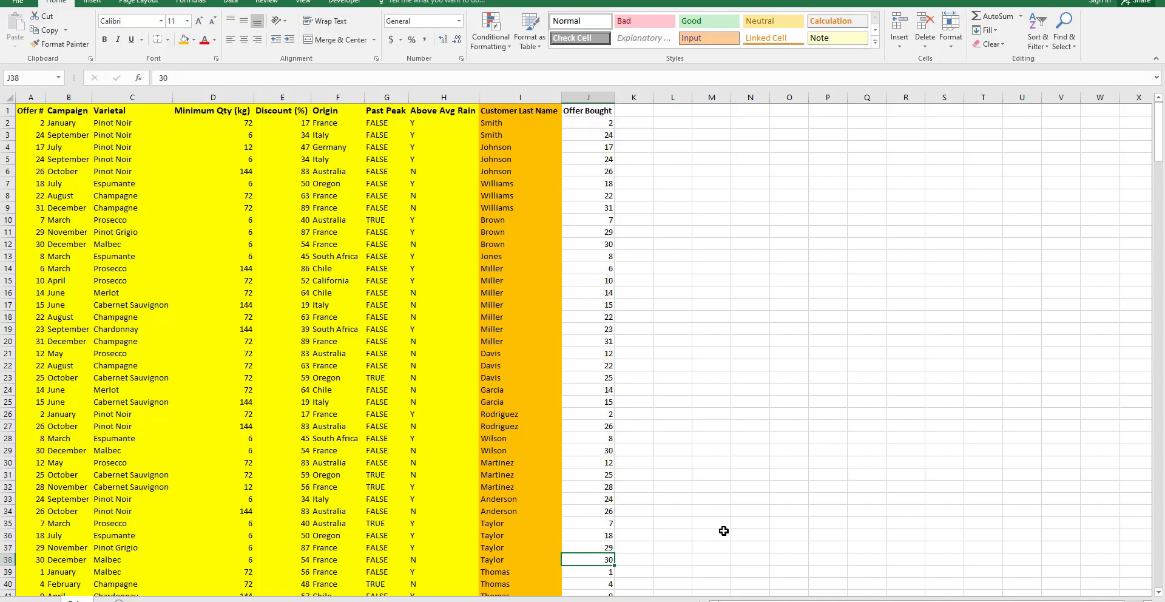
{"action": "scroll", "coordinate": [736, 396], "scroll_direction": "down", "scroll_amount": 7}
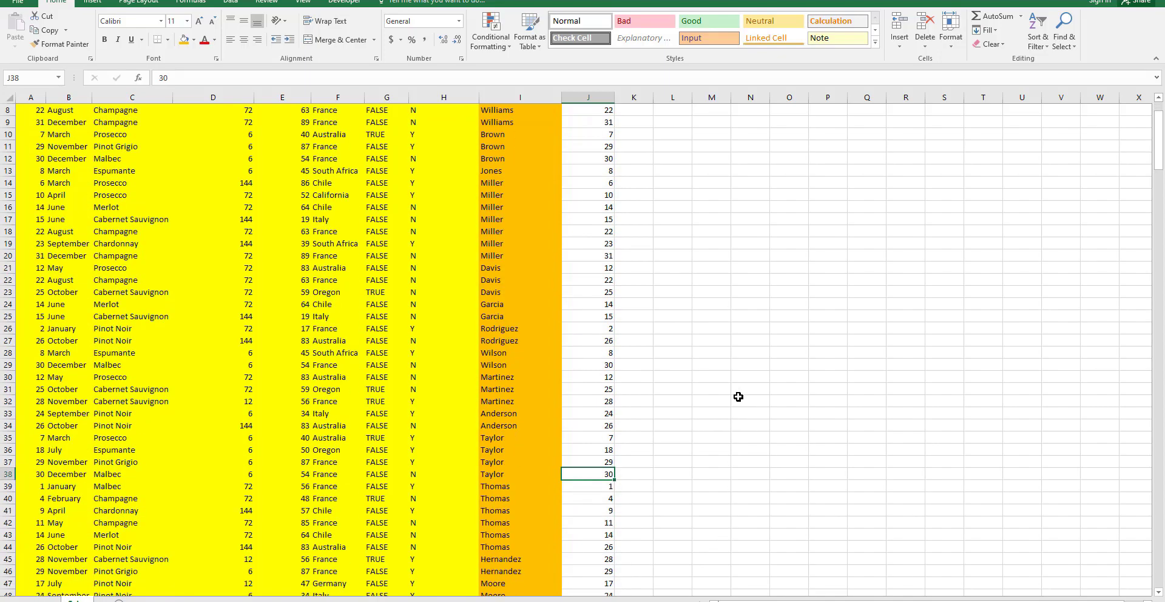
{"action": "scroll", "coordinate": [745, 419], "scroll_direction": "up", "scroll_amount": 7}
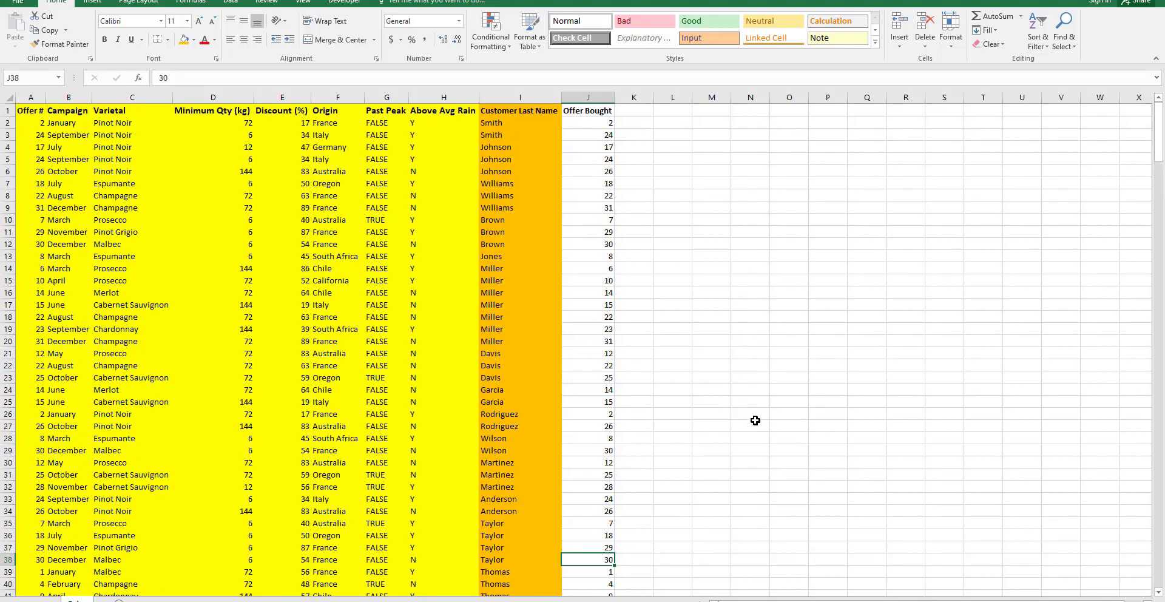
{"action": "right_click", "coordinate": [752, 416]}
{"action": "left_click_drag", "start_coordinate": [696, 378], "coordinate": [674, 378]}
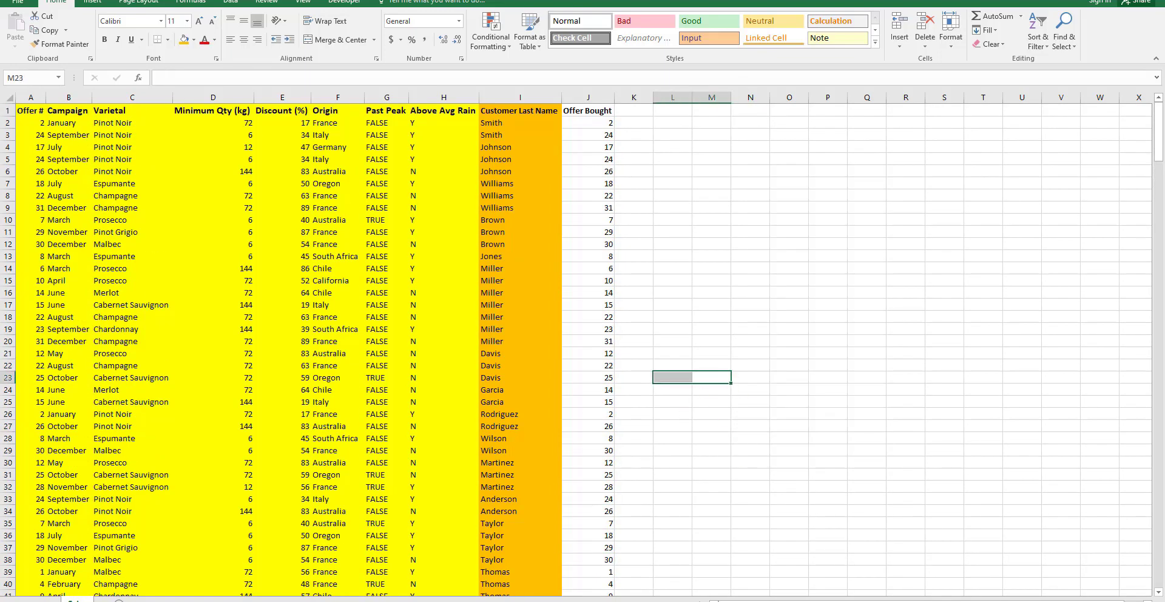
{"action": "left_click", "coordinate": [485, 601]}
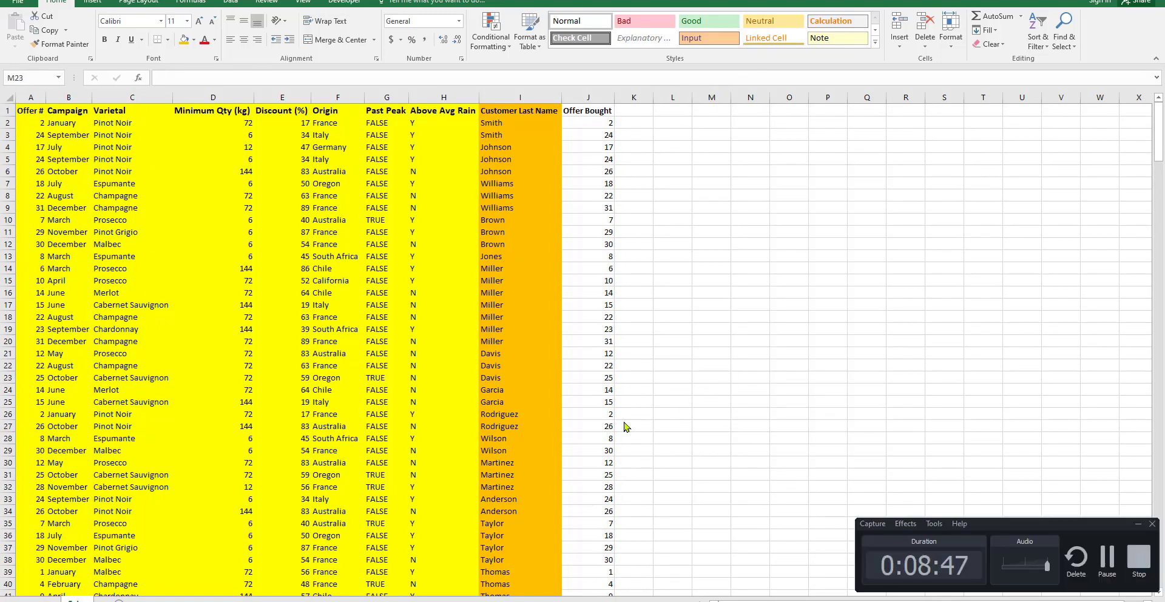
{"action": "left_click", "coordinate": [1128, 563]}
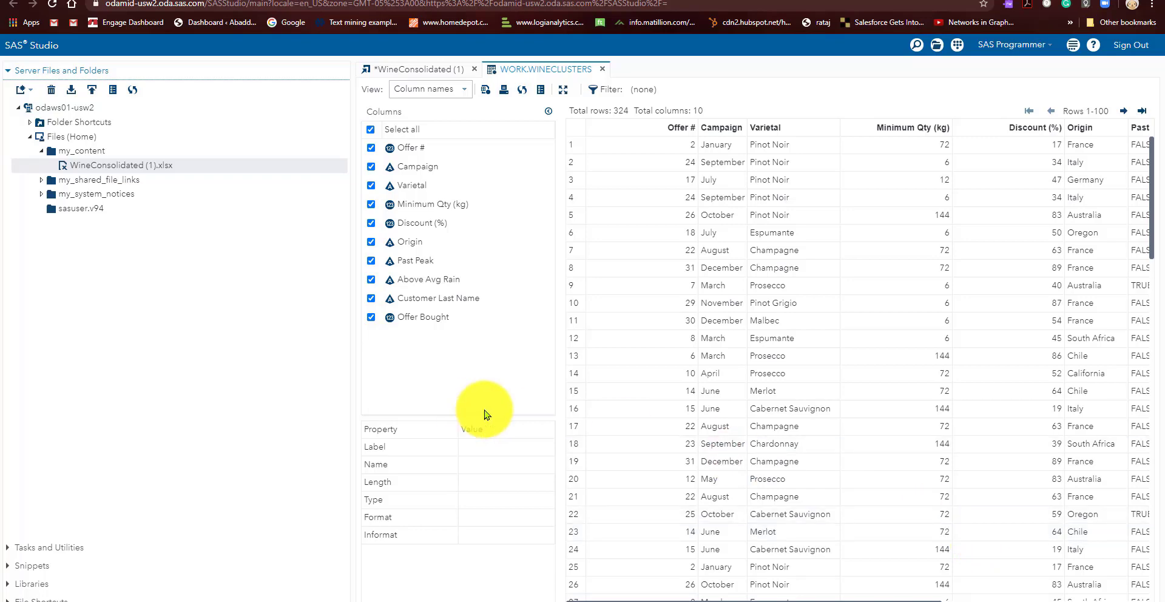
In SAS Studio, close the open WORK.WINECLUSTERS table and the WineConsolidated (1) import
{"action": "left_click", "coordinate": [602, 68]}
{"action": "left_click", "coordinate": [475, 69]}
{"action": "left_click", "coordinate": [619, 375]}
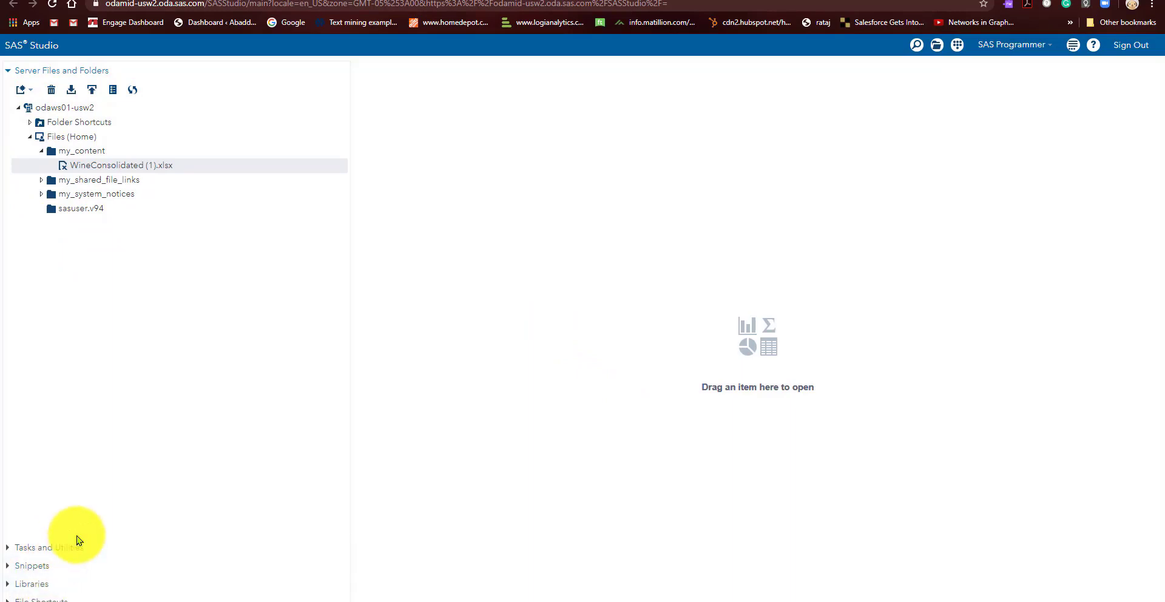
Show the available tasks and collapse the Statistics, Graph, Econometrics and Forecasting groups, leaving Cluster Analysis expanded
{"action": "left_click", "coordinate": [45, 547]}
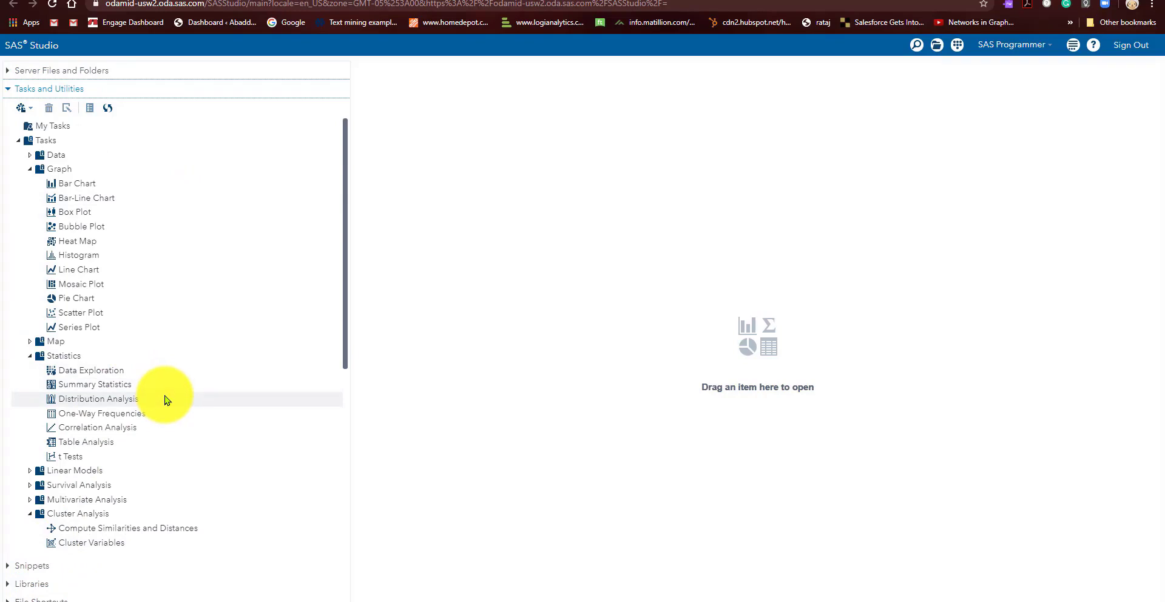
{"action": "left_click", "coordinate": [29, 355]}
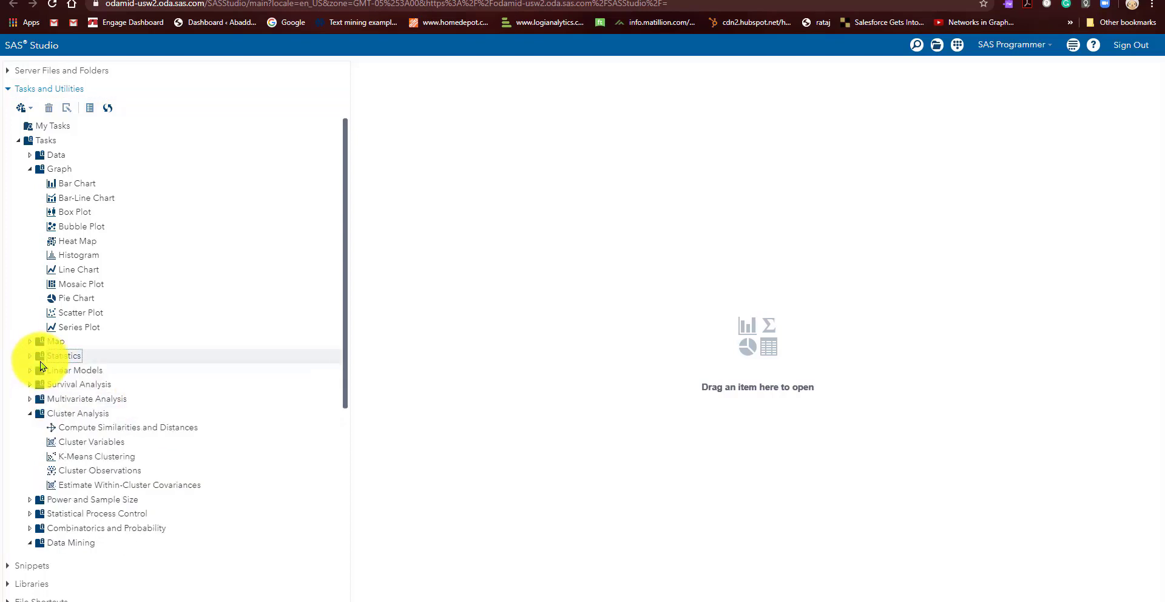
{"action": "left_click", "coordinate": [30, 168]}
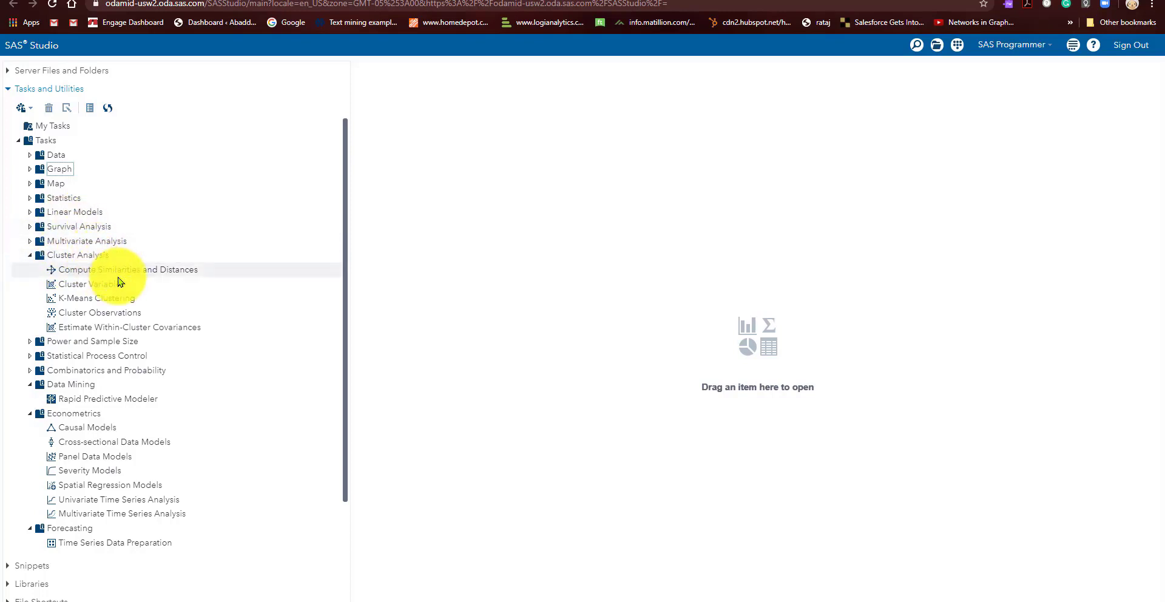
{"action": "left_click", "coordinate": [30, 418]}
{"action": "left_click", "coordinate": [30, 427]}
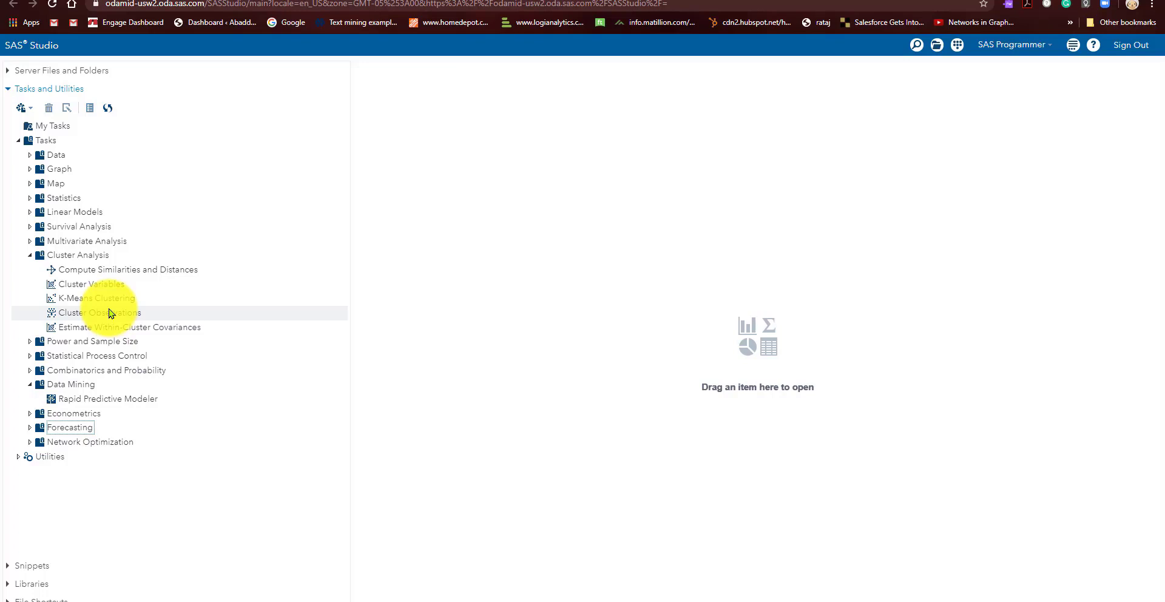
Open a K-Means Clustering task on the WORK.WINECLUSTERS table with Offer Bought as the clustering variable
{"action": "left_click", "coordinate": [100, 298]}
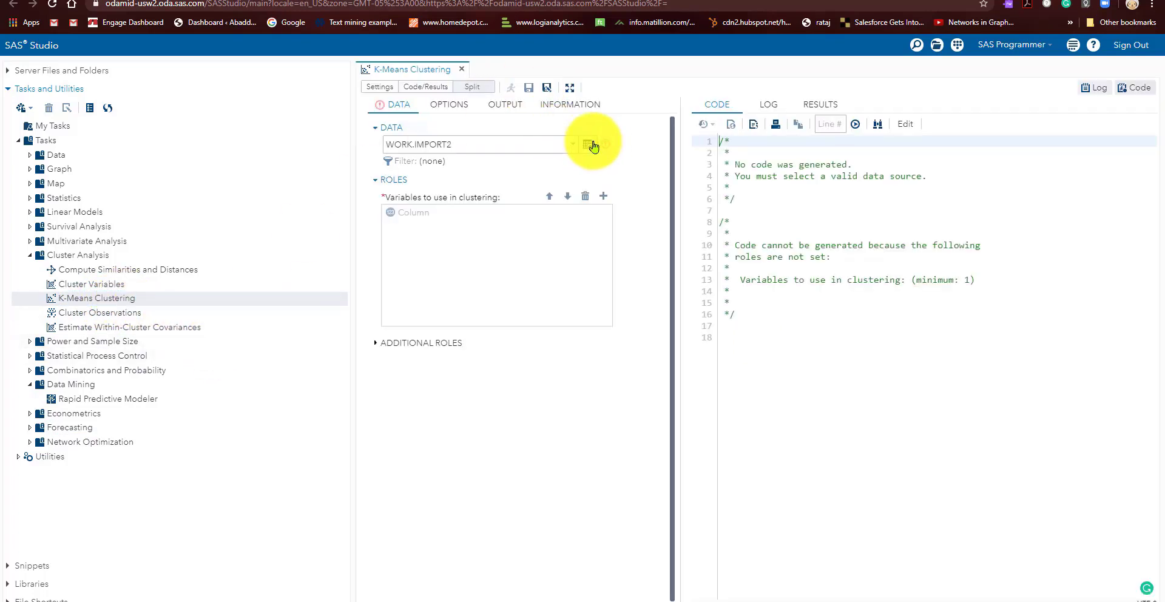
{"action": "left_click", "coordinate": [594, 146]}
{"action": "scroll", "coordinate": [534, 333], "scroll_direction": "down", "scroll_amount": 2}
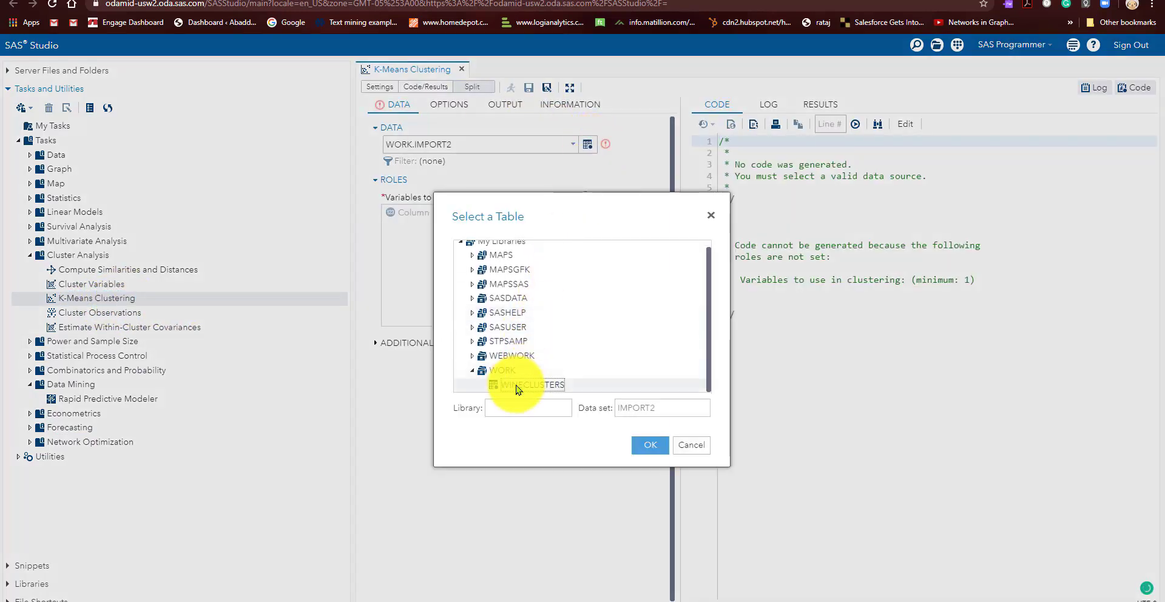
{"action": "left_click", "coordinate": [517, 386]}
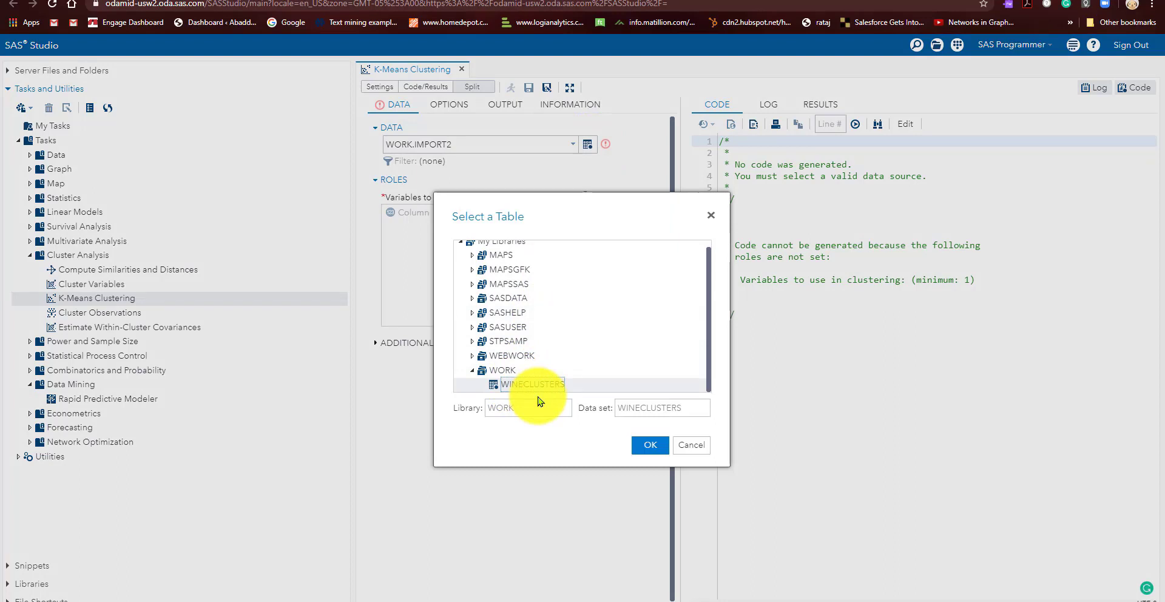
{"action": "left_click", "coordinate": [650, 445]}
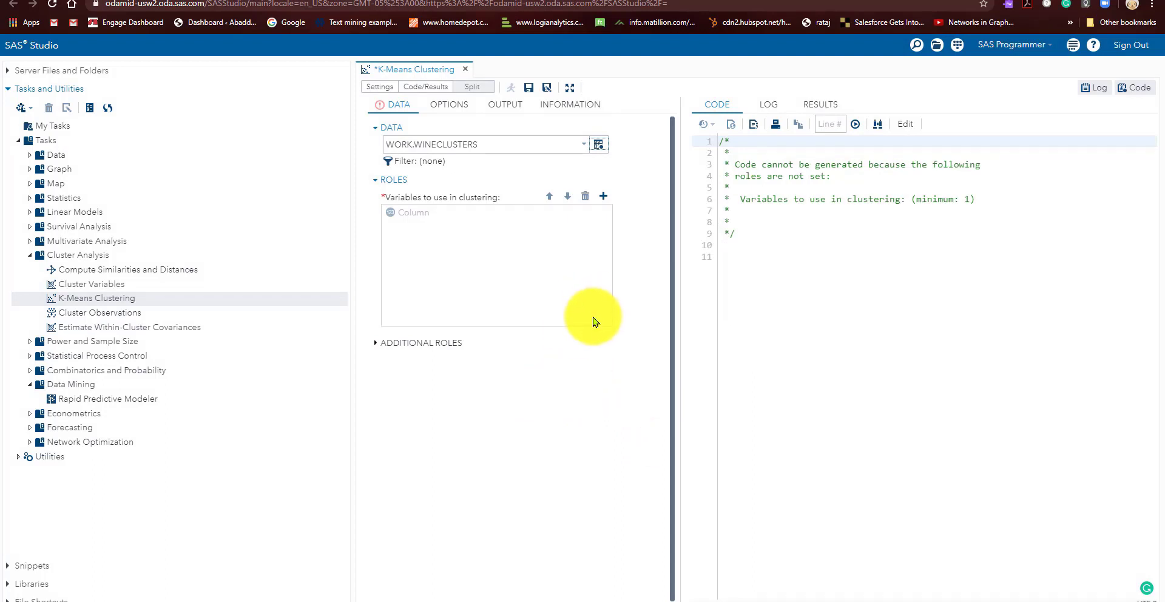
{"action": "left_click", "coordinate": [603, 202]}
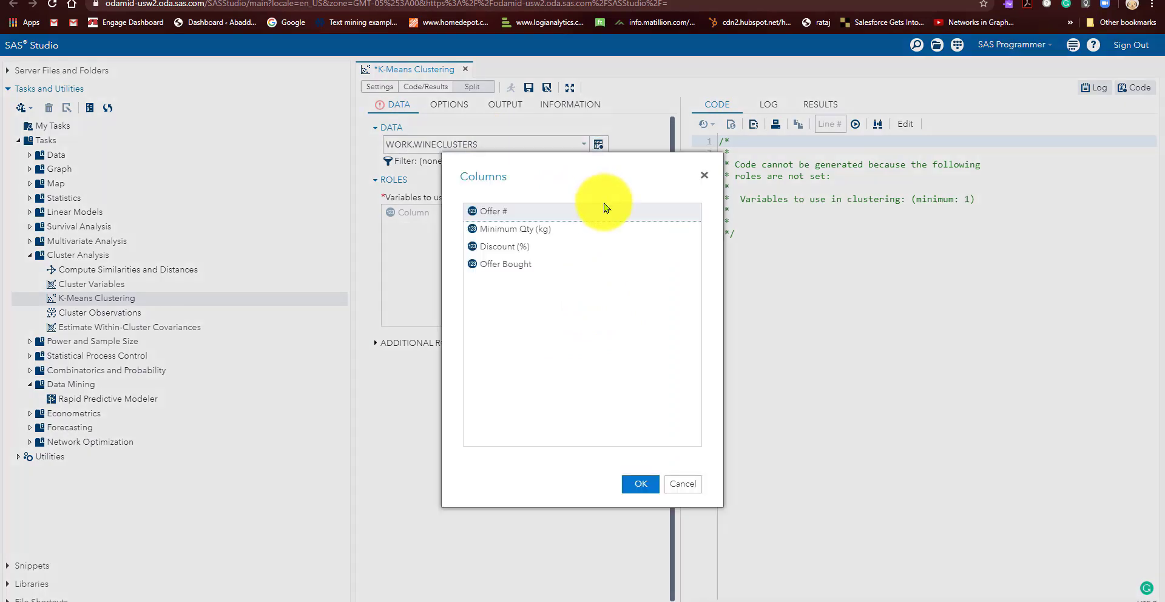
{"action": "double_click", "coordinate": [534, 267]}
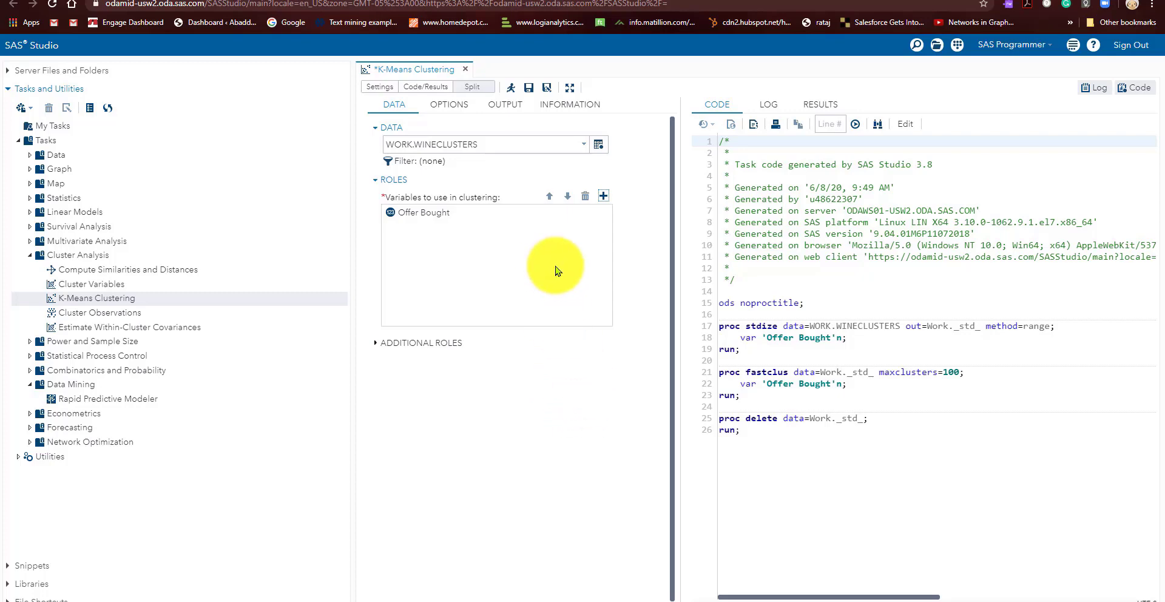
Set the maximum number of clusters for the K-Means task to 3
{"action": "left_click", "coordinate": [439, 110]}
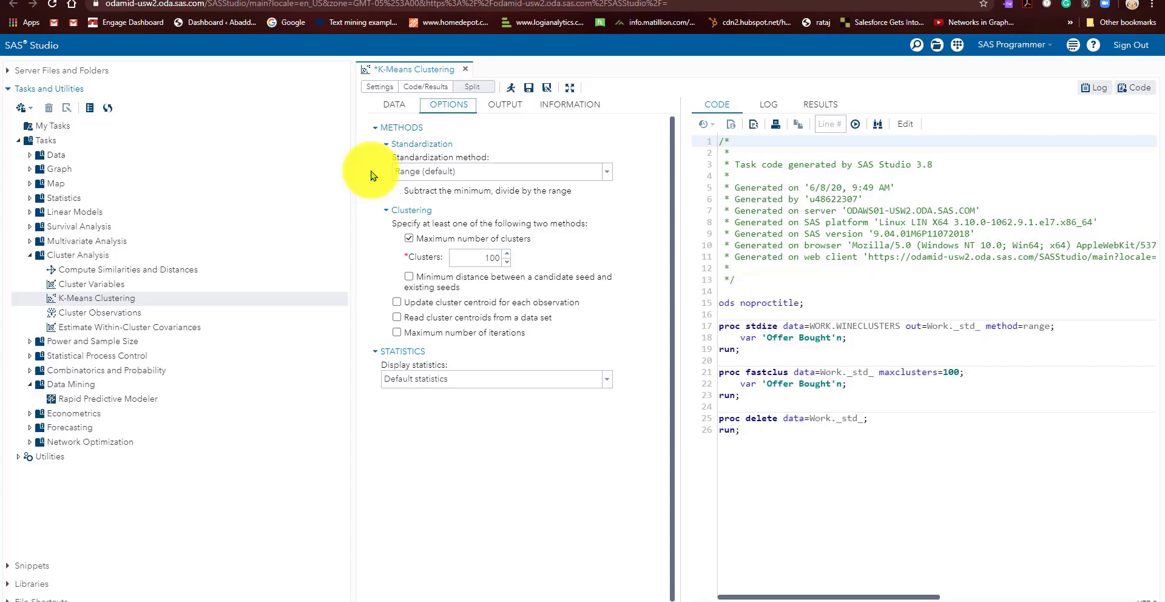
{"action": "left_click", "coordinate": [492, 257]}
{"action": "type", "text": "3"}
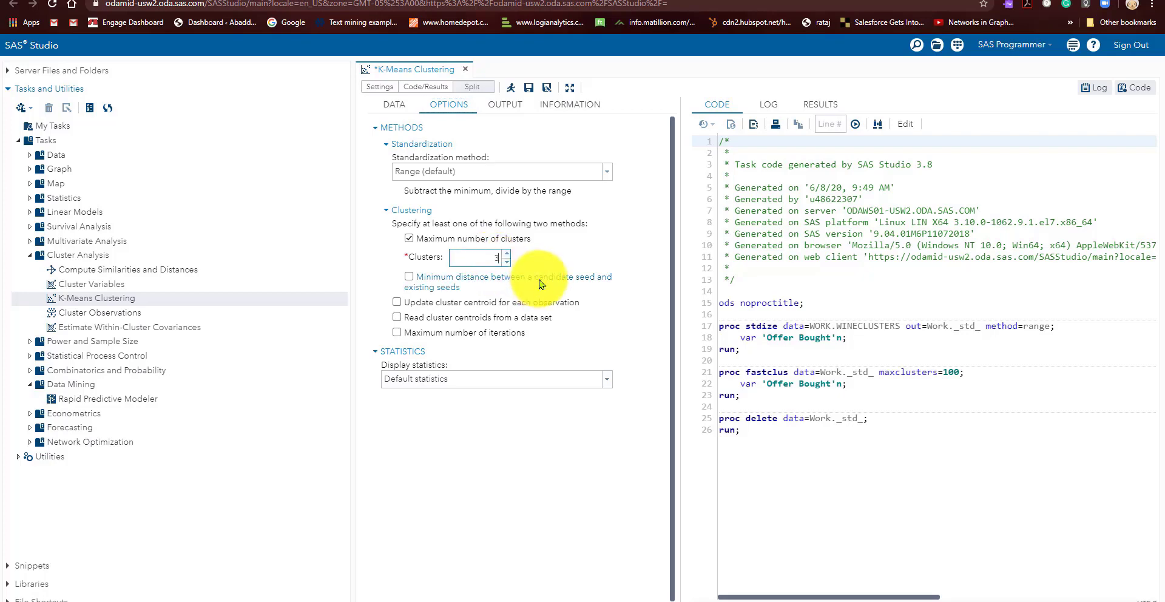
{"action": "left_click", "coordinate": [562, 253]}
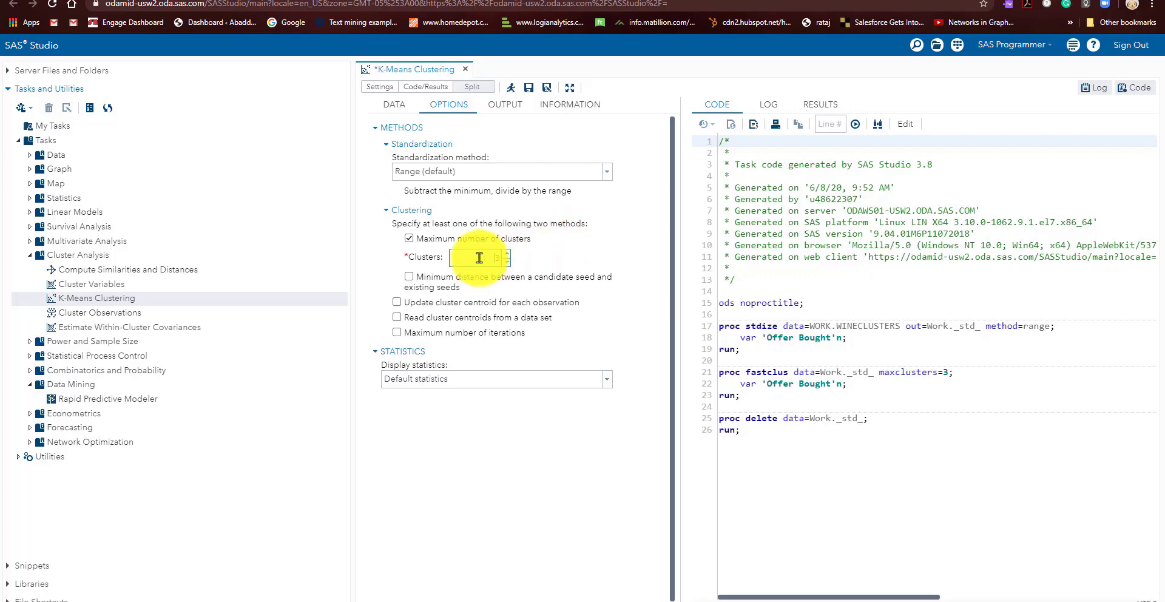
Try 5 and 100 as the maximum number of clusters and set it back to 3
{"action": "left_click_drag", "start_coordinate": [477, 257], "coordinate": [514, 262]}
{"action": "key", "text": "BackSpace"}
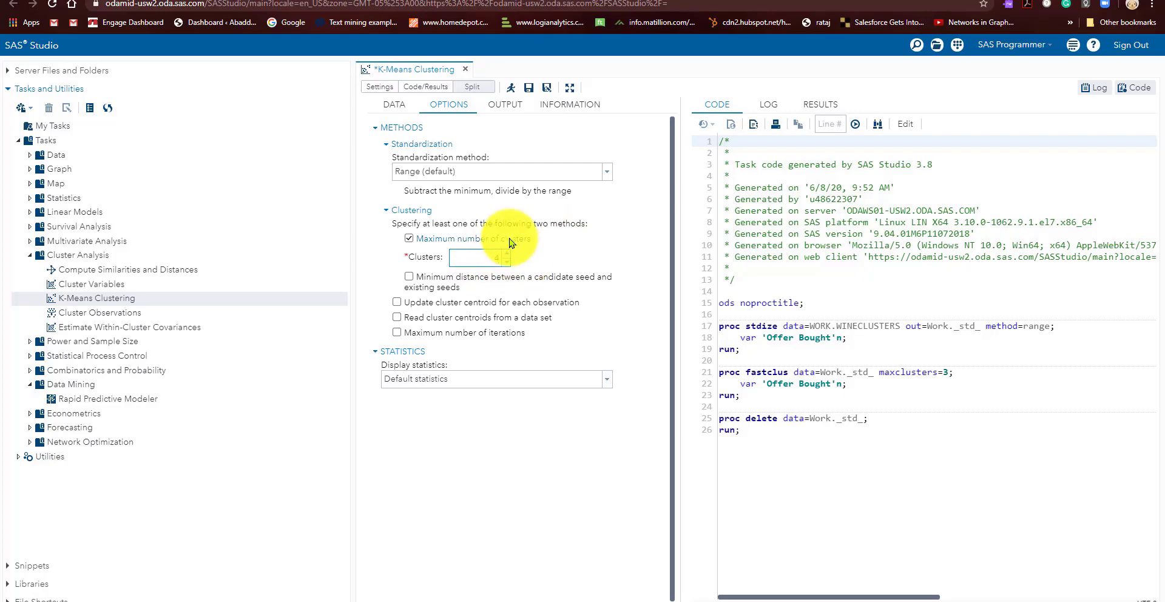
{"action": "type", "text": "5"}
{"action": "key", "text": "BackSpace"}
{"action": "type", "text": "100"}
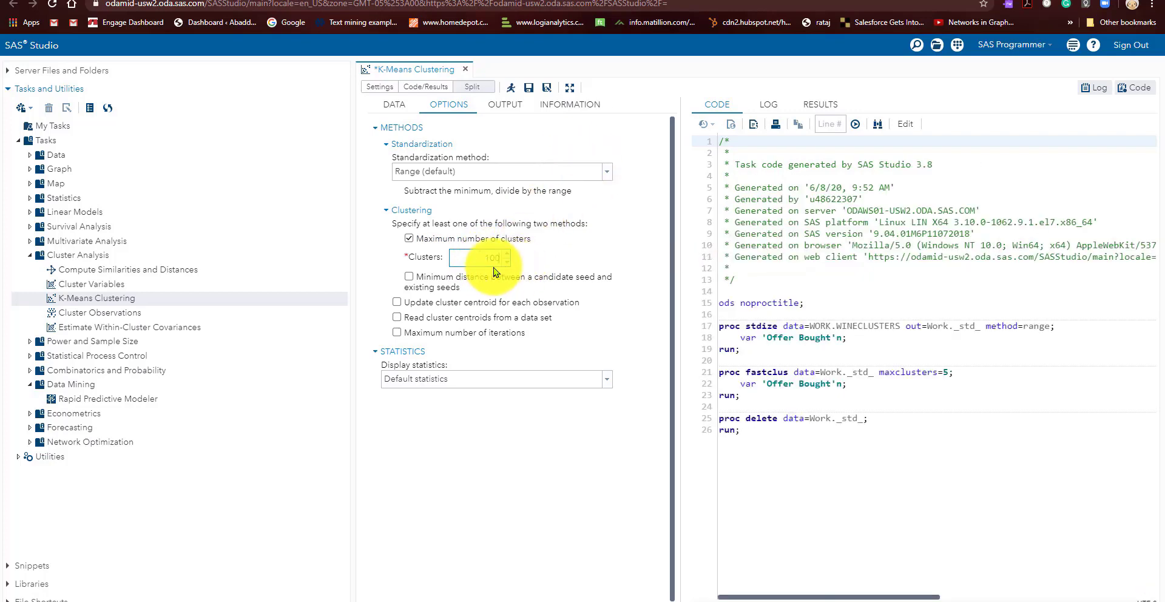
{"action": "key", "text": "BackSpace"}
{"action": "key", "text": "BackSpace"}
{"action": "key", "text": "BackSpace"}
{"action": "type", "text": "5"}
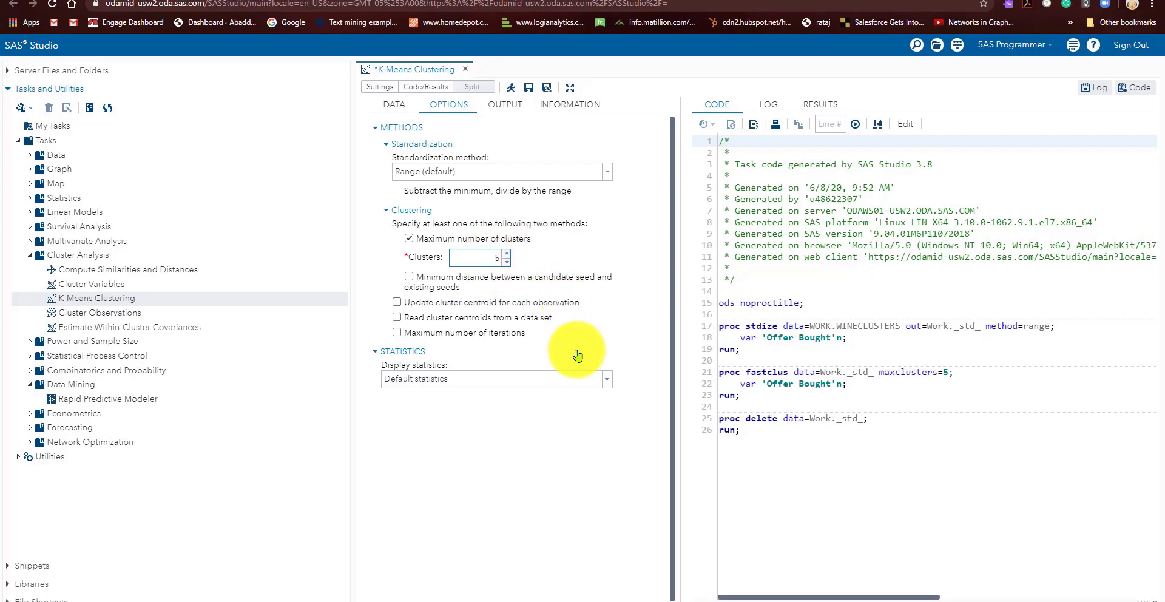
{"action": "key", "text": "BackSpace"}
{"action": "type", "text": "3"}
{"action": "left_click", "coordinate": [597, 256]}
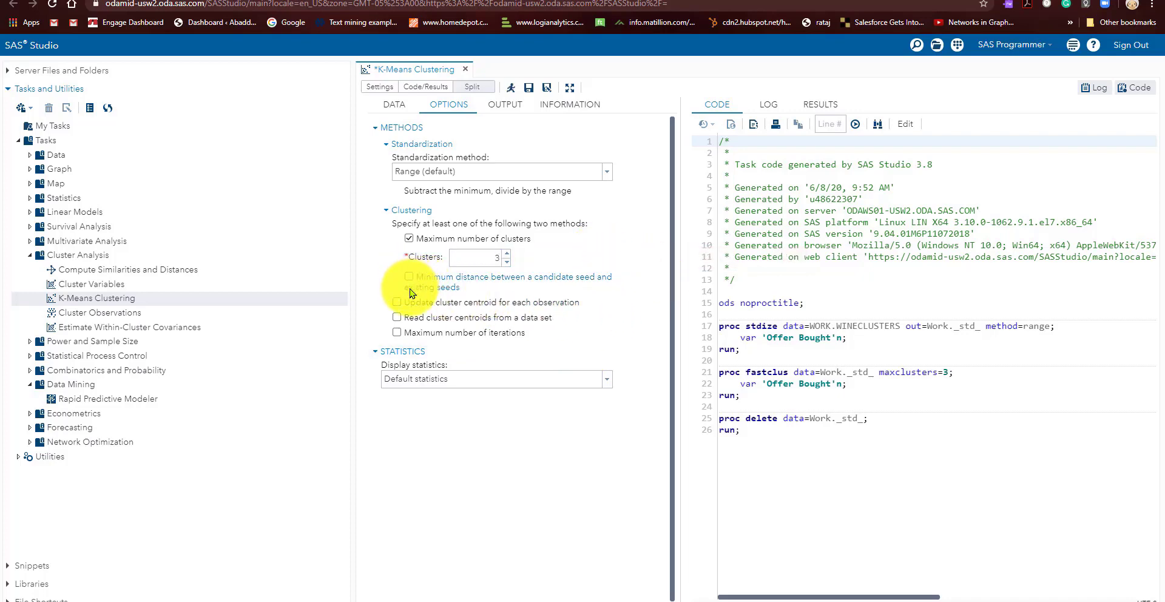
Try the option for a minimum distance between a candidate seed and existing seeds, and switch it off again
{"action": "left_click", "coordinate": [408, 280]}
{"action": "left_click", "coordinate": [409, 278]}
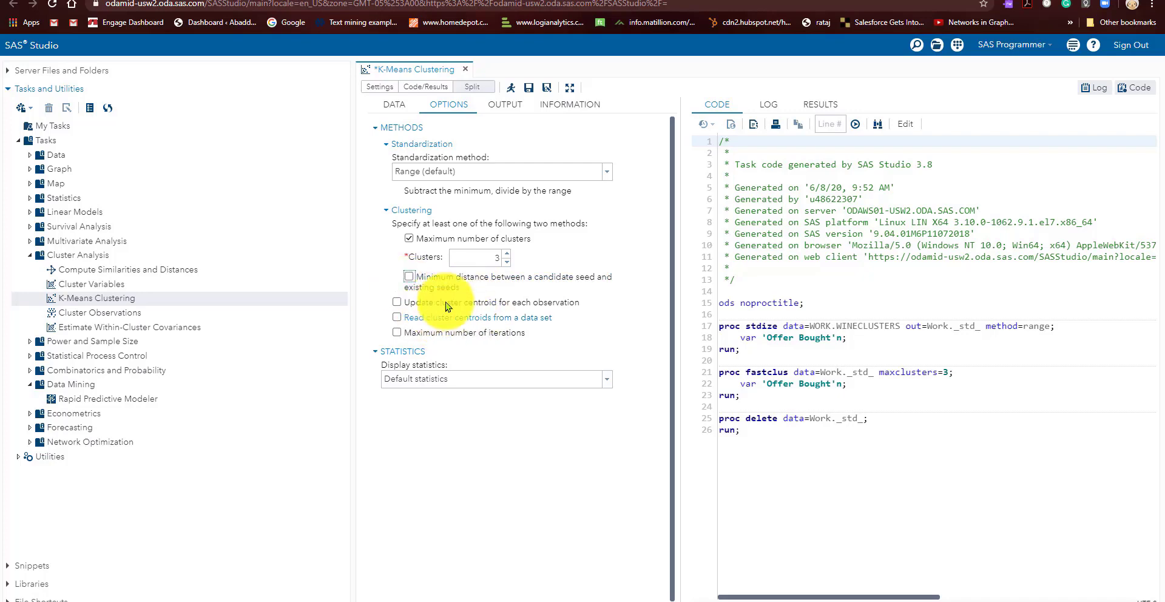
{"action": "left_click", "coordinate": [410, 283]}
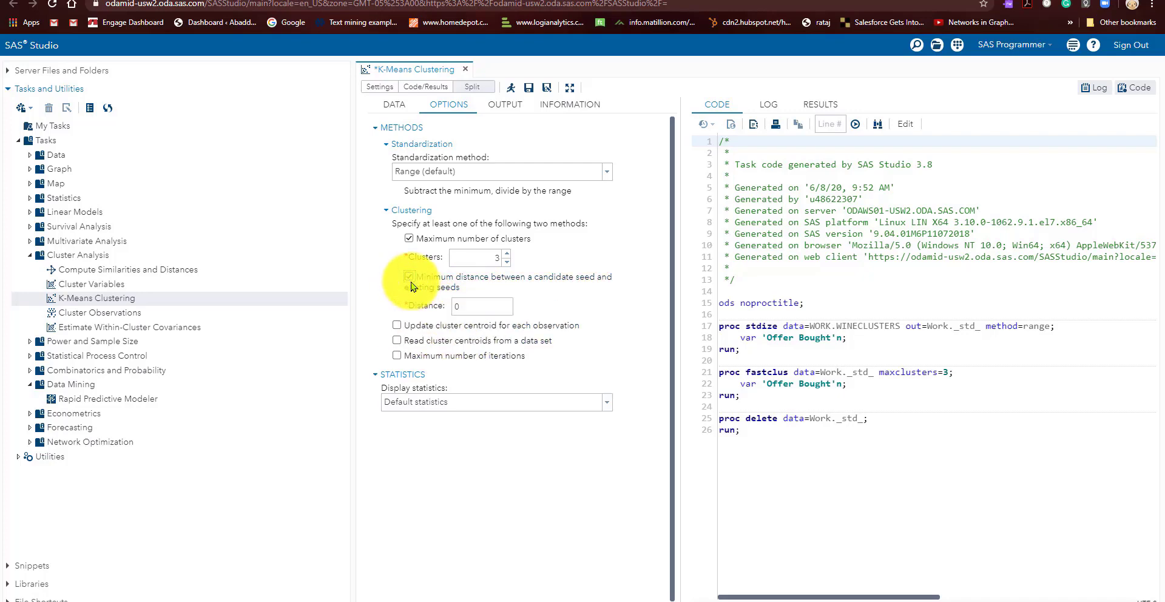
{"action": "left_click", "coordinate": [473, 306]}
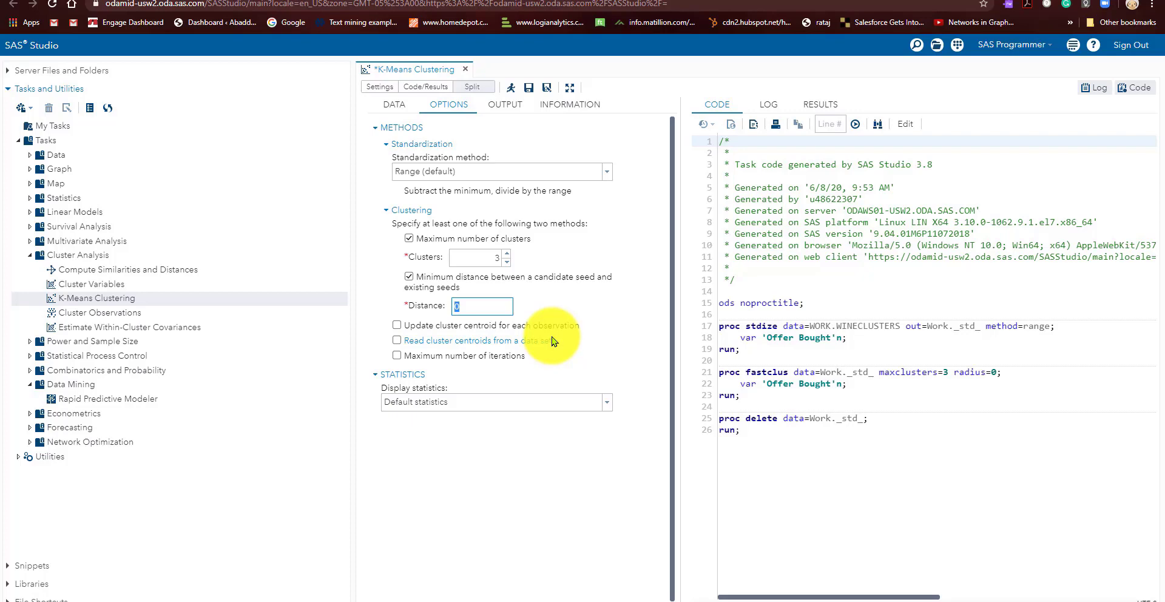
{"action": "left_click", "coordinate": [408, 279]}
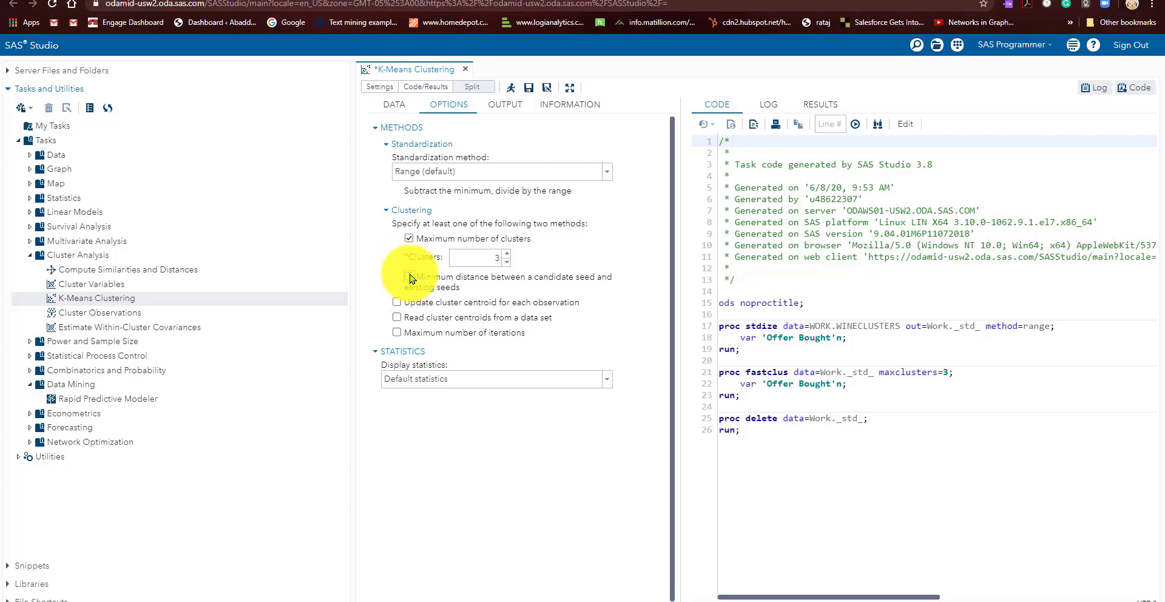
Try 0.00000000 as the minimum distance between a candidate seed and existing seeds, clear it and switch the option off
{"action": "left_click", "coordinate": [409, 277]}
{"action": "type", "text": ".00000000"}
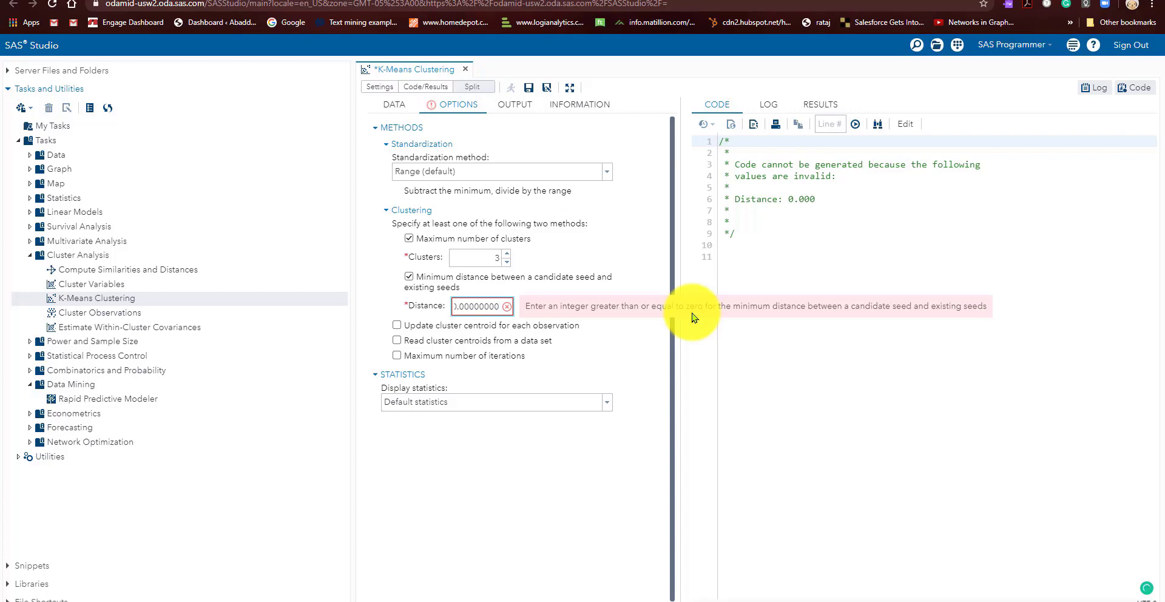
{"action": "double_click", "coordinate": [480, 307]}
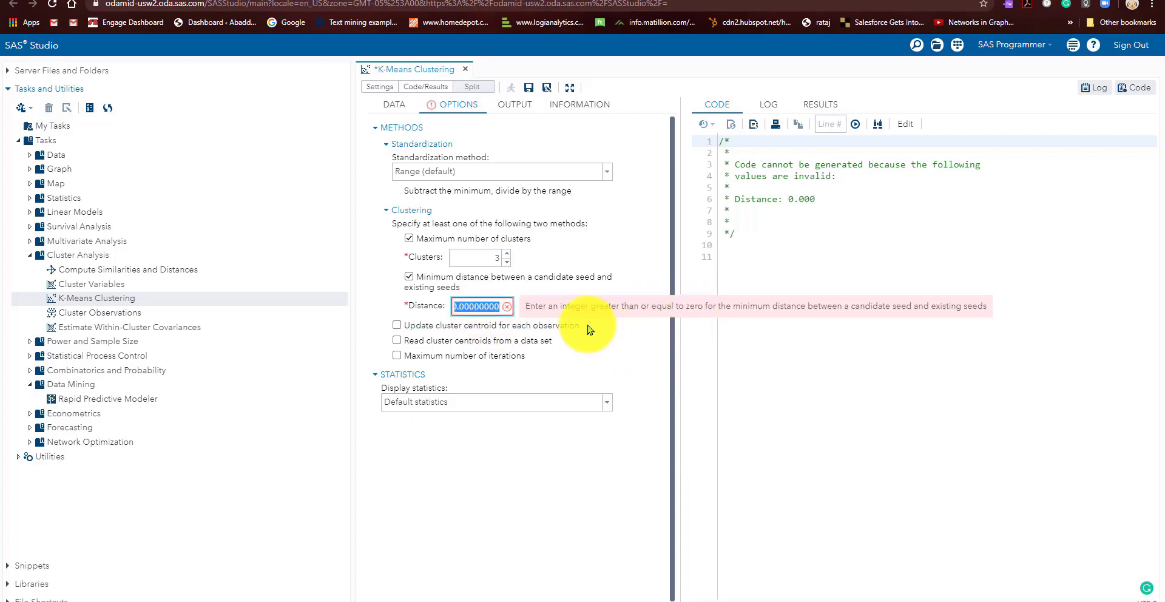
{"action": "left_click", "coordinate": [493, 306]}
{"action": "double_click", "coordinate": [467, 303]}
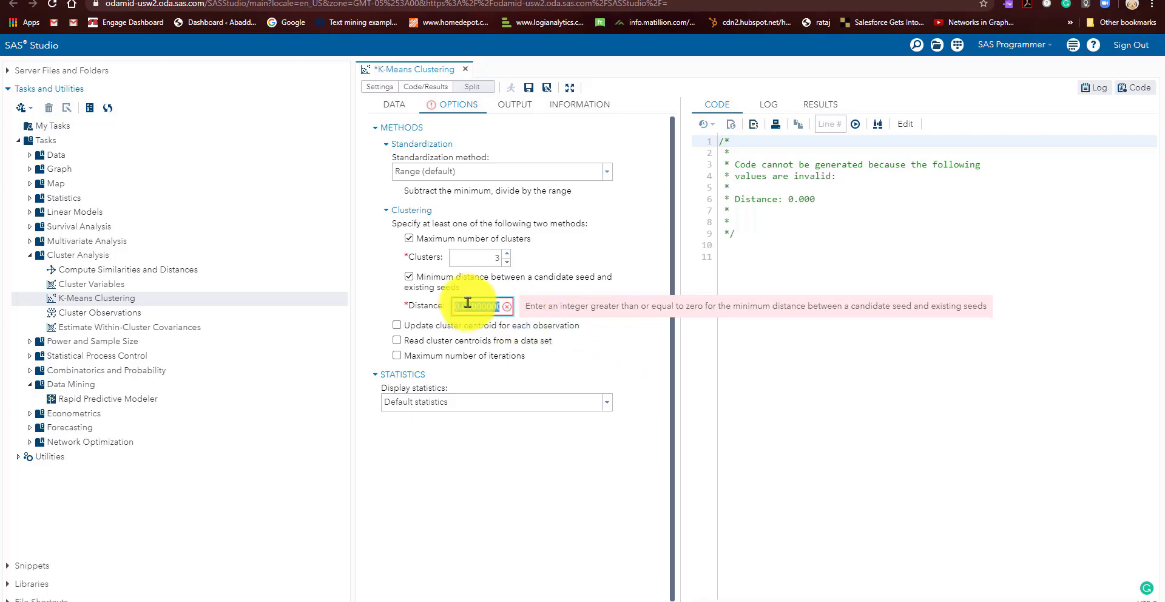
{"action": "key", "text": "BackSpace"}
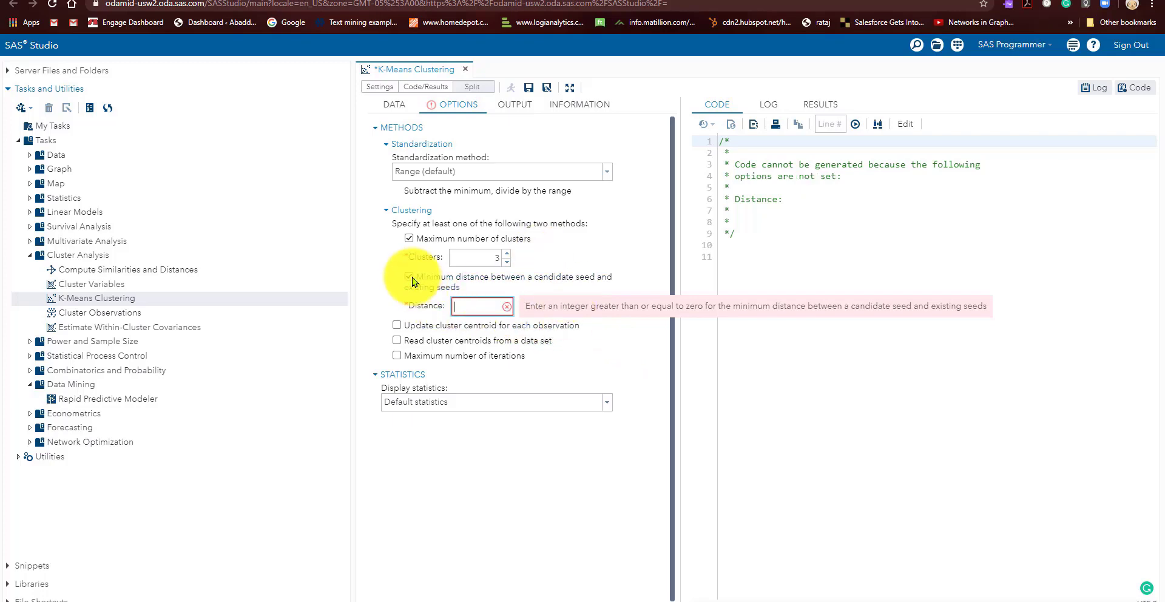
{"action": "left_click", "coordinate": [411, 278]}
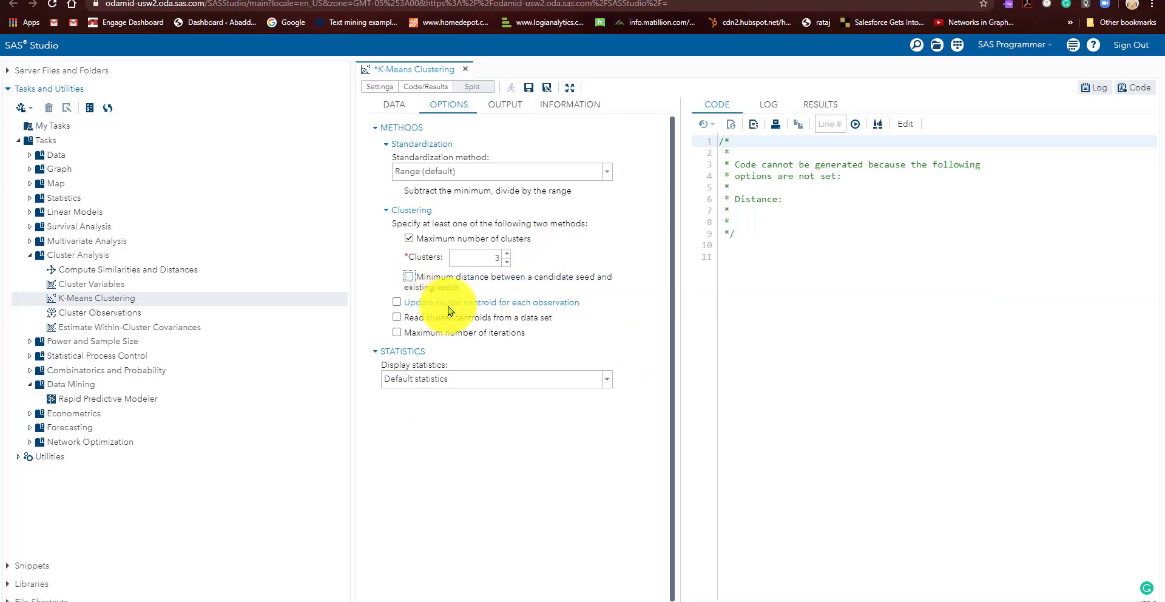
Preview the minimum seed distance option and reading cluster centroids from a data set, leaving both switched off
{"action": "left_click", "coordinate": [414, 286]}
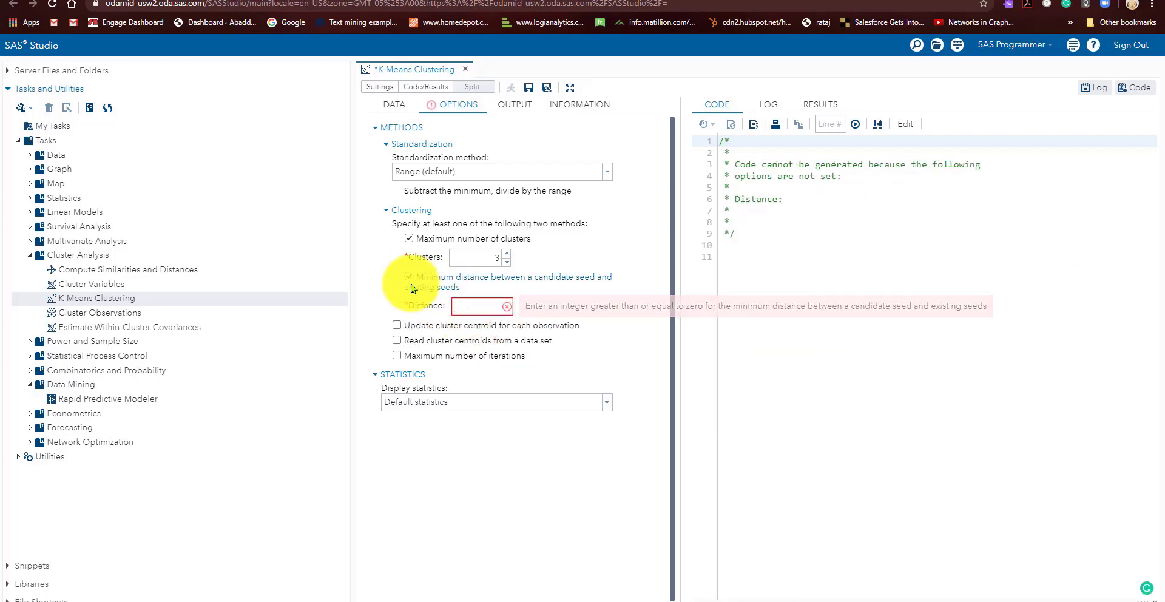
{"action": "left_click", "coordinate": [411, 287]}
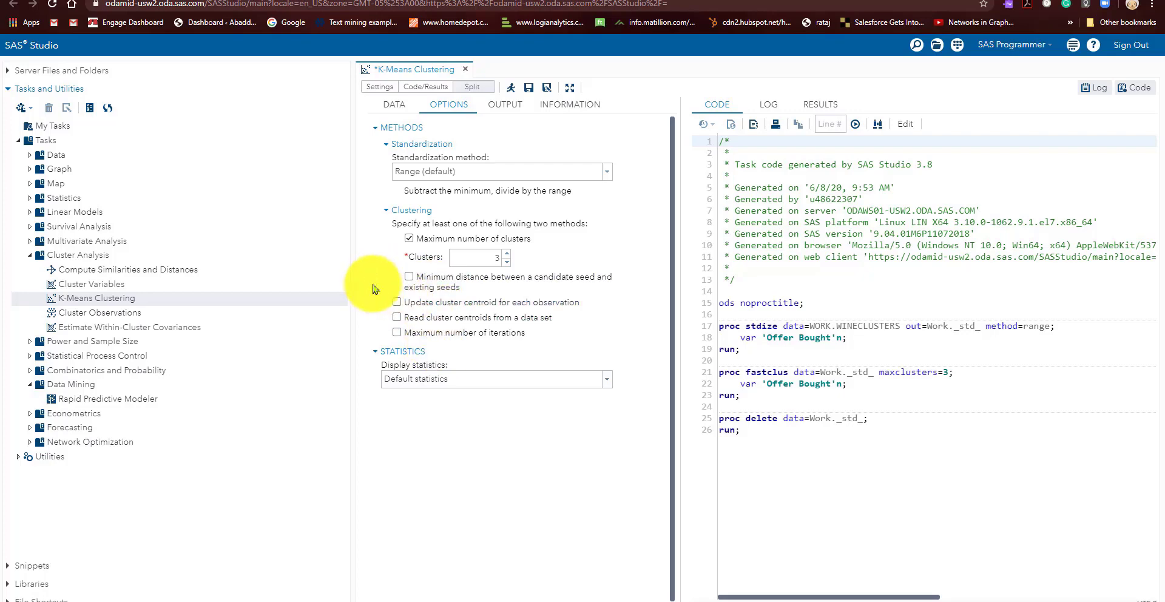
{"action": "left_click", "coordinate": [409, 276]}
{"action": "left_click", "coordinate": [409, 279]}
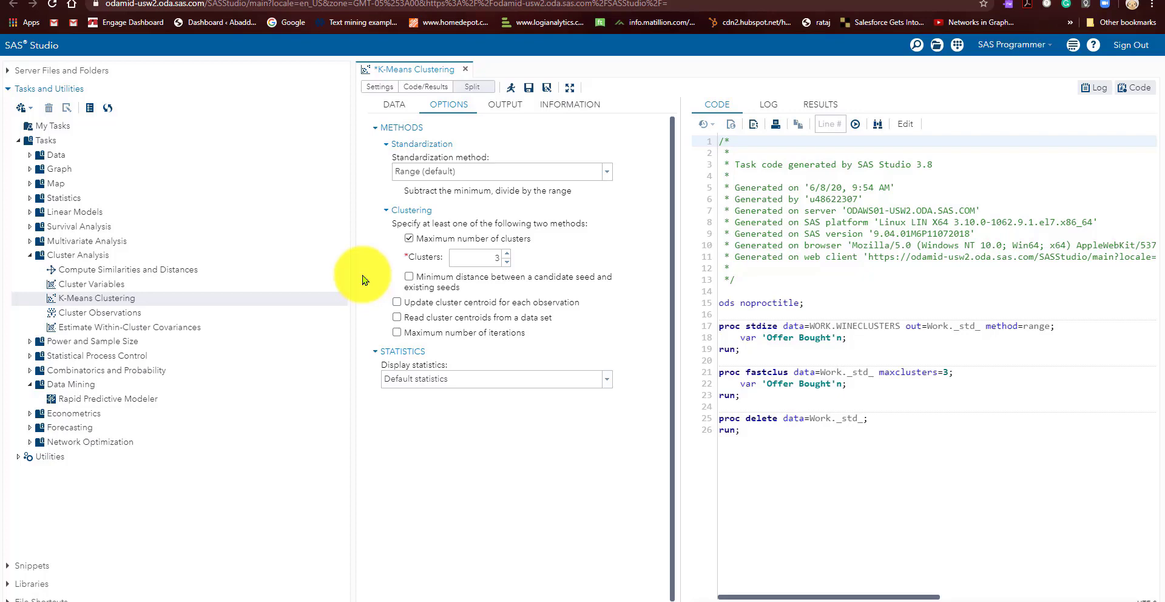
{"action": "left_click", "coordinate": [397, 317]}
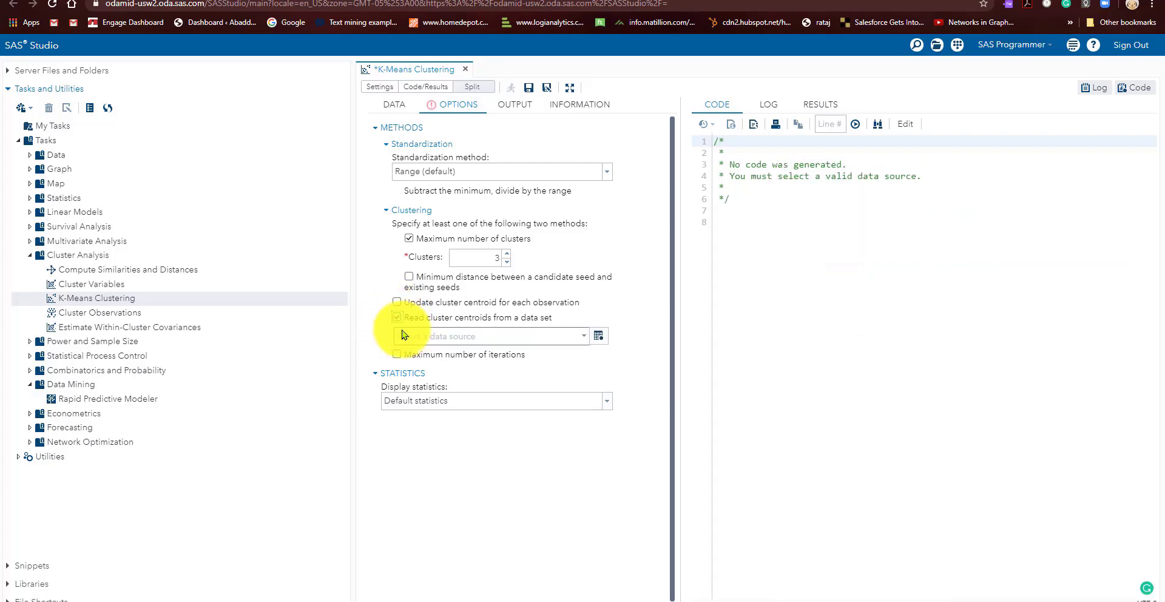
{"action": "left_click", "coordinate": [398, 318]}
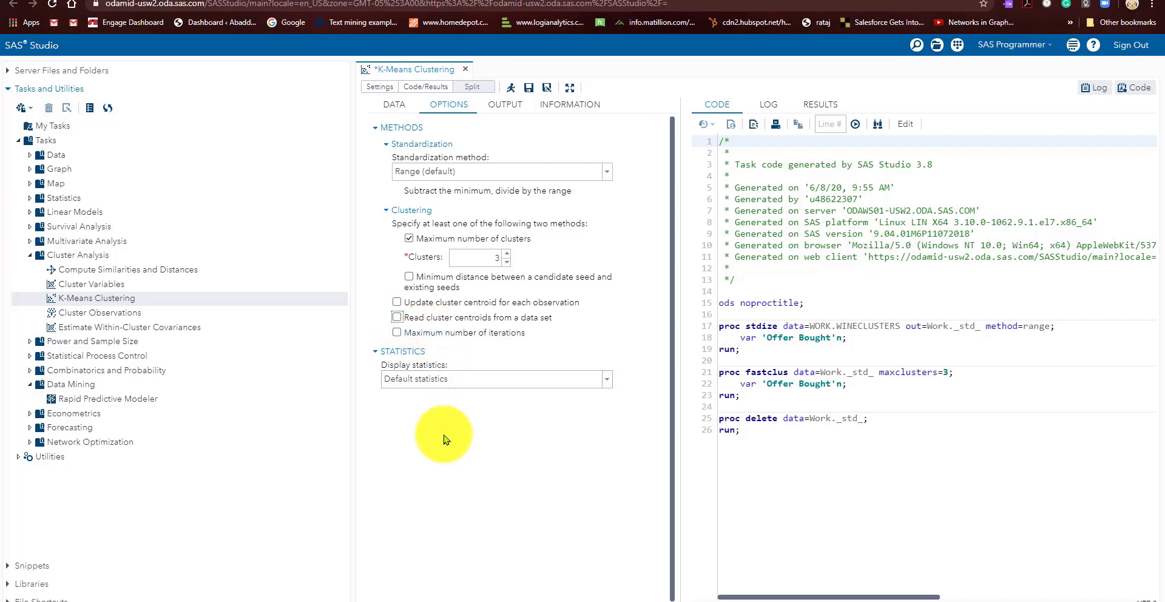
Try limiting the clustering to a maximum of 3 iterations and switch the iteration limit off again
{"action": "left_click", "coordinate": [396, 333]}
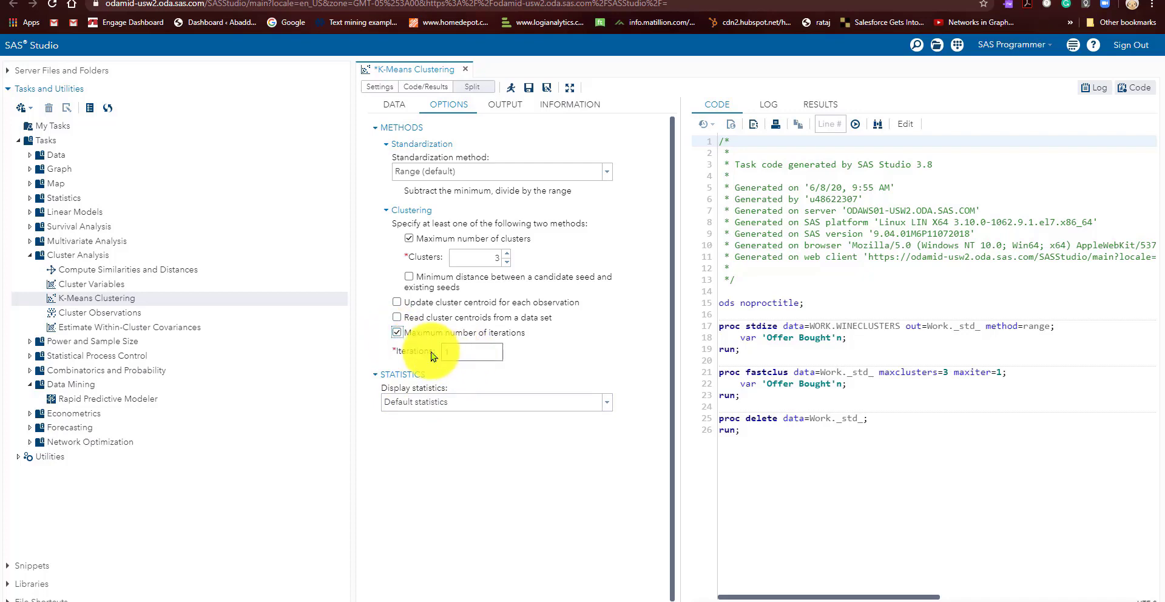
{"action": "left_click", "coordinate": [397, 332]}
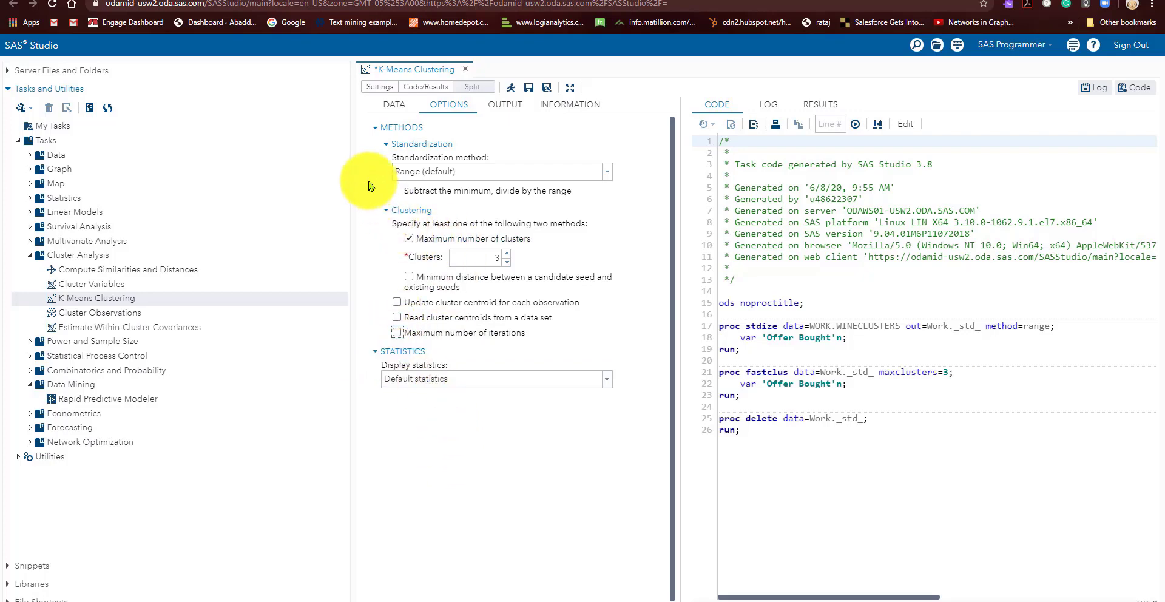
{"action": "left_click", "coordinate": [396, 333]}
{"action": "double_click", "coordinate": [480, 356]}
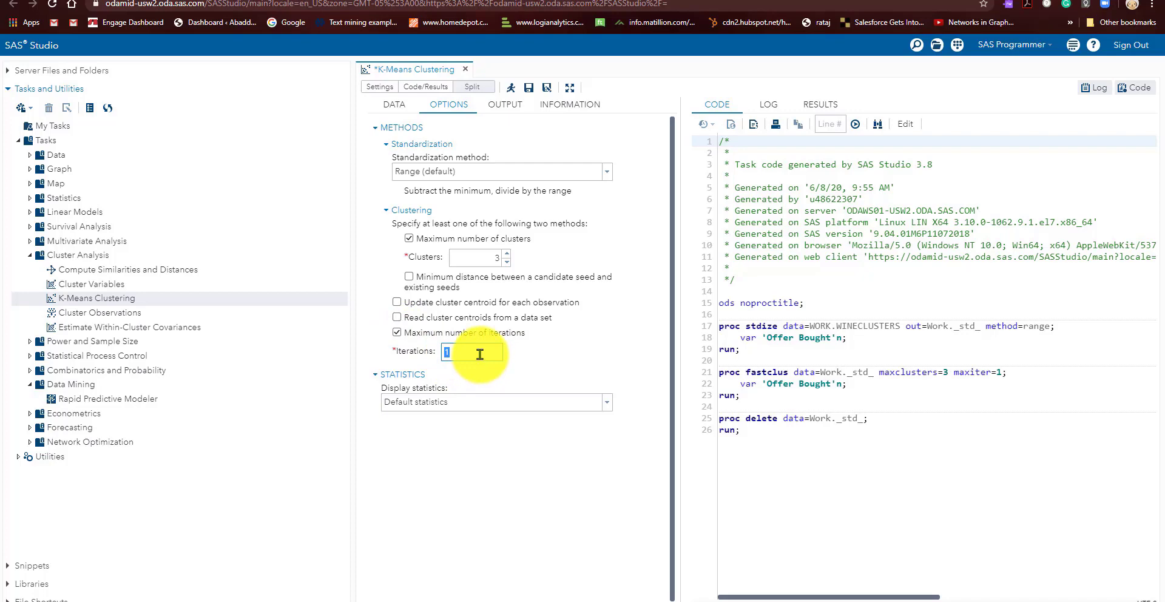
{"action": "type", "text": "3"}
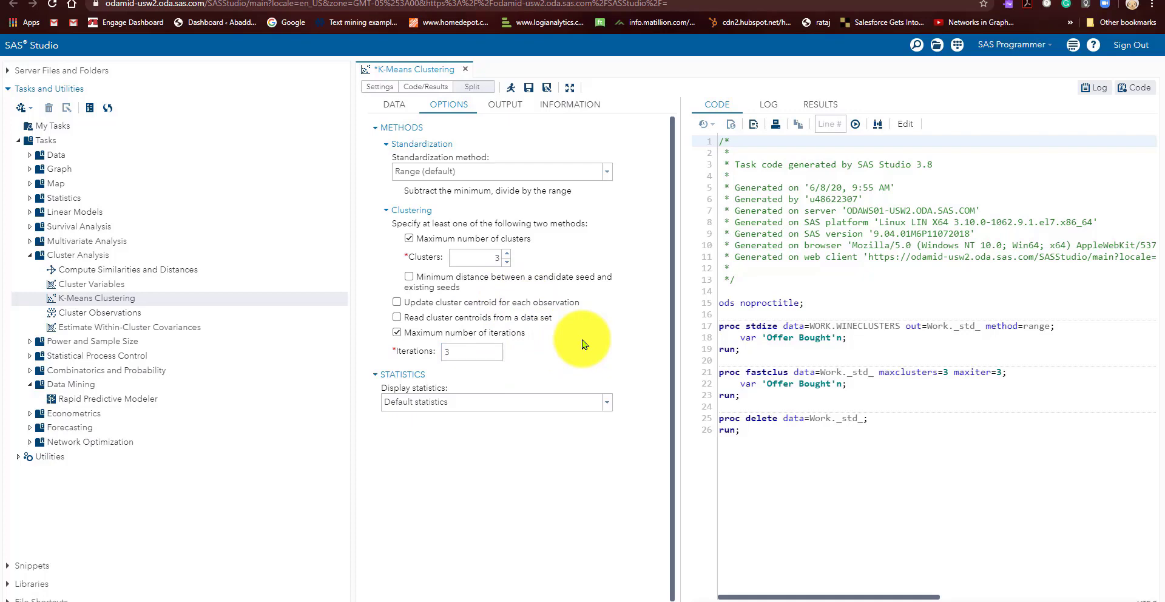
{"action": "left_click", "coordinate": [397, 332]}
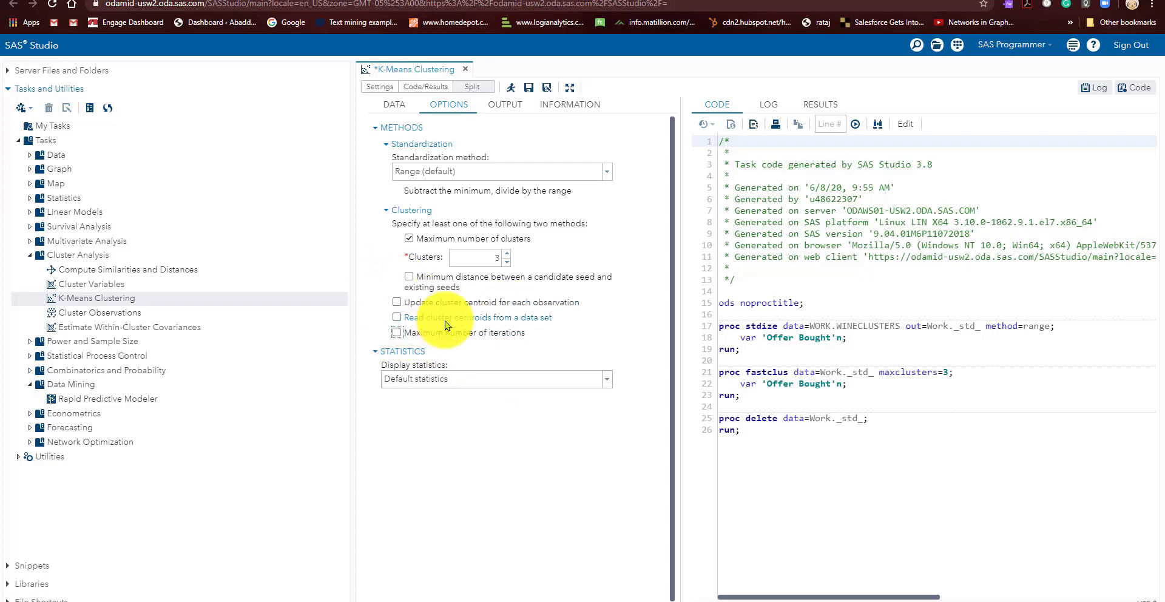
Have the task create the cluster assignment data set work.Fastclus_scores and run the K-Means clustering
{"action": "left_click", "coordinate": [484, 259]}
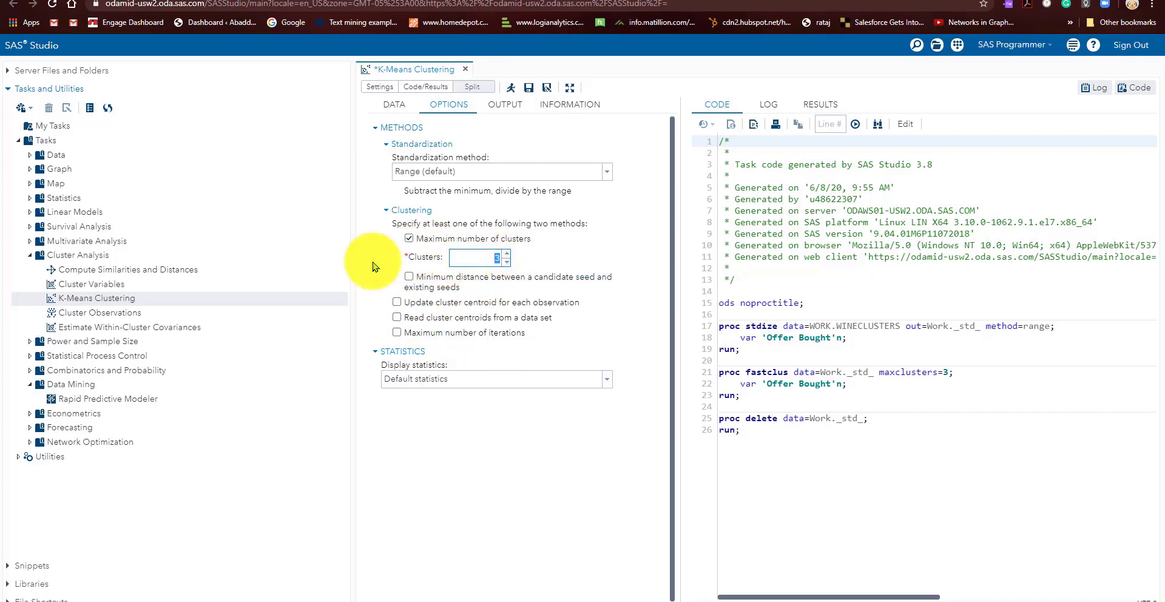
{"action": "left_click", "coordinate": [506, 107]}
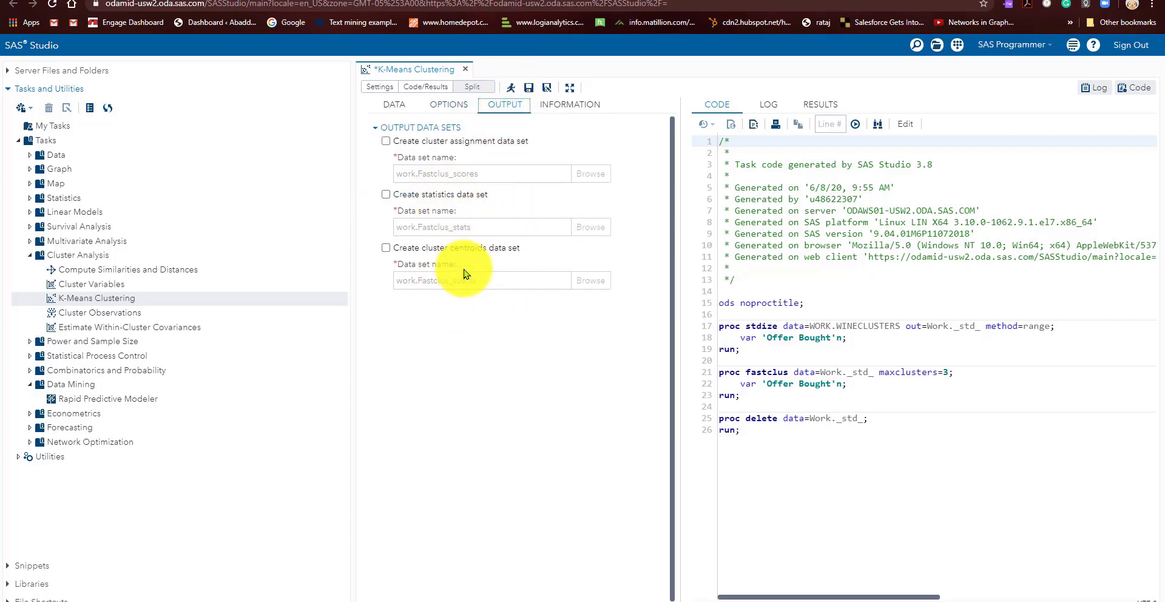
{"action": "left_click", "coordinate": [386, 143]}
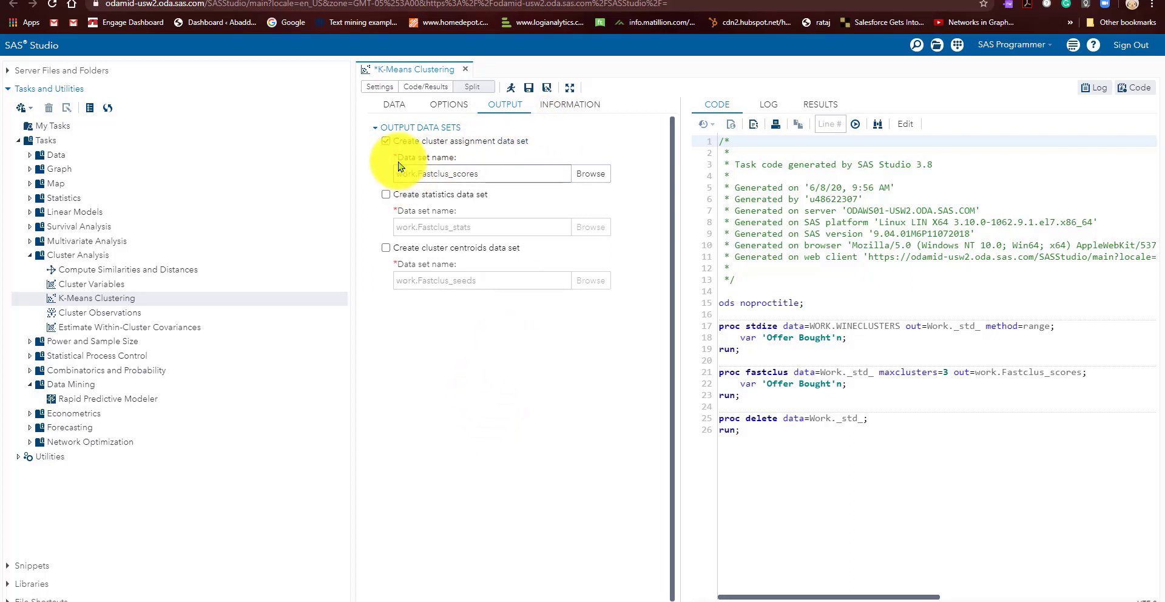
{"action": "left_click", "coordinate": [511, 87]}
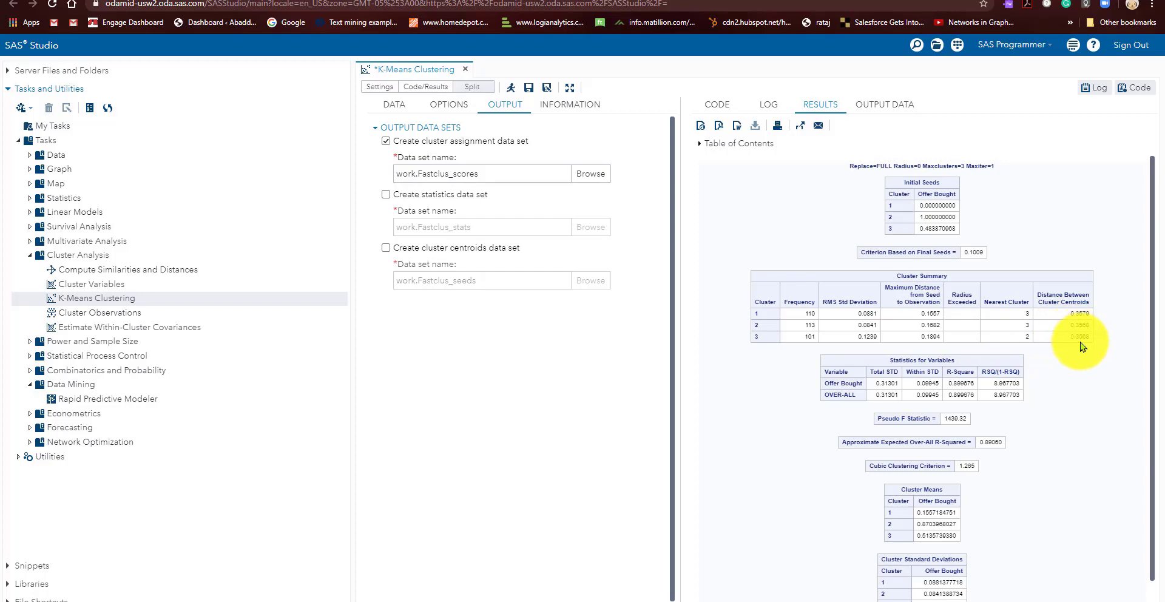
Enlarge the browser page to 175% and show the Cluster Summary table in the results
{"action": "left_click", "coordinate": [1151, 5]}
{"action": "left_click", "coordinate": [1121, 121]}
{"action": "left_click", "coordinate": [1121, 121]}
{"action": "left_click", "coordinate": [1121, 121]}
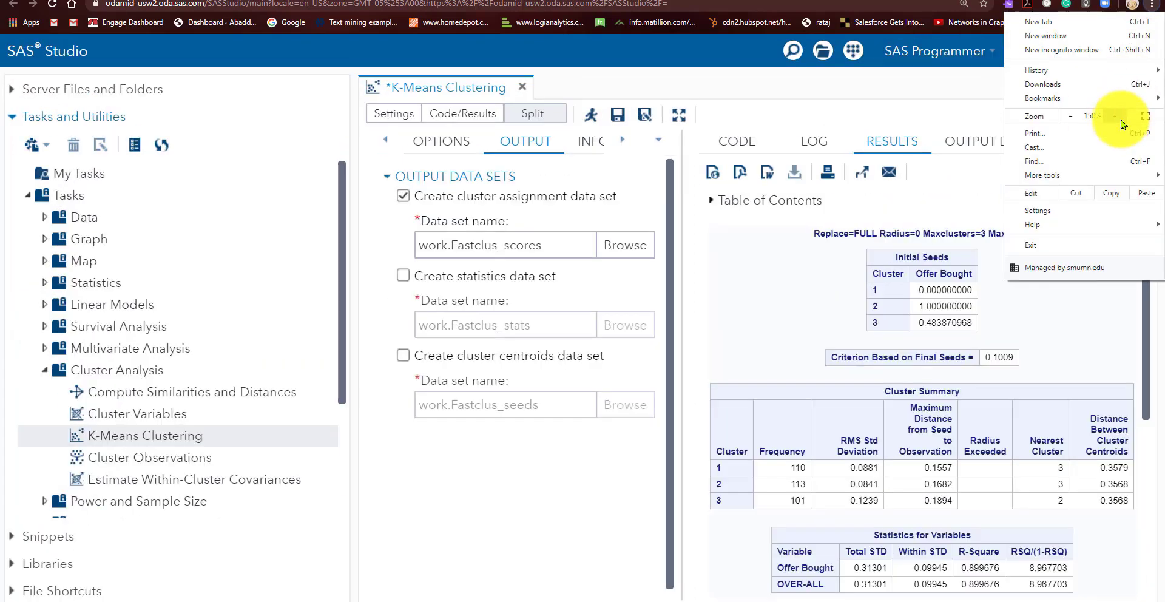
{"action": "left_click", "coordinate": [1120, 120]}
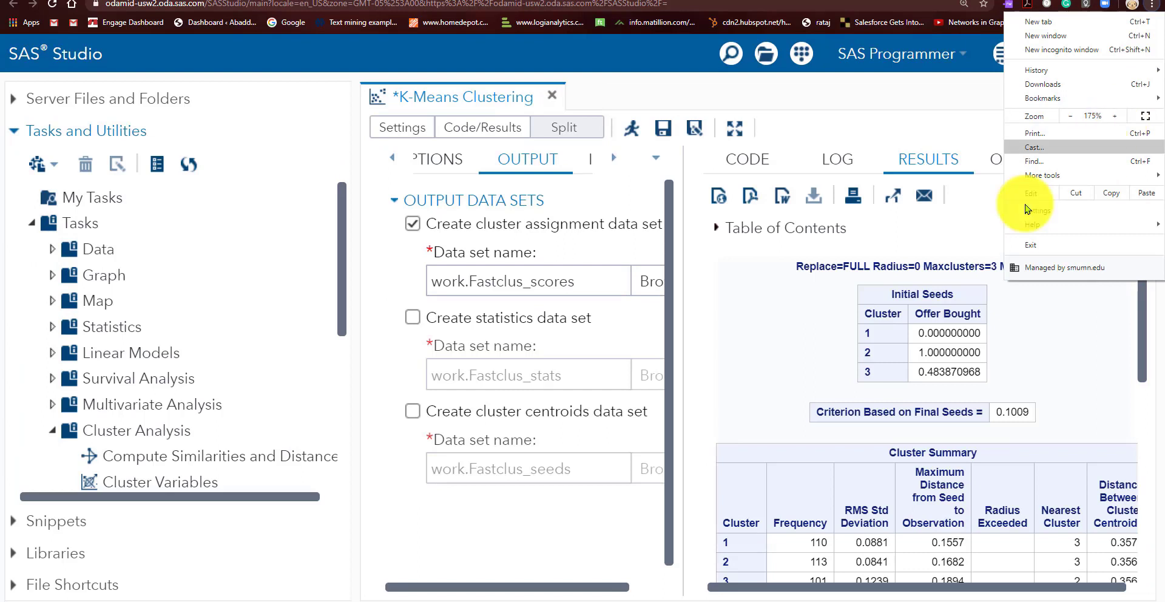
{"action": "left_click", "coordinate": [829, 591]}
{"action": "scroll", "coordinate": [1010, 376], "scroll_direction": "down", "scroll_amount": 2}
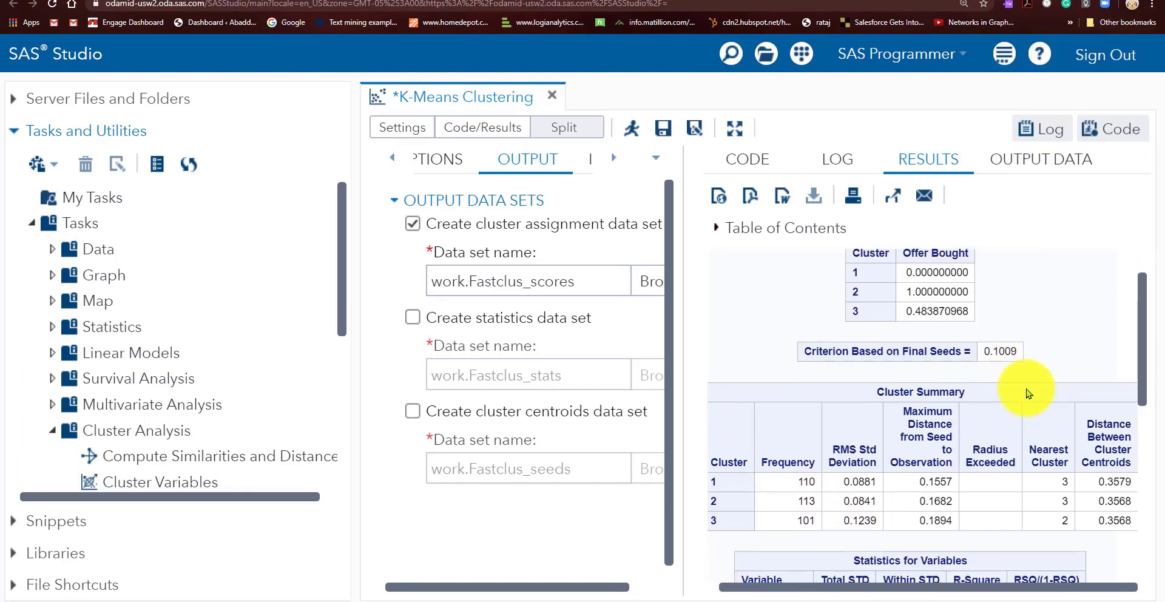
{"action": "scroll", "coordinate": [1005, 349], "scroll_direction": "down", "scroll_amount": 1}
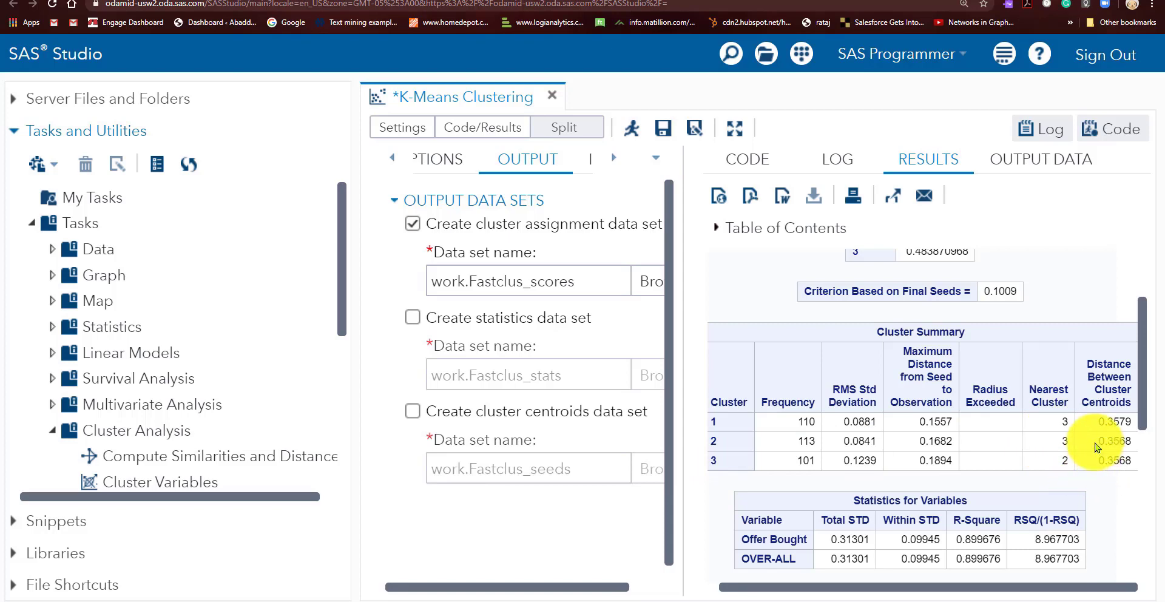
Examine the Cluster Summary's distances between centroids, maximum distances from seed to observation and frequencies for the three clusters
{"action": "left_click_drag", "start_coordinate": [1097, 465], "coordinate": [1133, 466]}
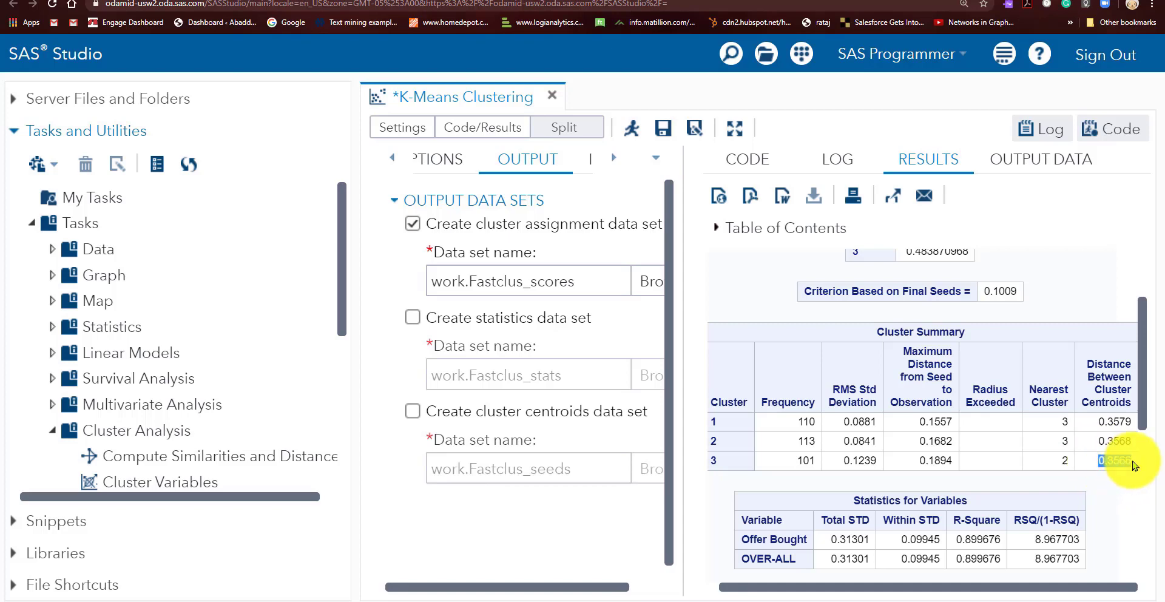
{"action": "left_click", "coordinate": [1130, 464]}
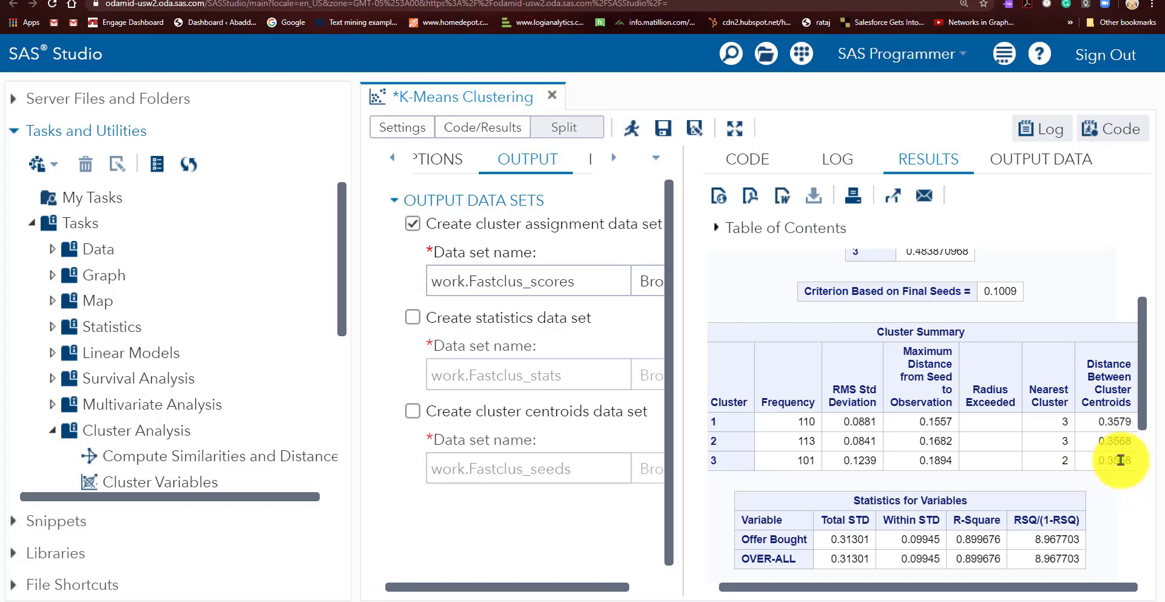
{"action": "left_click_drag", "start_coordinate": [1098, 441], "coordinate": [1129, 437]}
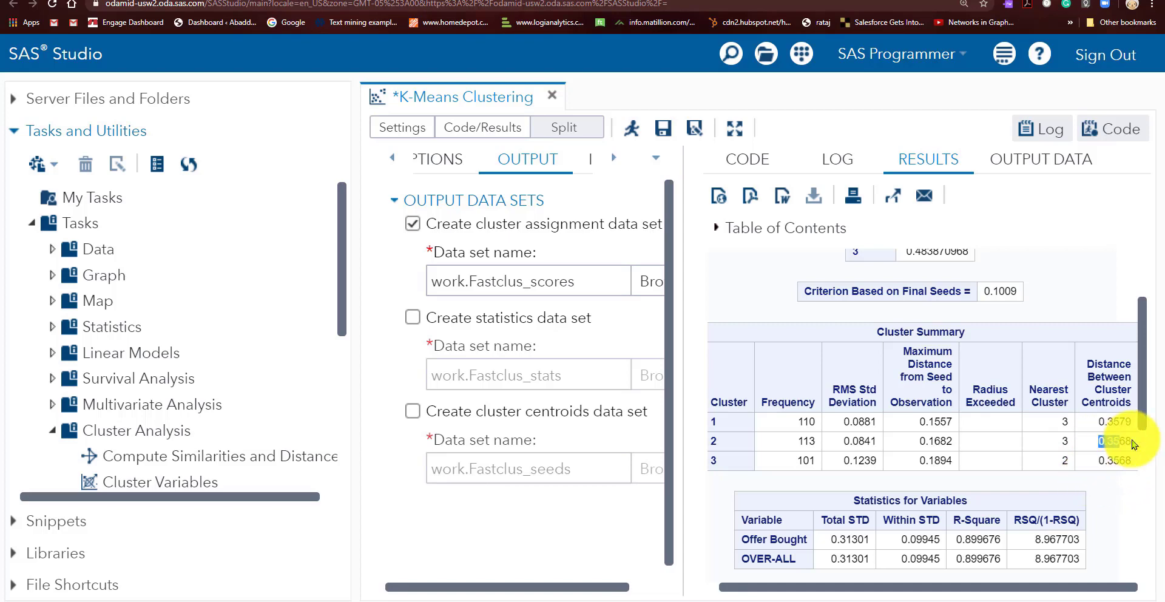
{"action": "left_click", "coordinate": [1110, 420]}
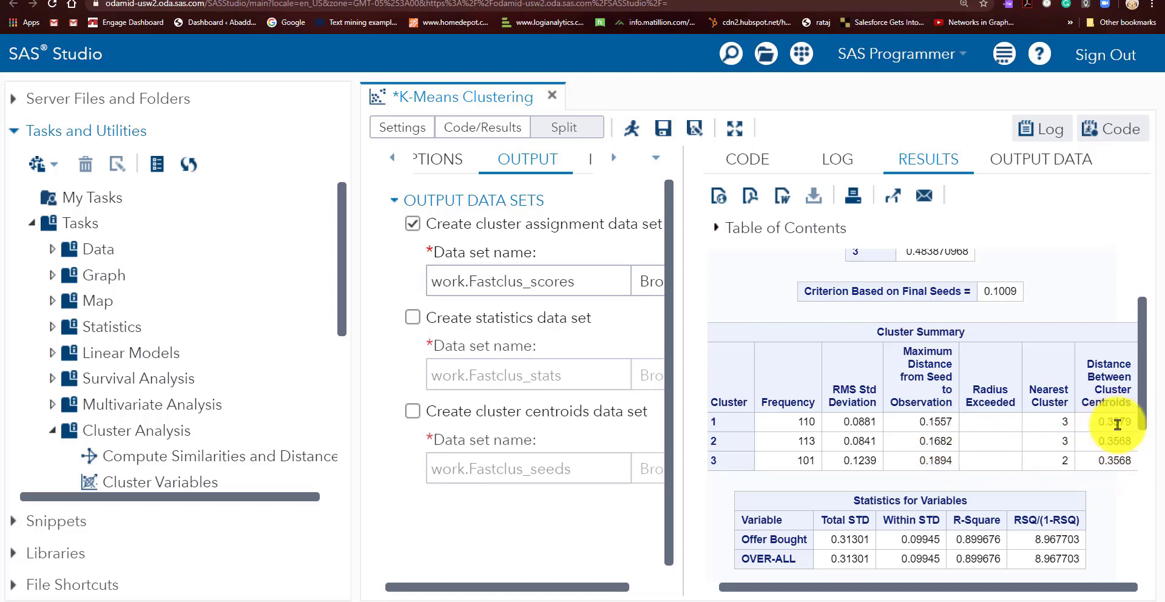
{"action": "double_click", "coordinate": [933, 464]}
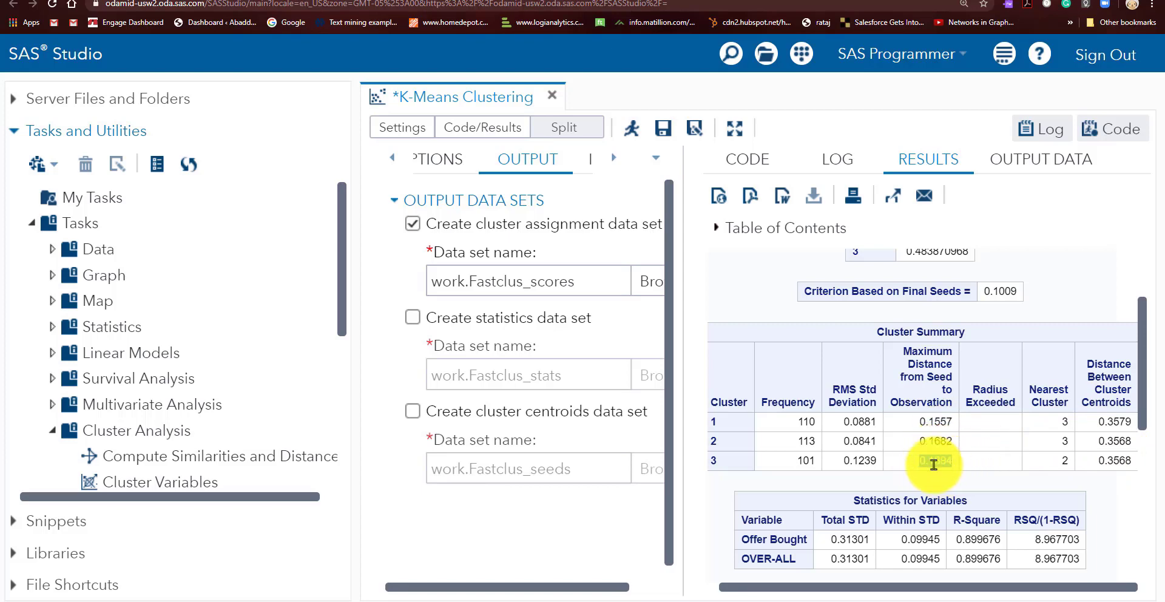
{"action": "left_click_drag", "start_coordinate": [929, 460], "coordinate": [959, 467]}
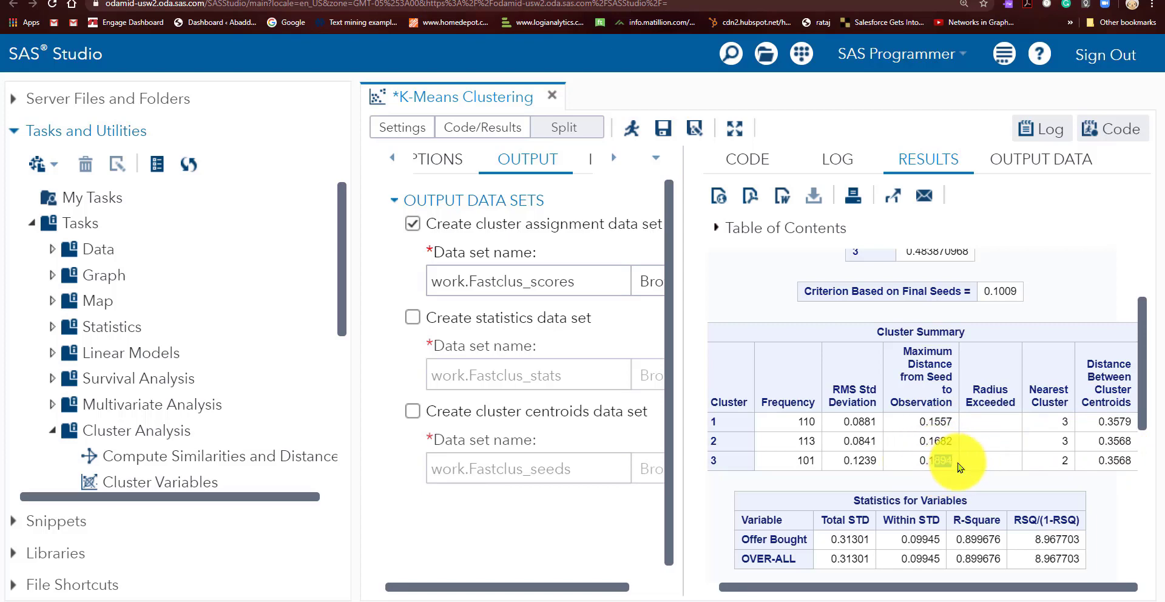
{"action": "left_click", "coordinate": [1103, 464]}
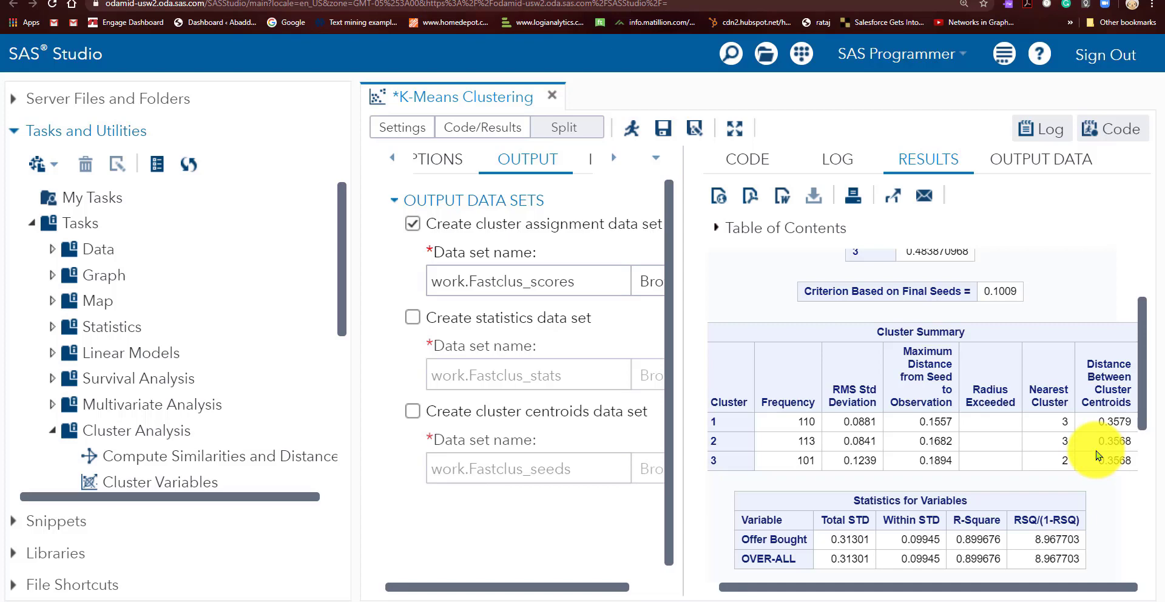
{"action": "double_click", "coordinate": [811, 443]}
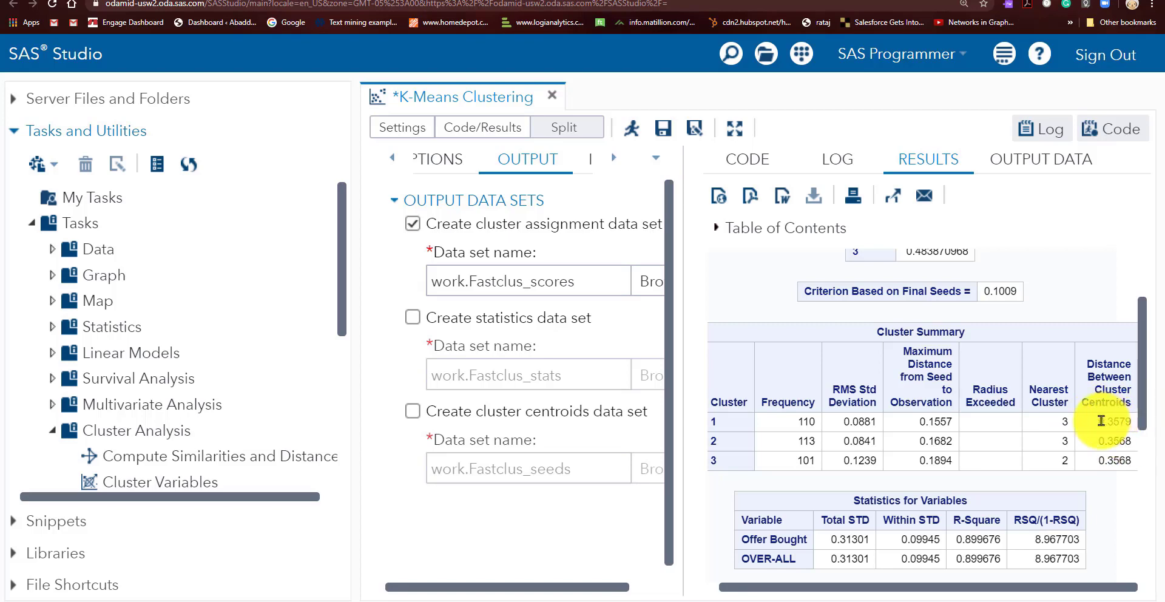
Compare the distances between cluster centroids for clusters 1 and 3 in the Cluster Summary table
{"action": "left_click_drag", "start_coordinate": [1099, 420], "coordinate": [1132, 423]}
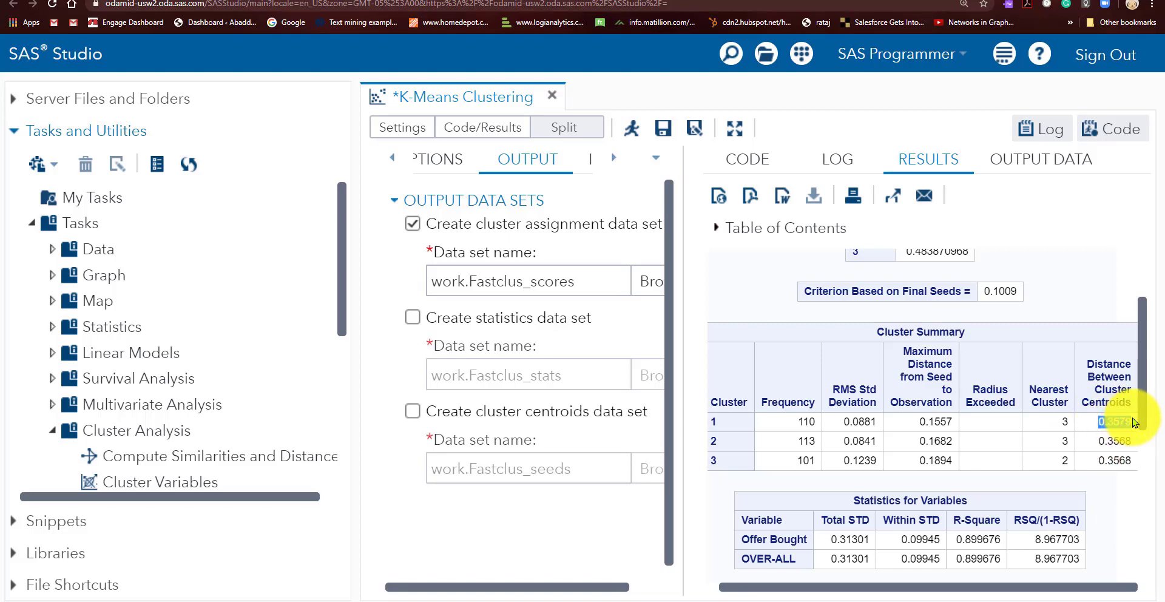
{"action": "left_click", "coordinate": [1113, 440]}
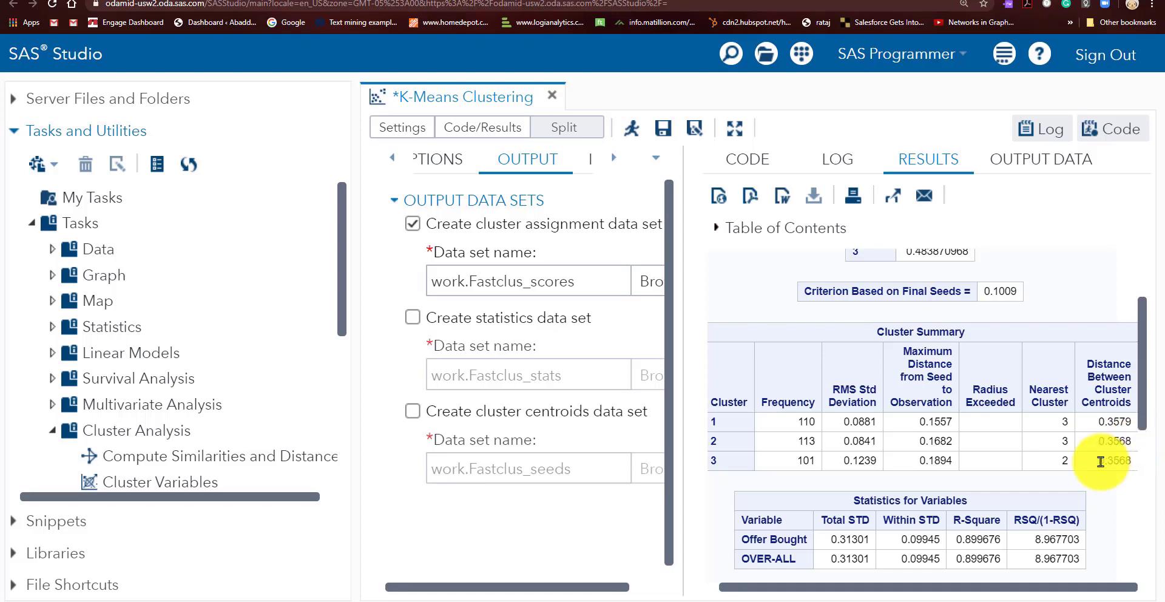
{"action": "left_click_drag", "start_coordinate": [1092, 462], "coordinate": [1138, 466]}
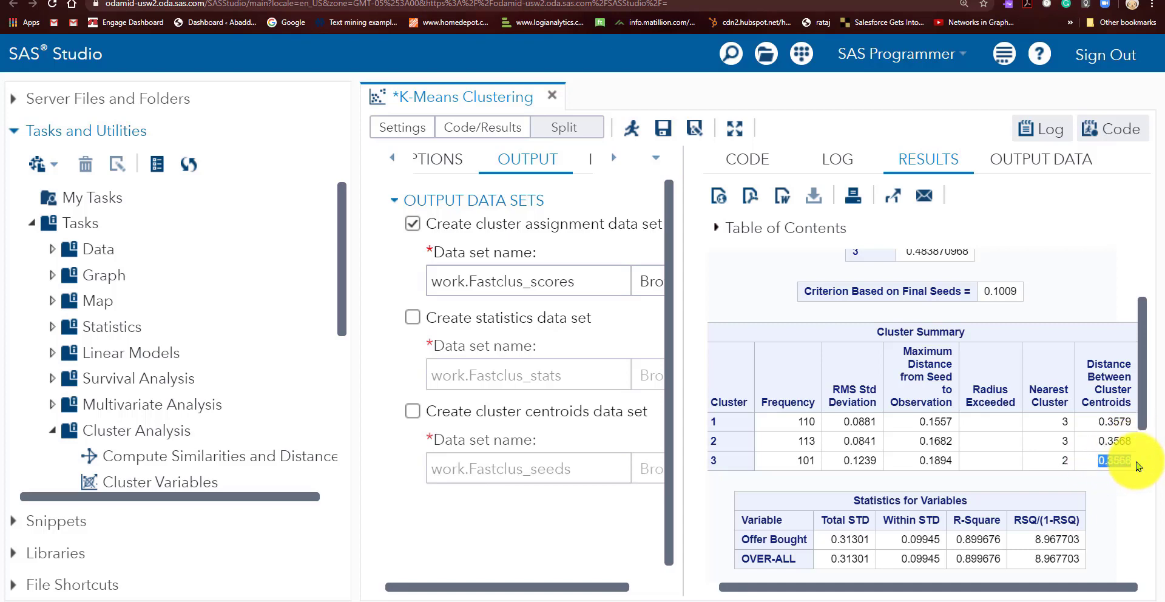
{"action": "left_click", "coordinate": [1135, 485]}
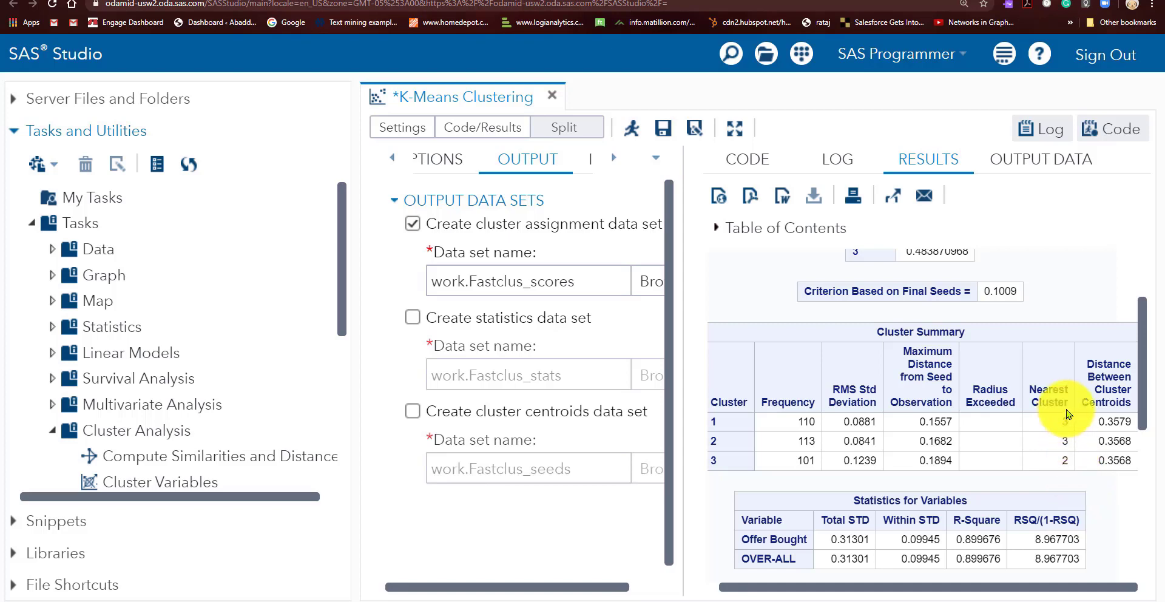
Examine the R-Square in Statistics for Variables, the Pseudo F and Cubic Clustering Criterion, and the cluster means and standard deviations
{"action": "scroll", "coordinate": [1057, 407], "scroll_direction": "down", "scroll_amount": 2}
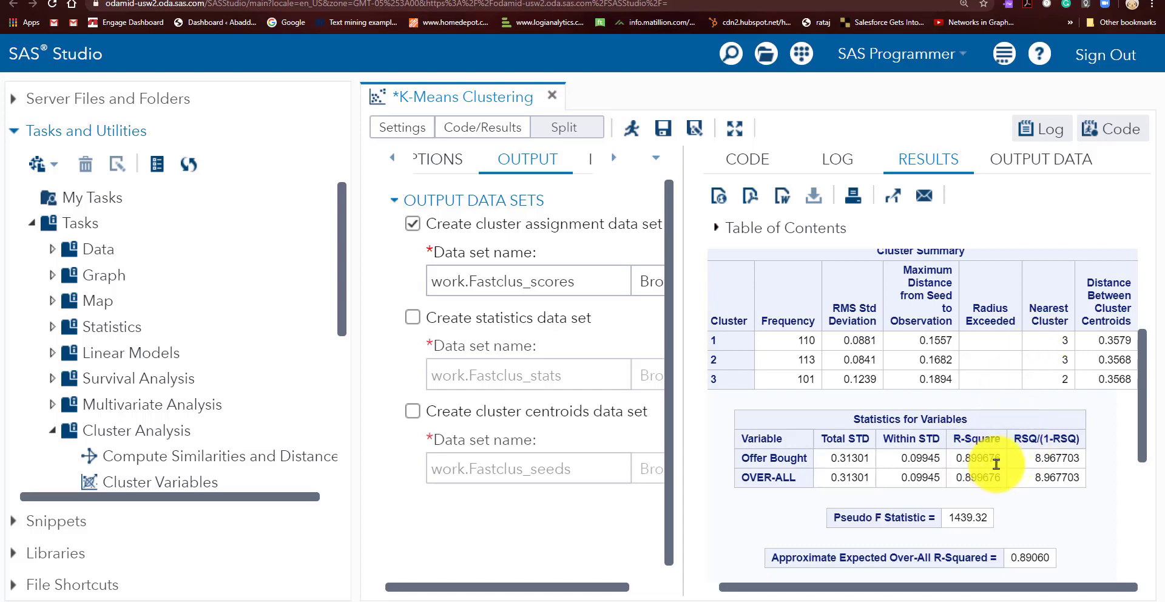
{"action": "left_click_drag", "start_coordinate": [956, 459], "coordinate": [990, 459]}
{"action": "left_click", "coordinate": [991, 459]}
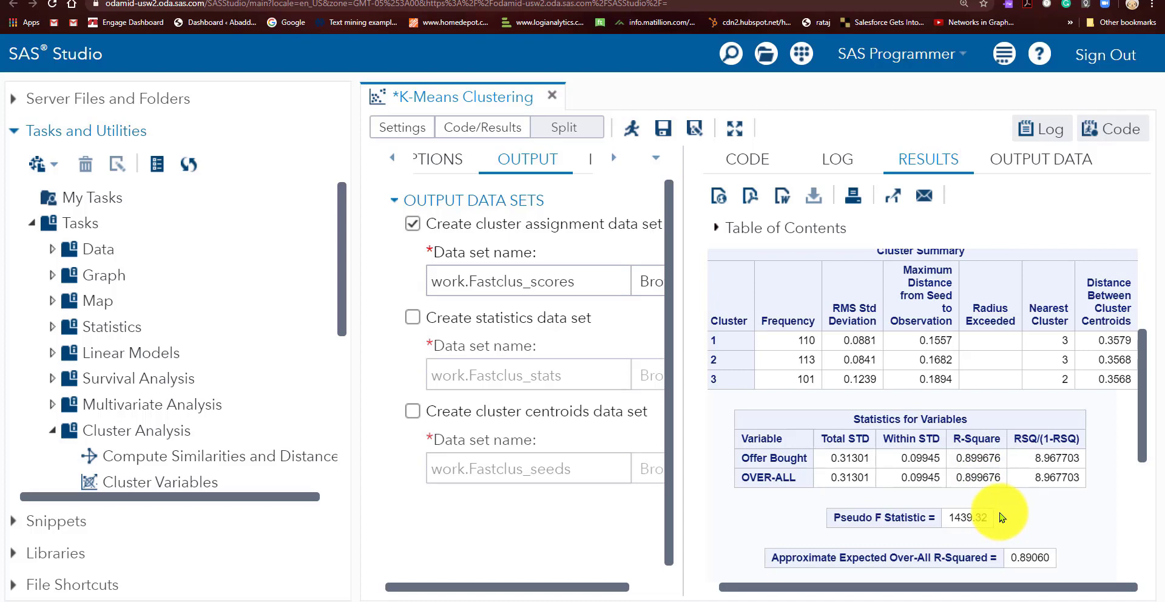
{"action": "scroll", "coordinate": [974, 443], "scroll_direction": "down", "scroll_amount": 2}
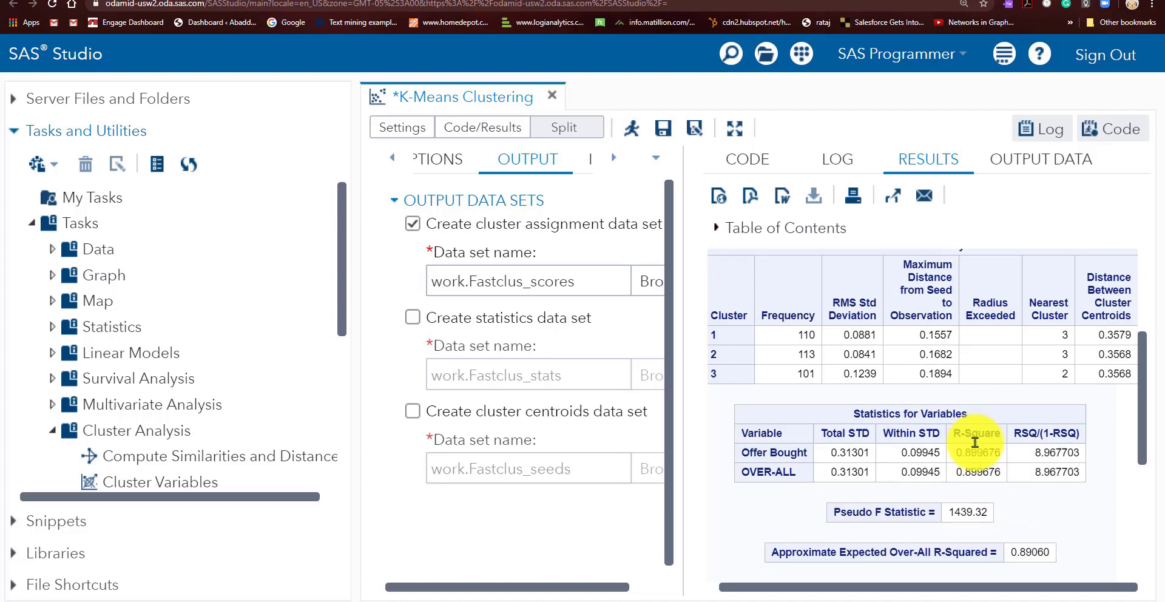
{"action": "scroll", "coordinate": [977, 441], "scroll_direction": "up", "scroll_amount": 3}
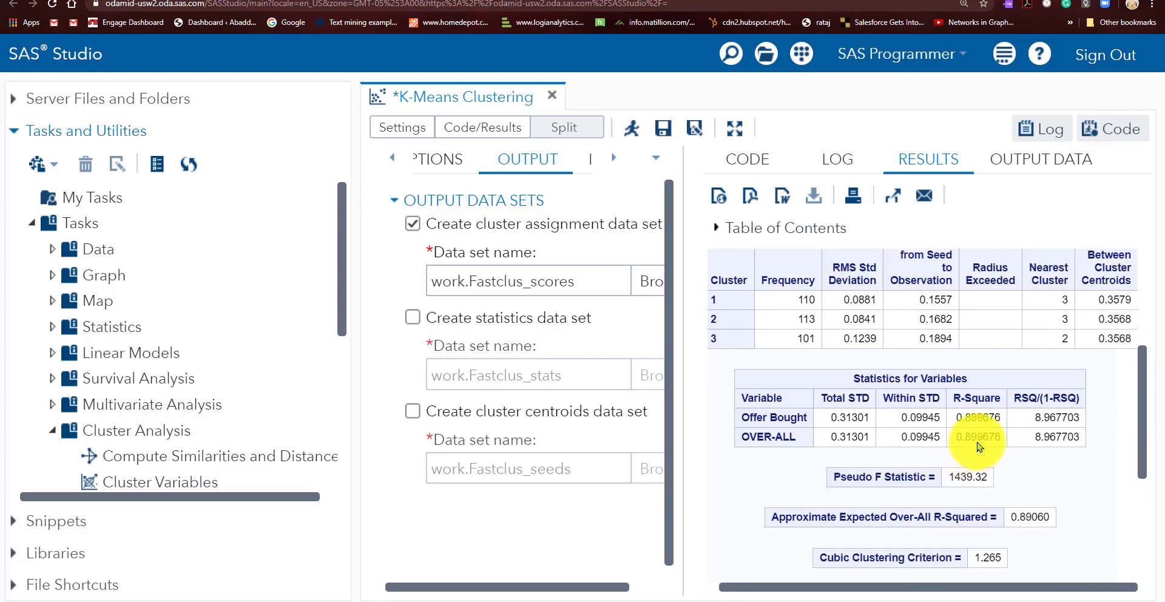
{"action": "scroll", "coordinate": [982, 442], "scroll_direction": "down", "scroll_amount": 5}
{"action": "scroll", "coordinate": [1021, 453], "scroll_direction": "down", "scroll_amount": 1}
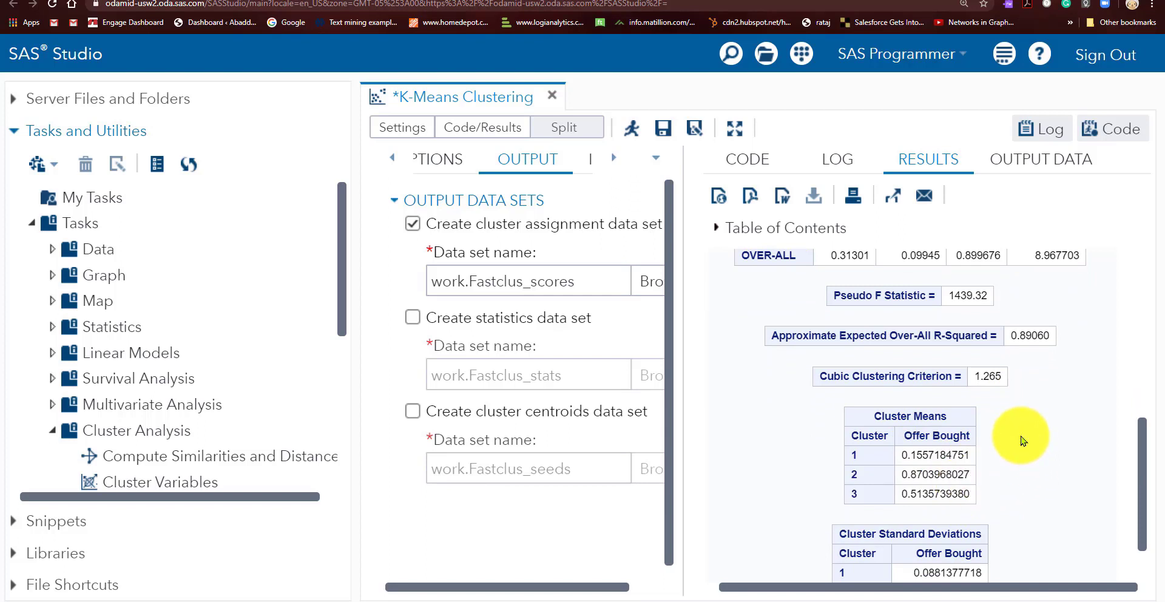
{"action": "scroll", "coordinate": [1022, 440], "scroll_direction": "down", "scroll_amount": 2}
{"action": "left_click_drag", "start_coordinate": [914, 497], "coordinate": [974, 531]}
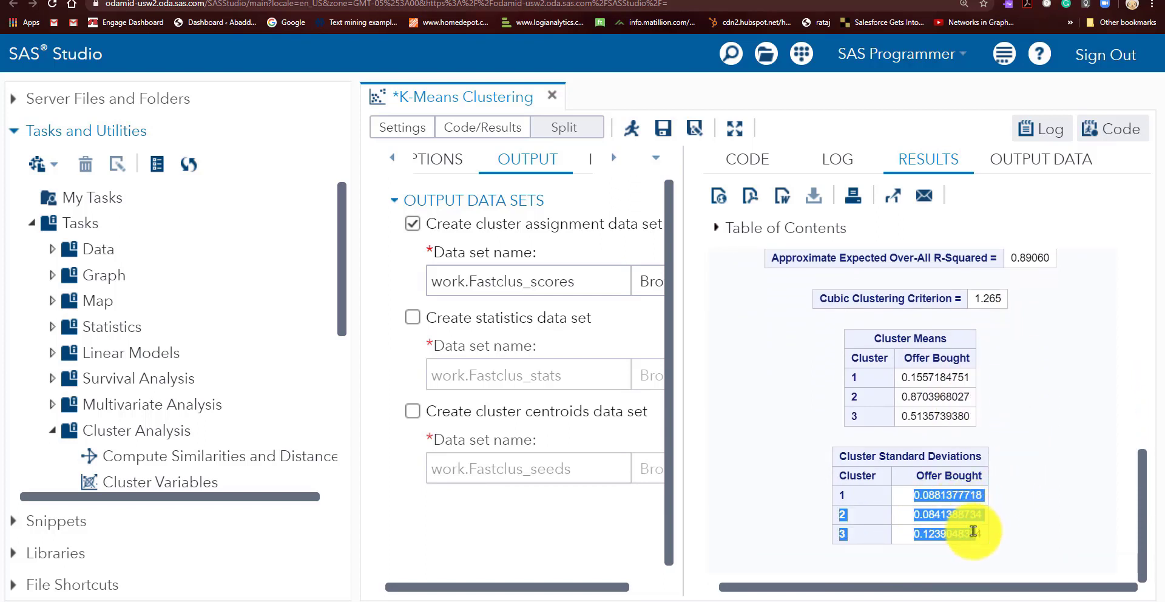
{"action": "left_click", "coordinate": [1055, 499]}
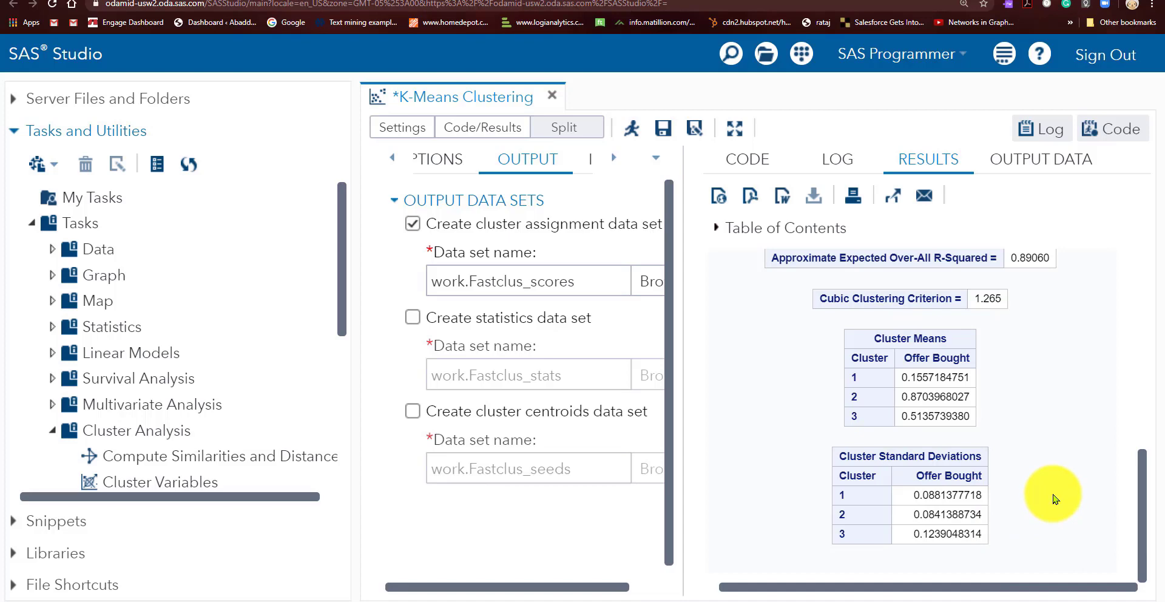
Download the K-Means clustering results in Word format
{"action": "scroll", "coordinate": [1039, 447], "scroll_direction": "up", "scroll_amount": 5}
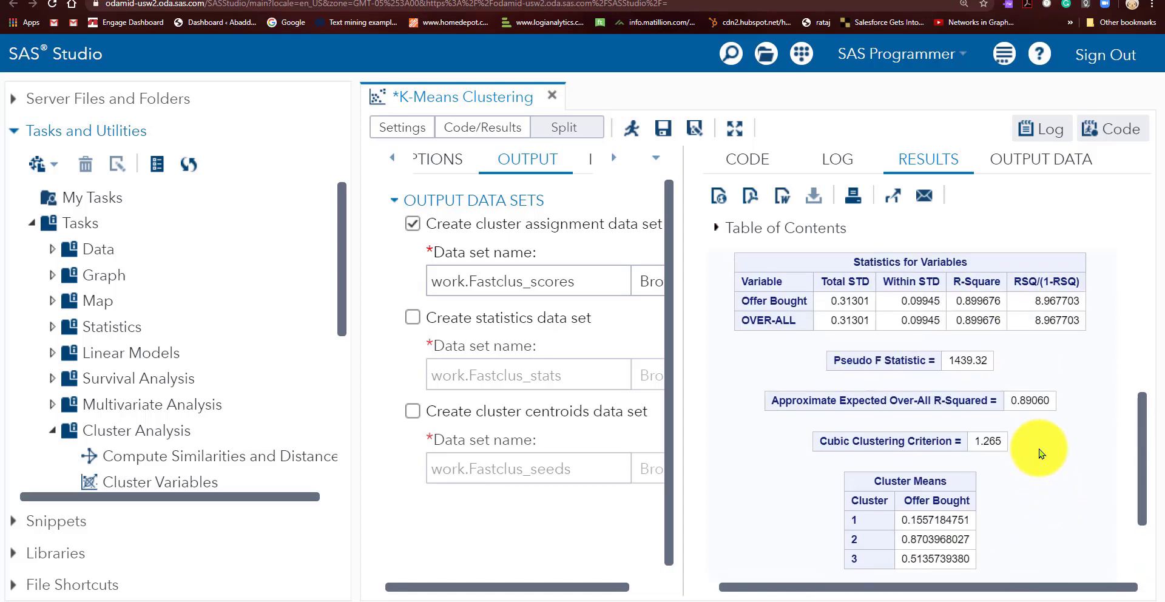
{"action": "scroll", "coordinate": [1041, 445], "scroll_direction": "up", "scroll_amount": 4}
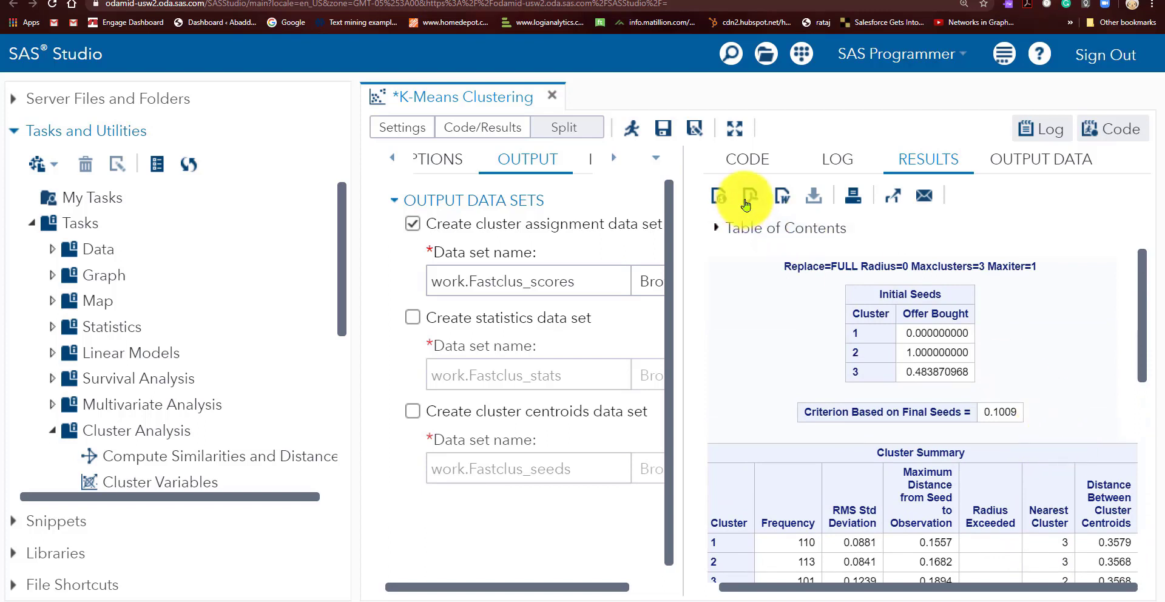
{"action": "left_click", "coordinate": [782, 196]}
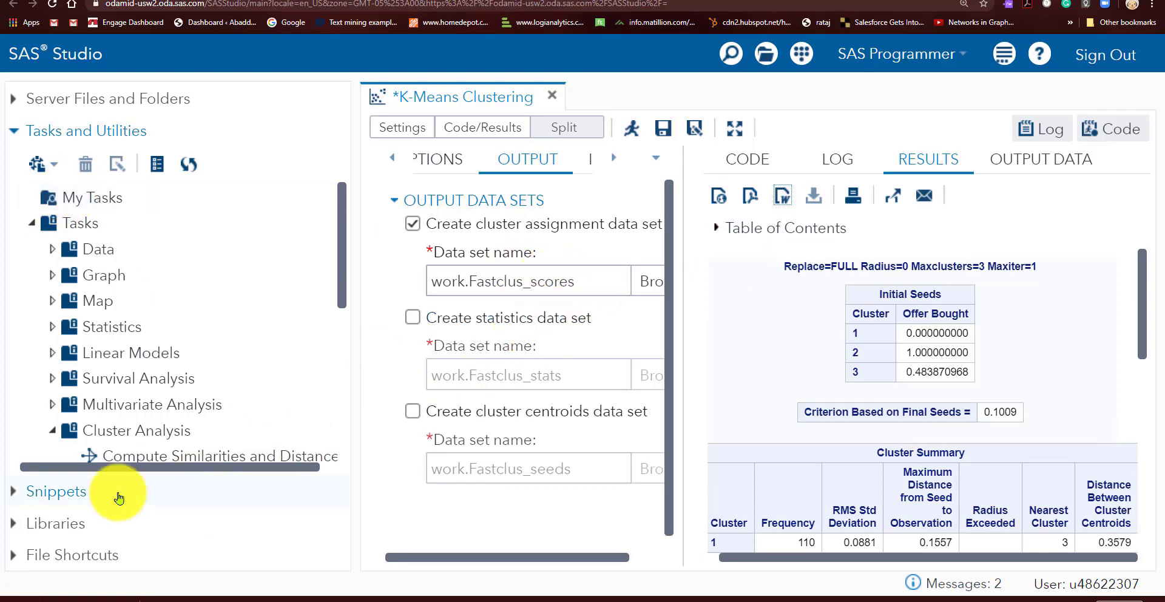
Export the FASTCLUS_SCORES table from the WORK library to Files (Home) as the CSV file FASTCLUS_SCORES
{"action": "left_click", "coordinate": [54, 526]}
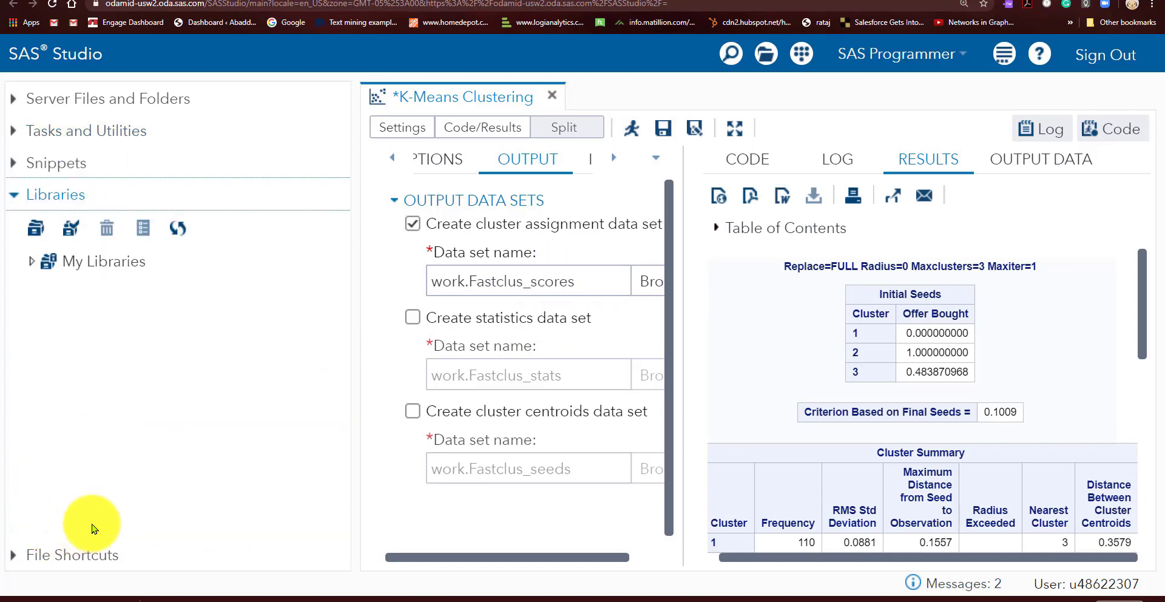
{"action": "left_click", "coordinate": [31, 262]}
{"action": "left_click", "coordinate": [51, 499]}
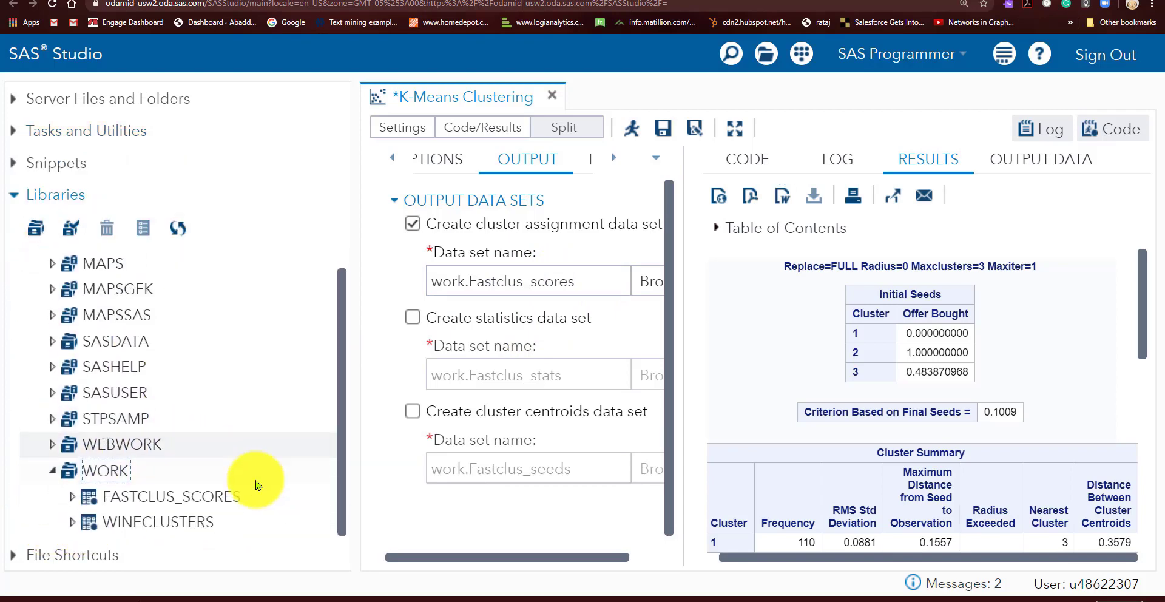
{"action": "right_click", "coordinate": [197, 499]}
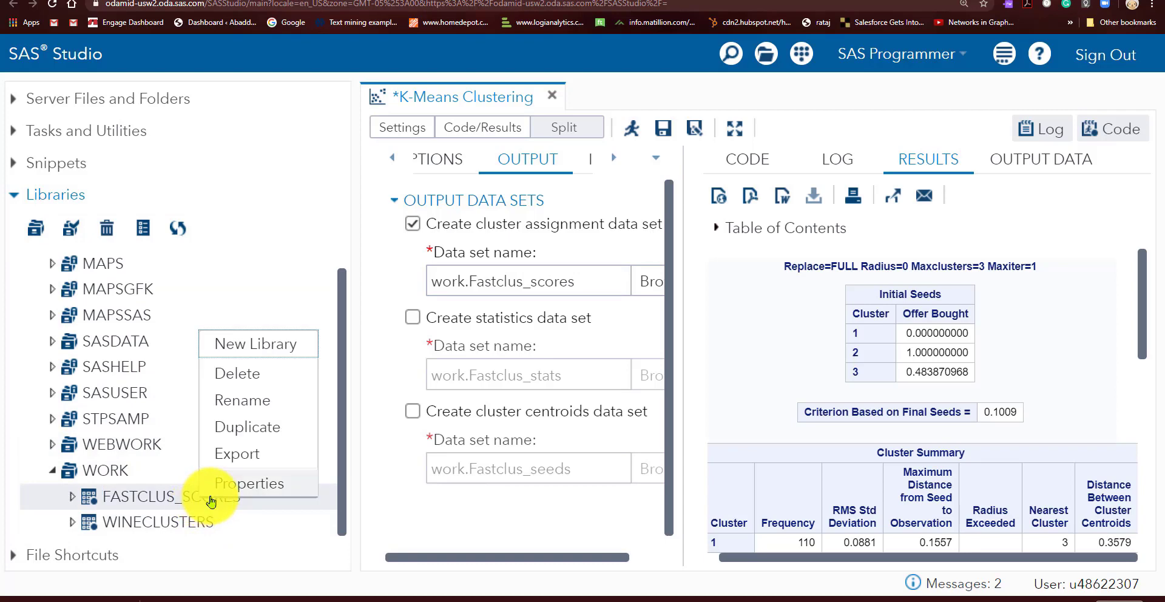
{"action": "left_click", "coordinate": [237, 465]}
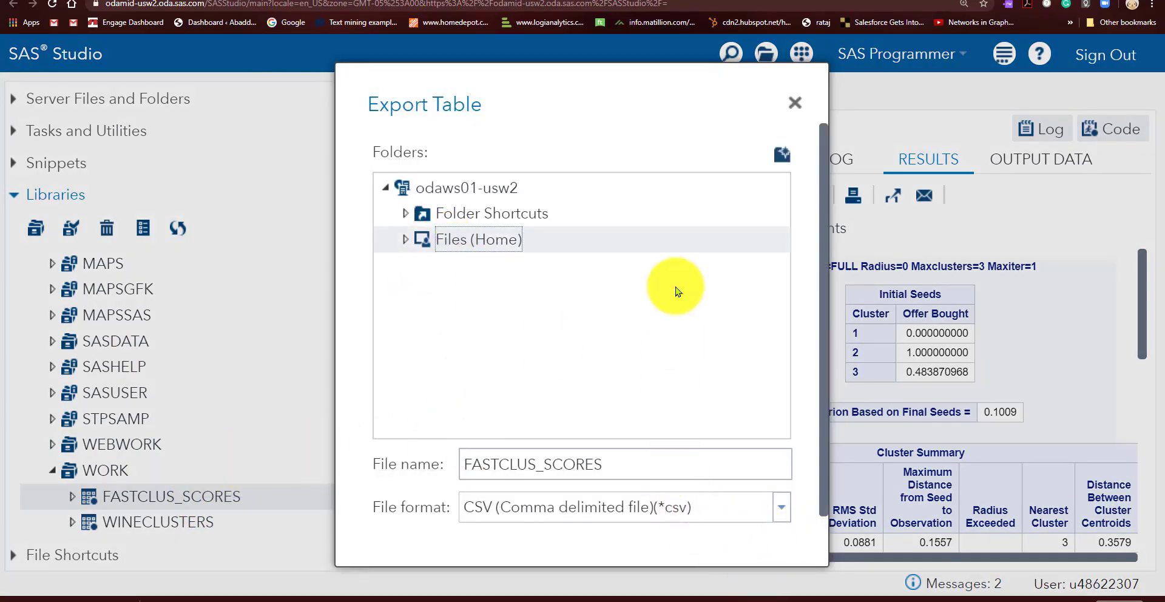
{"action": "scroll", "coordinate": [698, 352], "scroll_direction": "down", "scroll_amount": 1}
{"action": "left_click", "coordinate": [690, 526]}
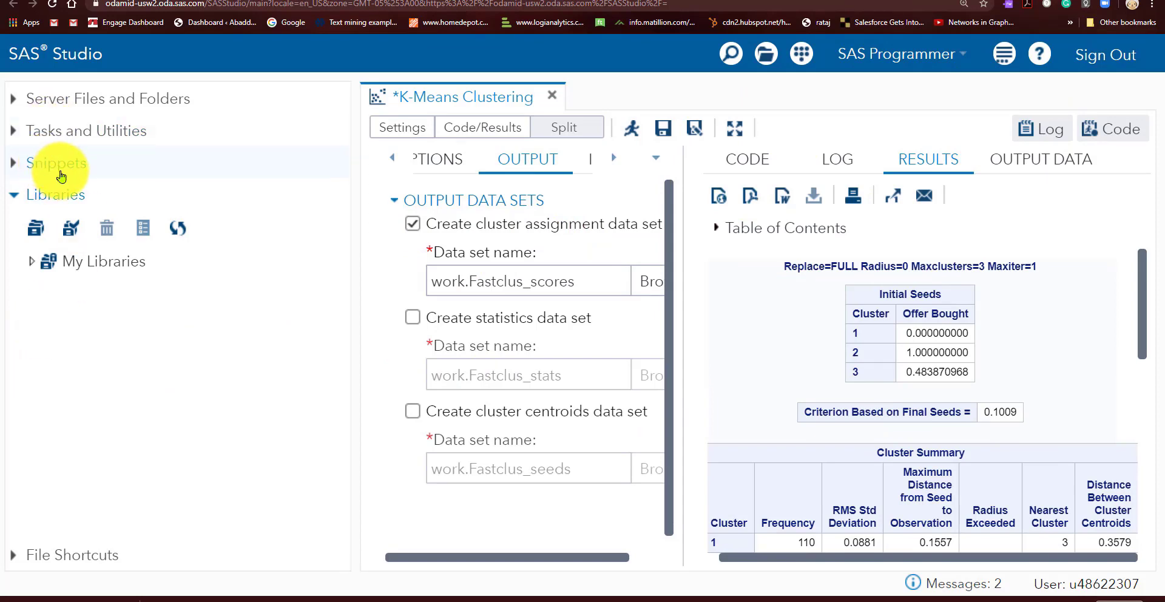
Download FASTCLUS_SCORES.csv from Files (Home) on the server
{"action": "left_click", "coordinate": [55, 98]}
{"action": "right_click", "coordinate": [168, 381]}
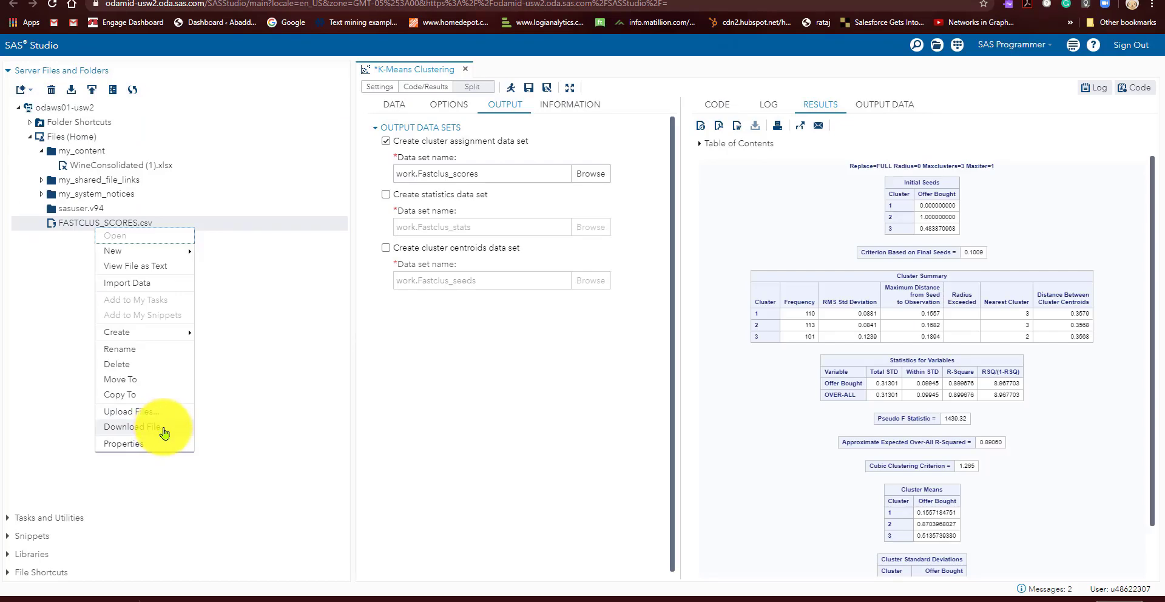
{"action": "left_click", "coordinate": [164, 432]}
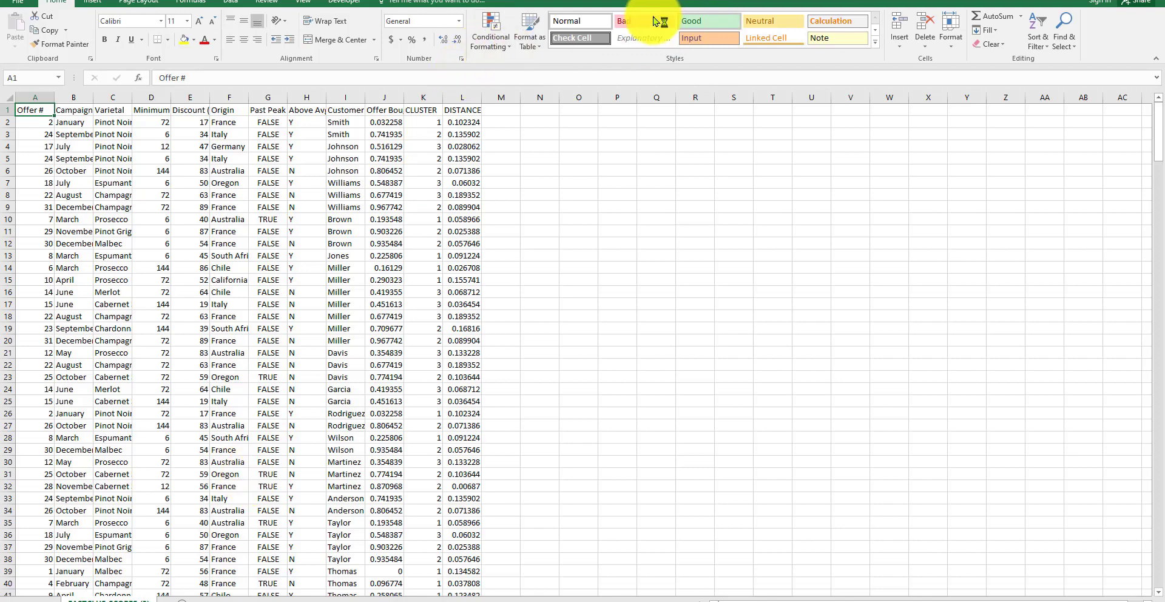
In Excel, fit the width of all columns in the downloaded scores sheet to their contents
{"action": "left_click", "coordinate": [10, 97]}
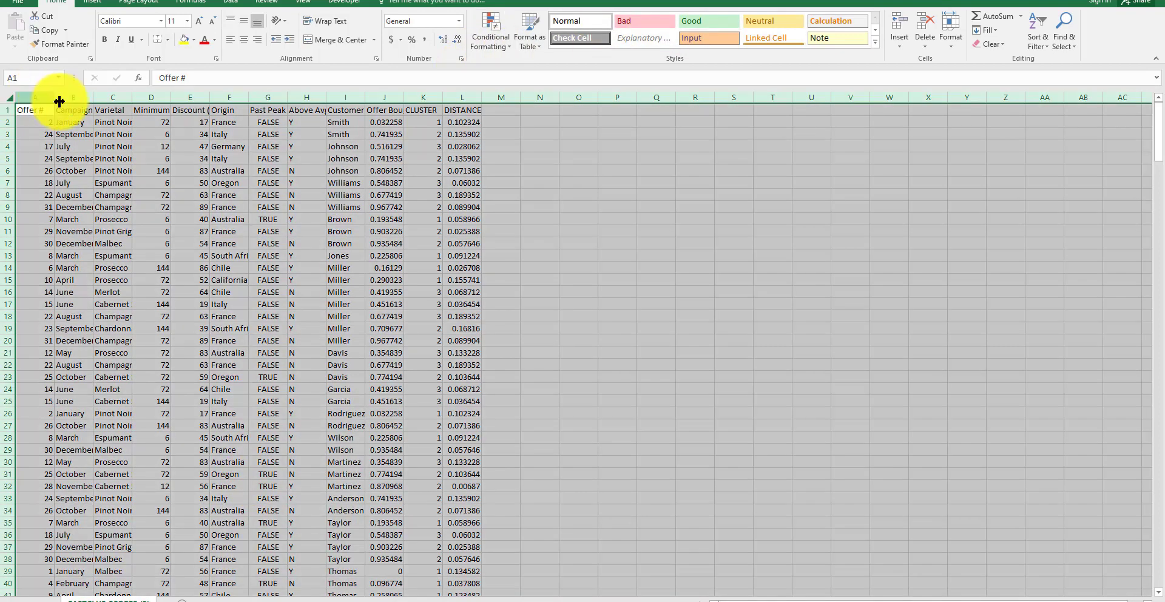
{"action": "double_click", "coordinate": [55, 98]}
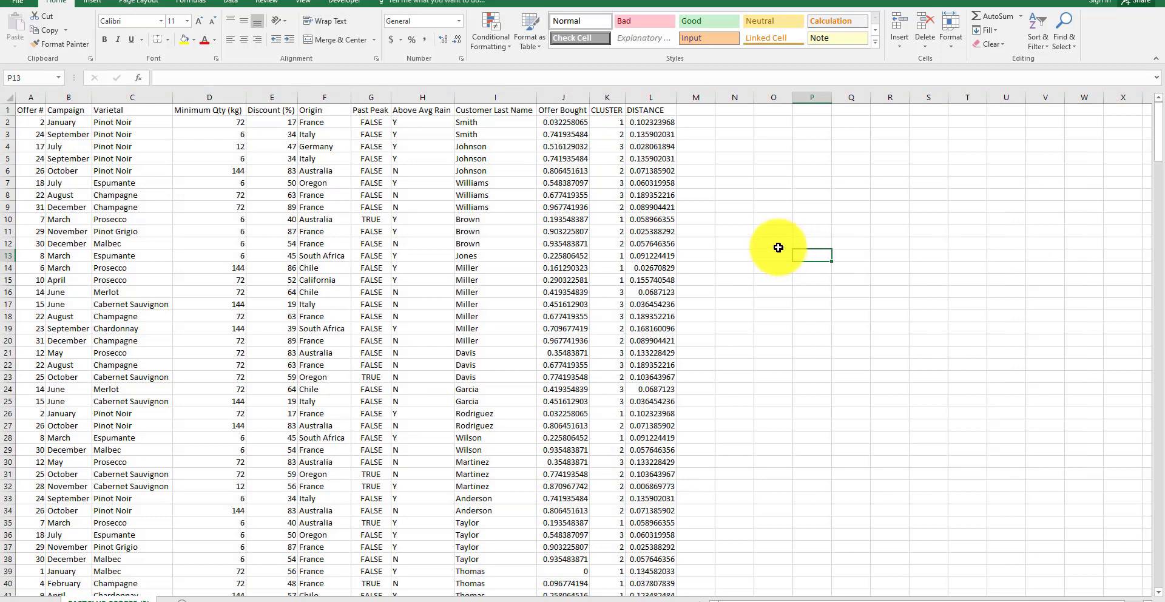
Examine the original columns from Offer # through Customer Last Name and compare them with the Offer Bought column
{"action": "left_click_drag", "start_coordinate": [27, 97], "coordinate": [492, 93]}
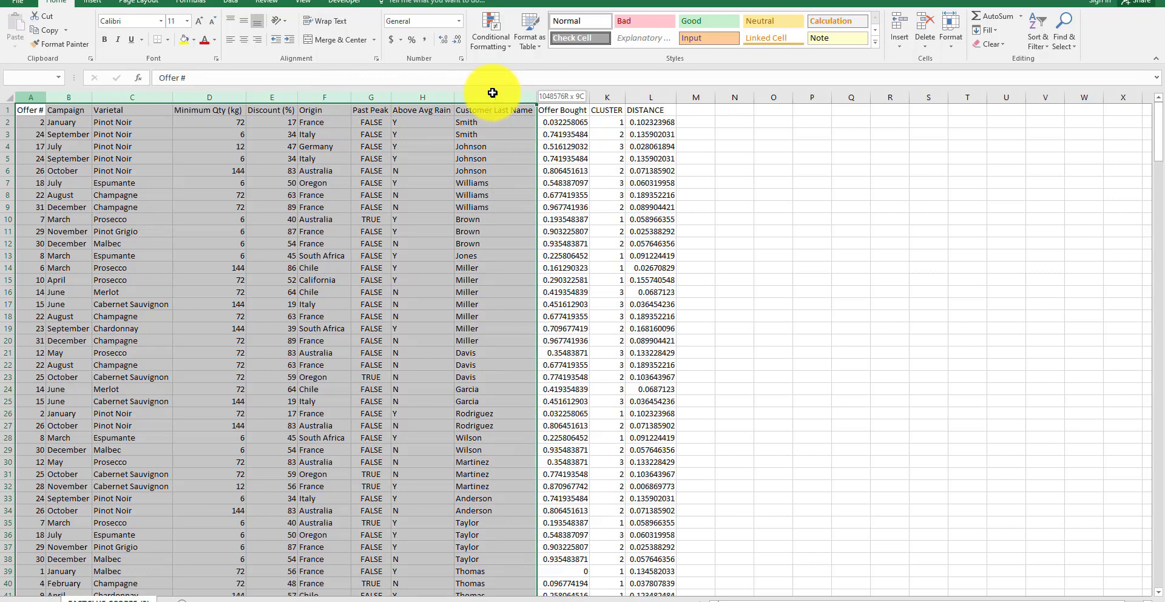
{"action": "left_click_drag", "start_coordinate": [492, 89], "coordinate": [533, 96]}
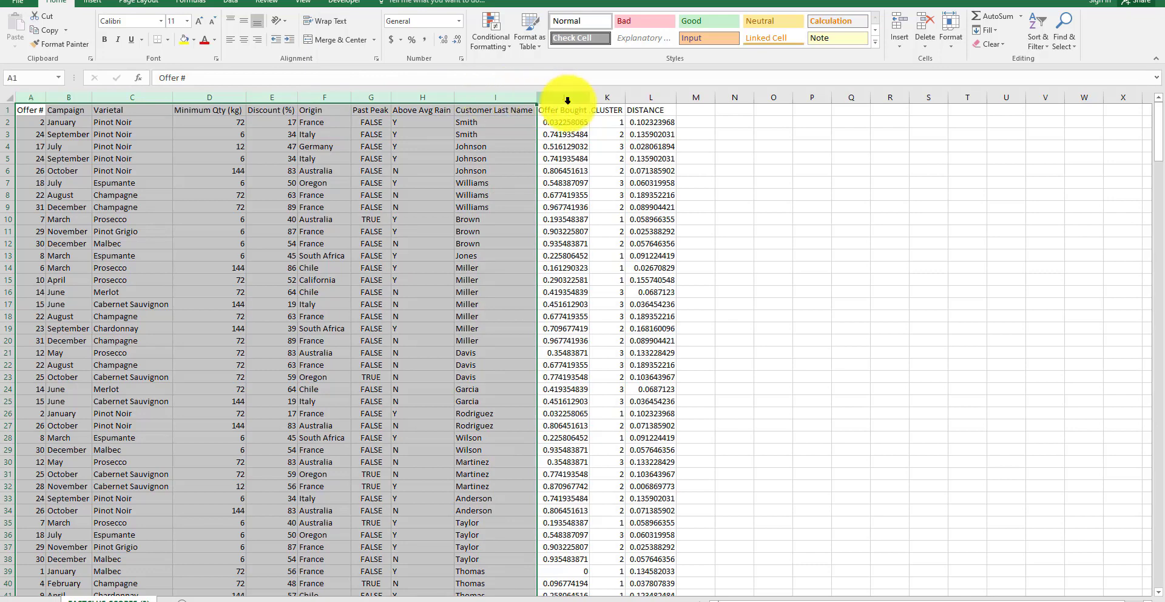
{"action": "left_click", "coordinate": [691, 157]}
{"action": "left_click", "coordinate": [573, 97]}
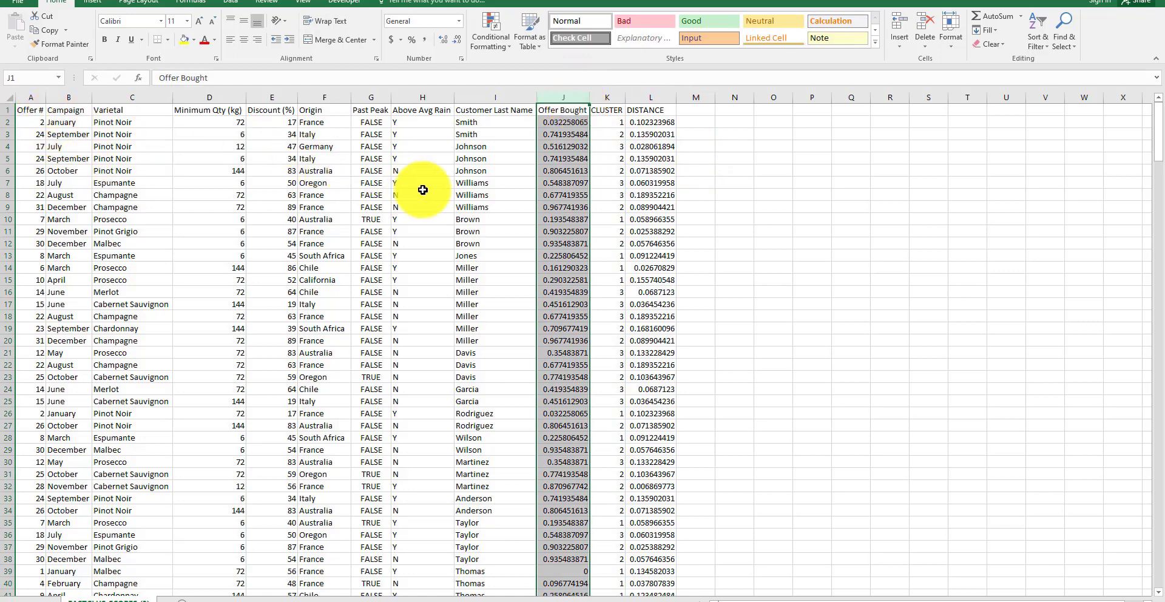
{"action": "left_click", "coordinate": [467, 186]}
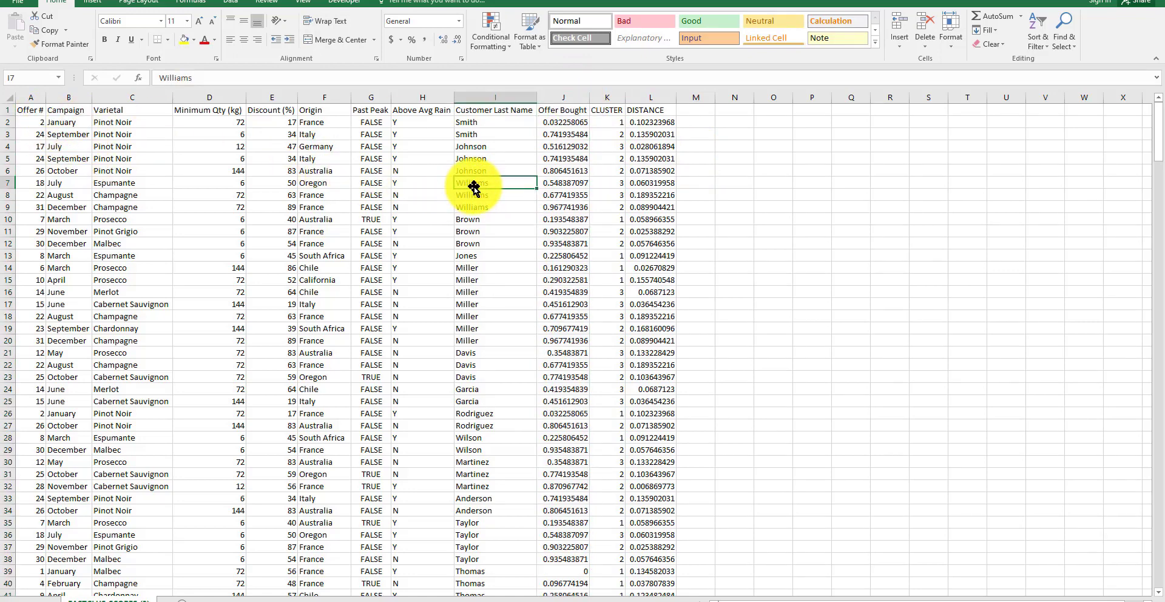
{"action": "left_click", "coordinate": [563, 97]}
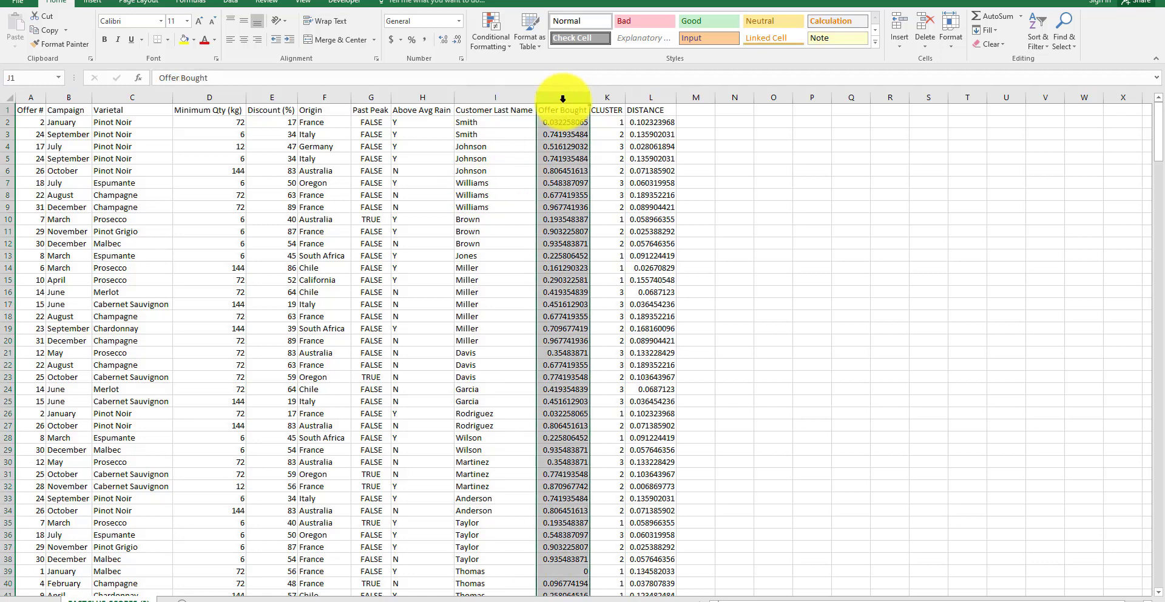
{"action": "left_click", "coordinate": [24, 97]}
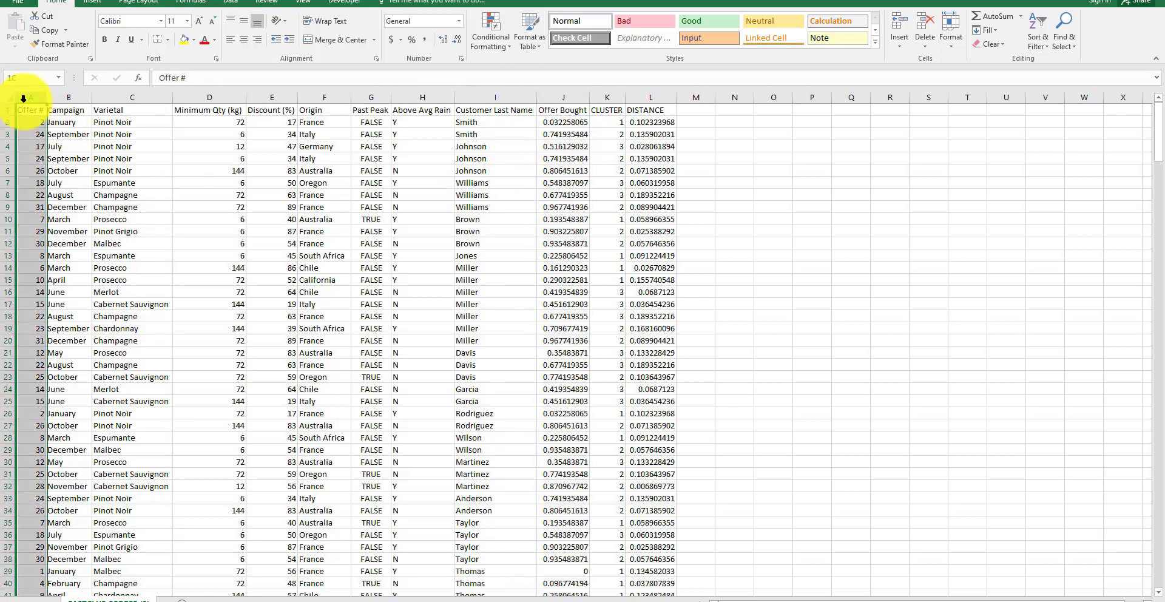
{"action": "left_click", "coordinate": [423, 97]}
{"action": "left_click", "coordinate": [563, 98]}
Try entering offer numbers such as 2 and 24 in the Offer Bought cells from J2 down, and undo the entries
{"action": "left_click", "coordinate": [563, 122]}
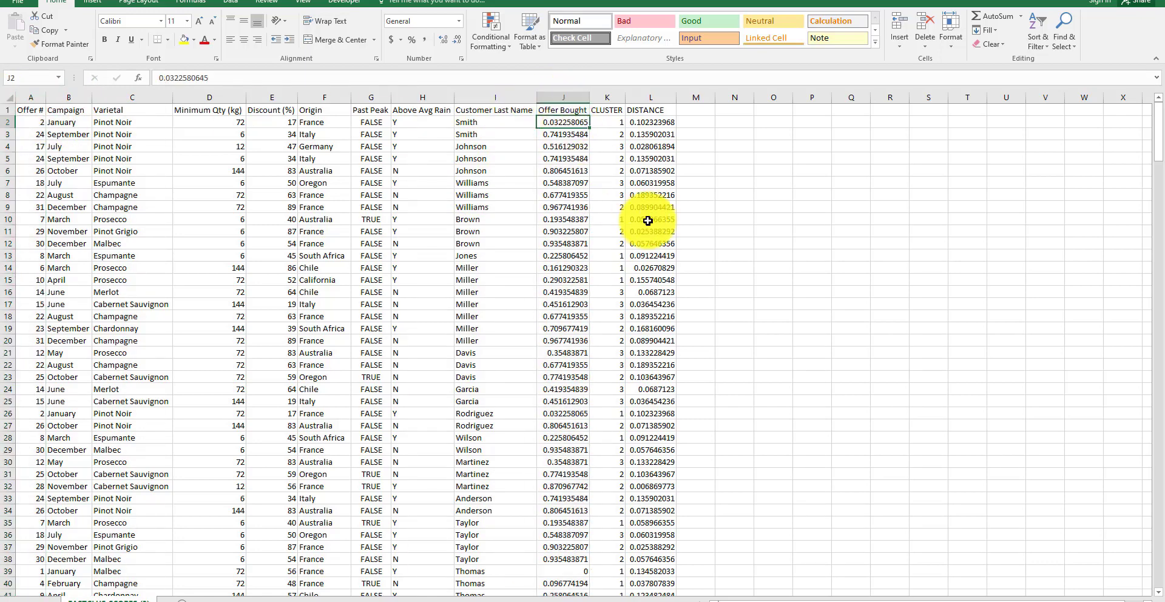
{"action": "type", "text": "2"}
{"action": "key", "text": "Return"}
{"action": "type", "text": "24"}
{"action": "key", "text": "Return"}
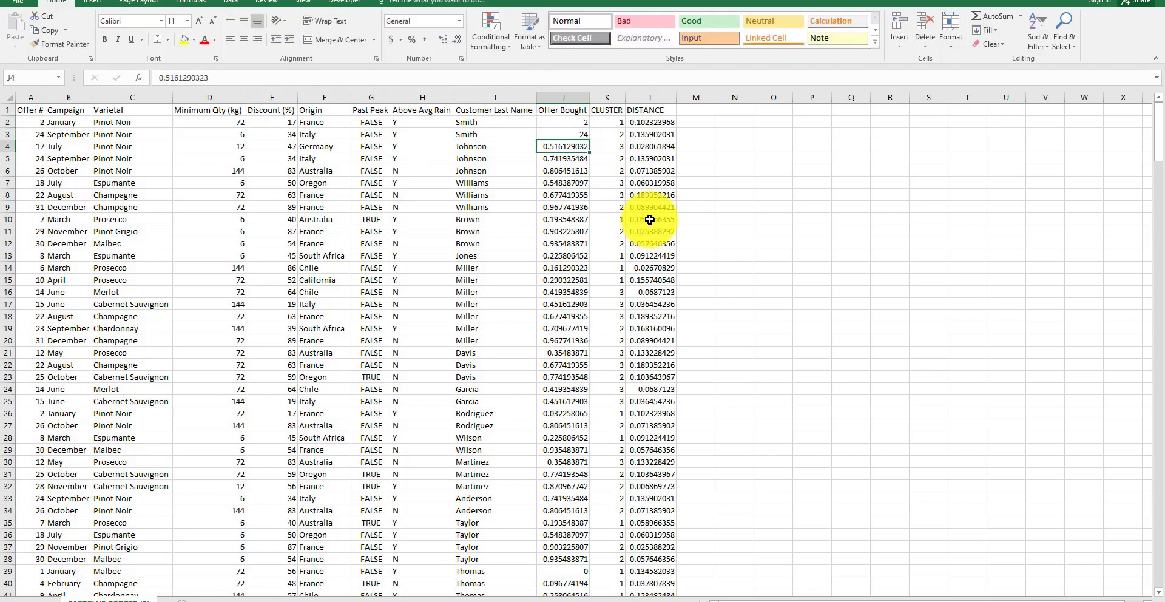
{"action": "type", "text": "1"}
{"action": "key", "text": "Return"}
{"action": "key", "text": "ctrl+z"}
{"action": "key", "text": "ctrl+z"}
{"action": "key", "text": "ctrl+z"}
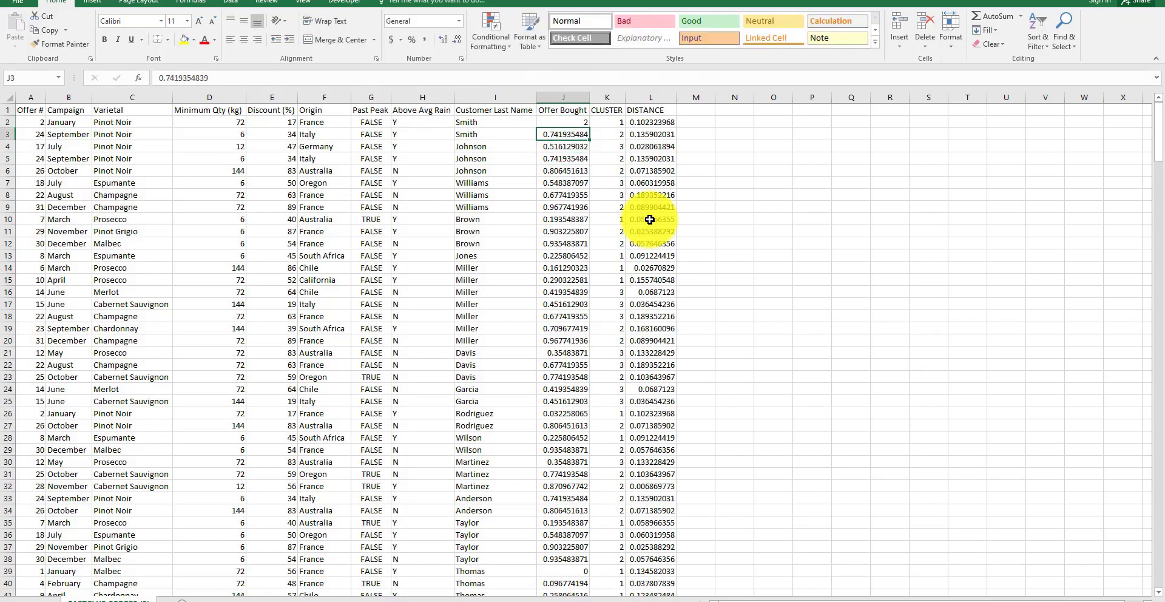
{"action": "left_click", "coordinate": [735, 219]}
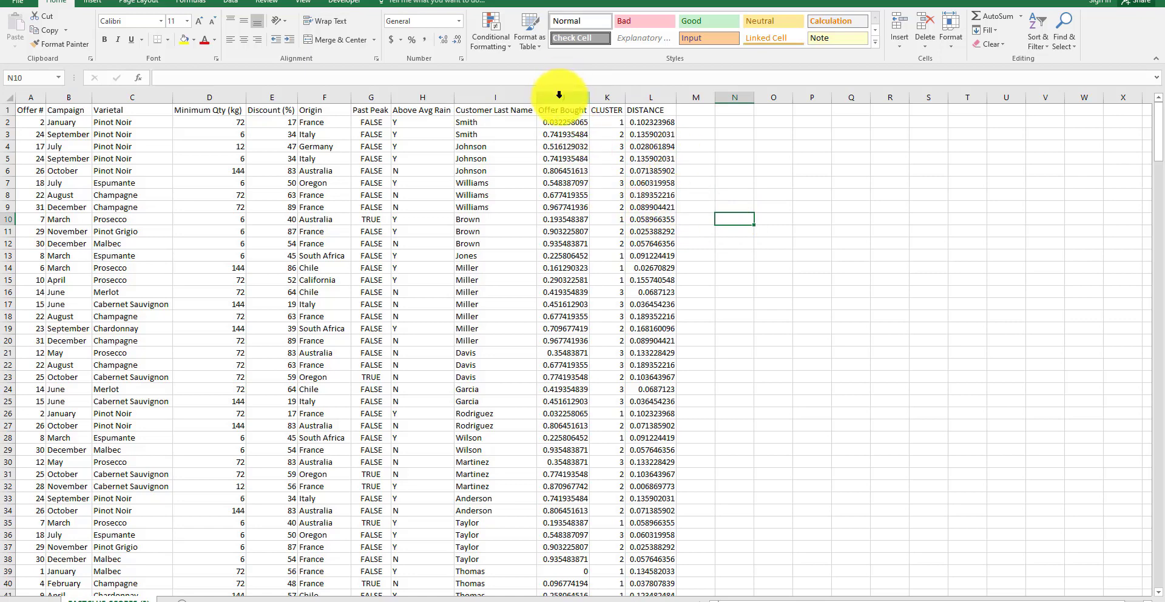
Examine the Offer Bought, CLUSTER and DISTANCE columns in the scores sheet
{"action": "left_click", "coordinate": [559, 96]}
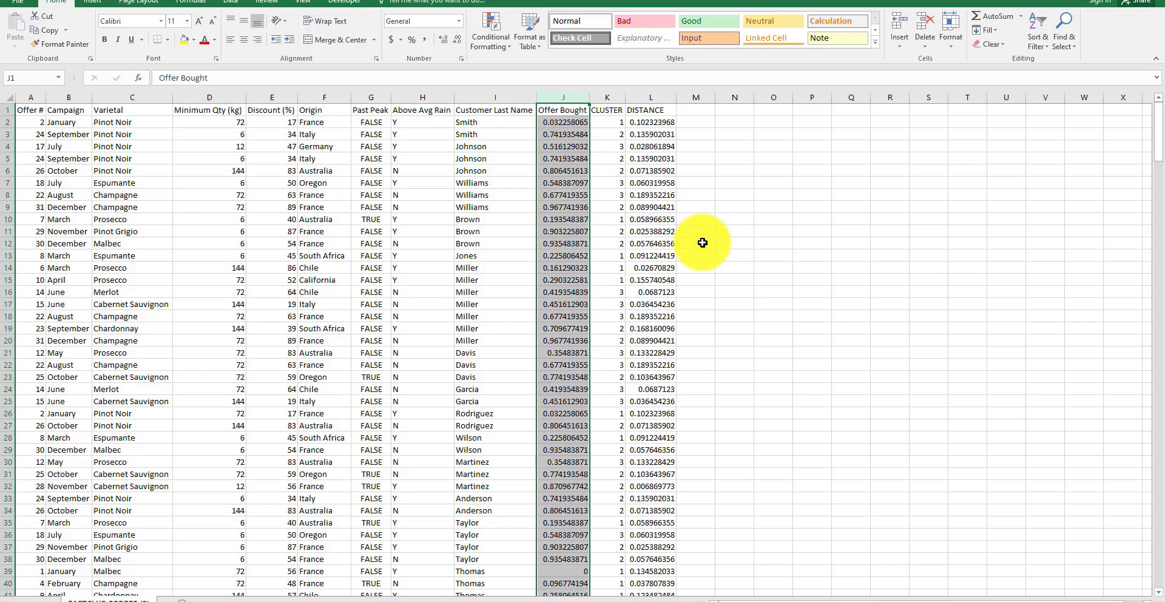
{"action": "left_click", "coordinate": [617, 98]}
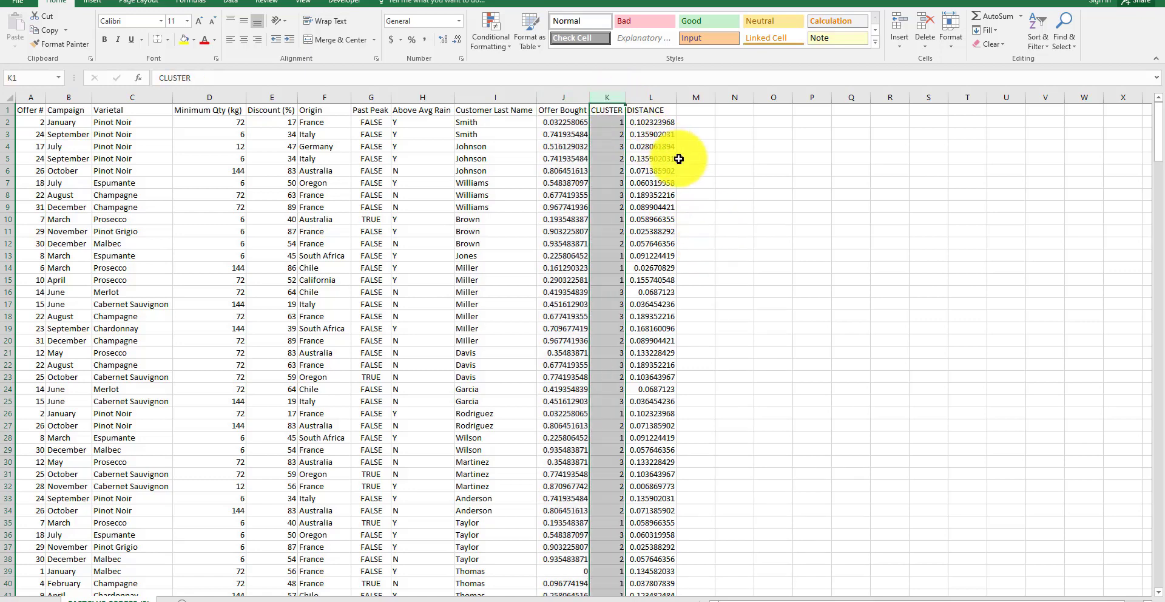
{"action": "left_click", "coordinate": [649, 98]}
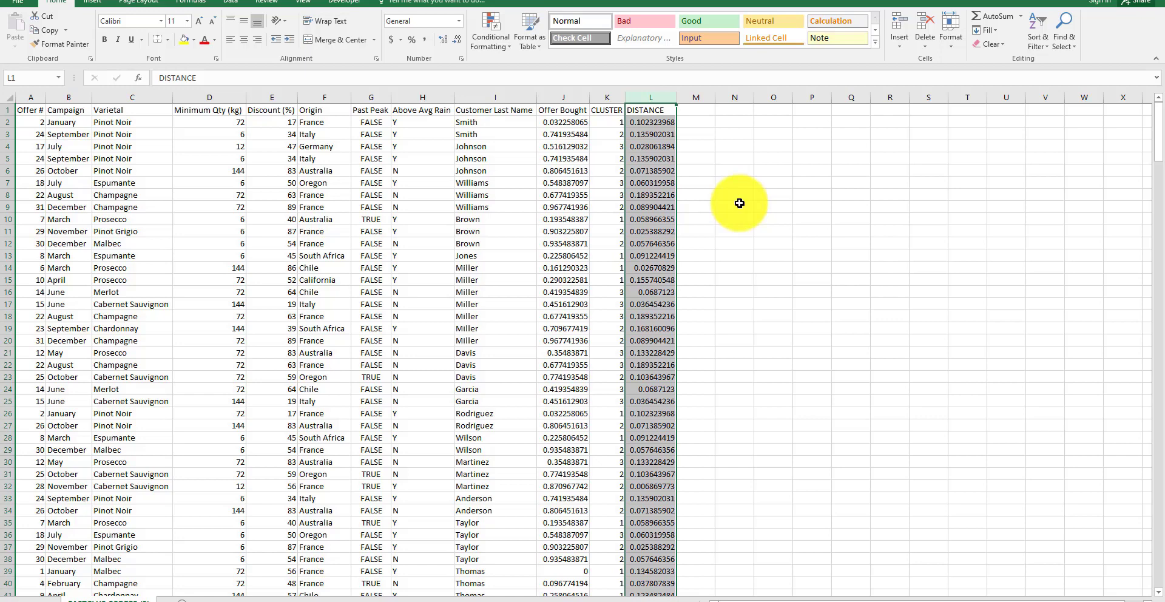
{"action": "scroll", "coordinate": [739, 203], "scroll_direction": "down", "scroll_amount": 1}
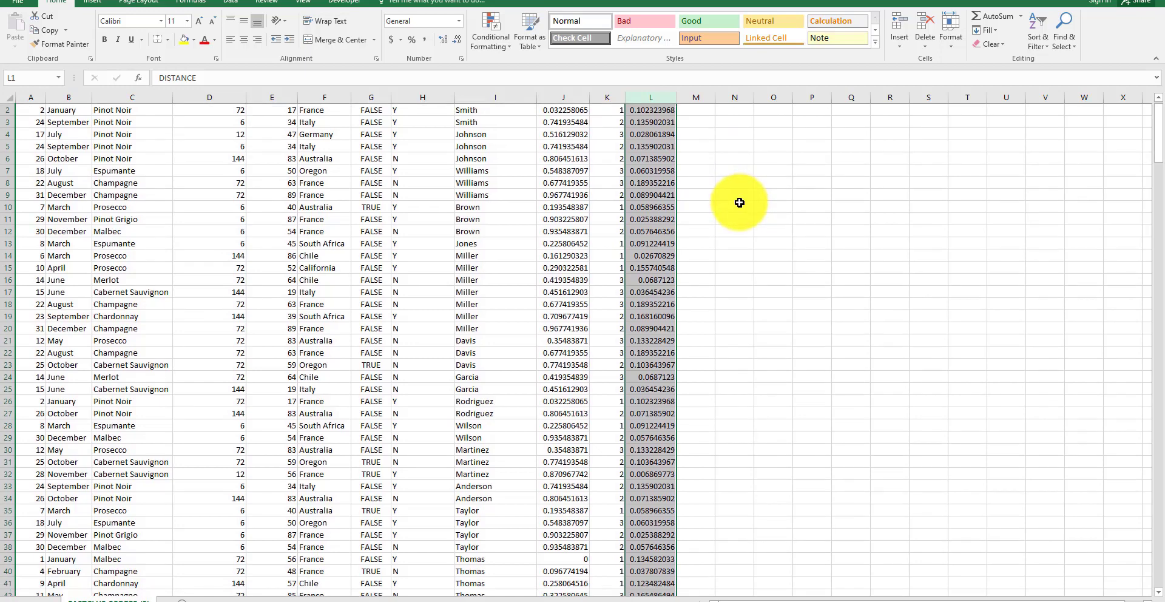
{"action": "scroll", "coordinate": [741, 247], "scroll_direction": "up", "scroll_amount": 1}
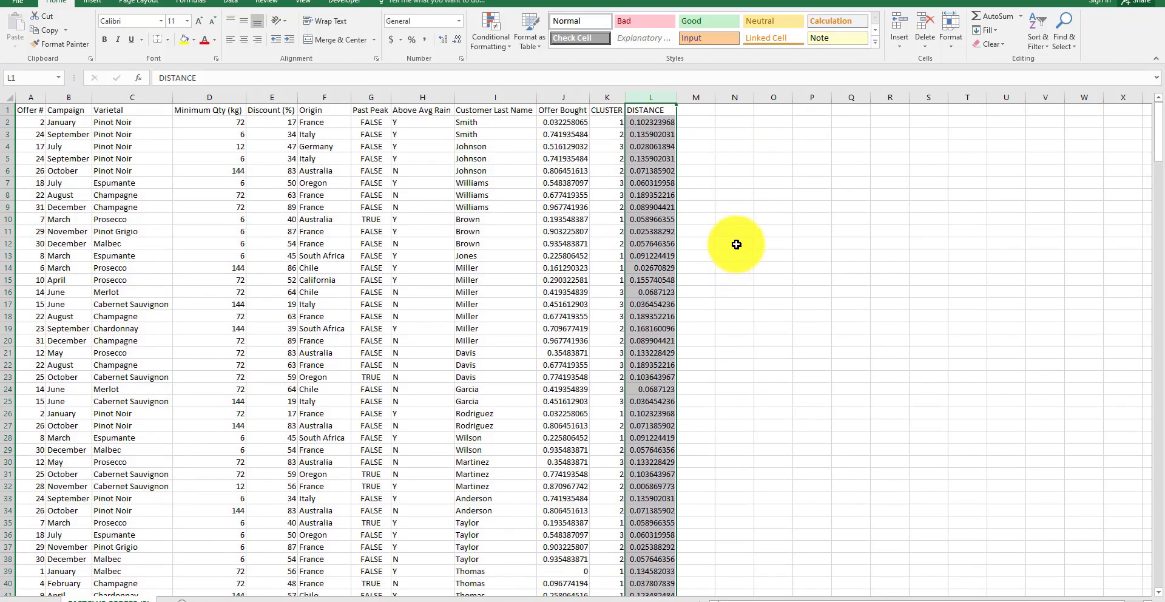
{"action": "left_click", "coordinate": [736, 243]}
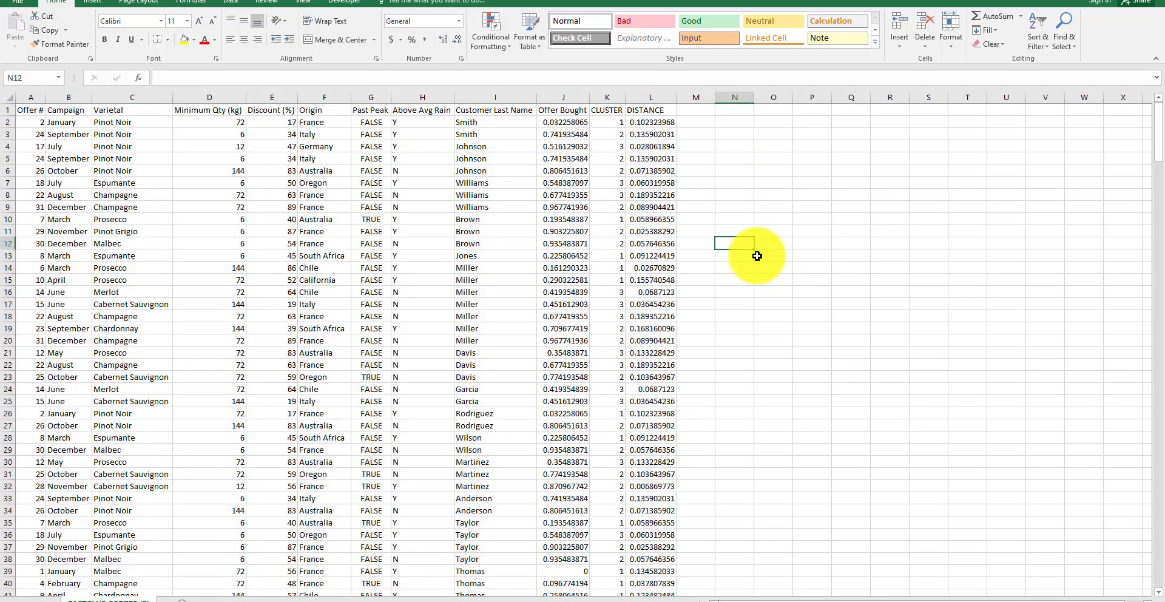
{"action": "left_click", "coordinate": [672, 172]}
{"action": "left_click", "coordinate": [581, 171]}
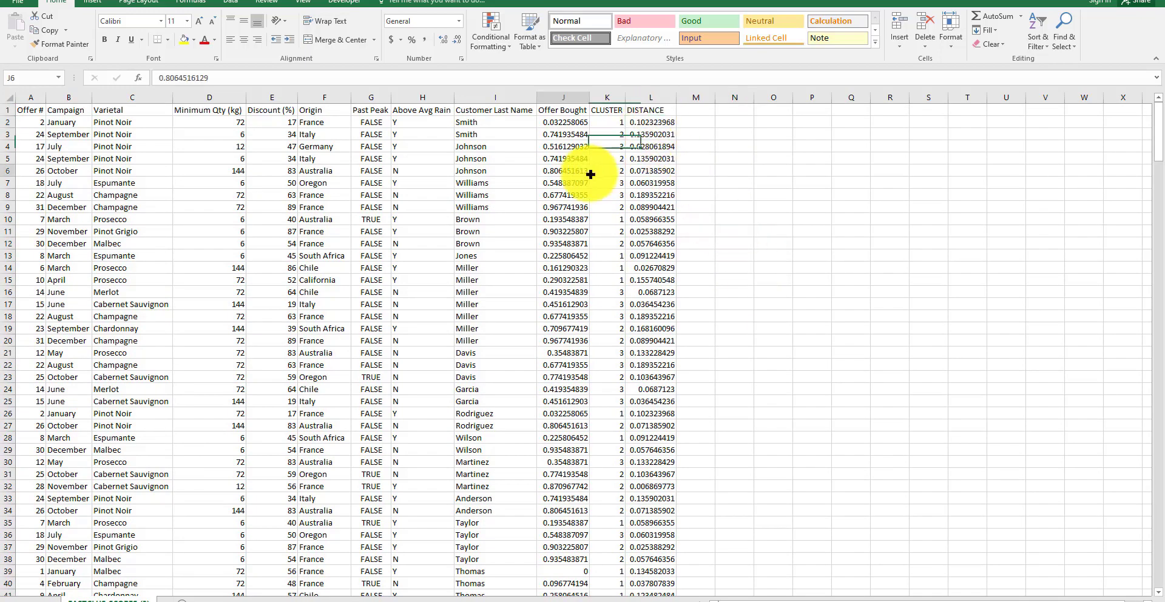
Add filters to the header row of the scores sheet
{"action": "left_click", "coordinate": [7, 110]}
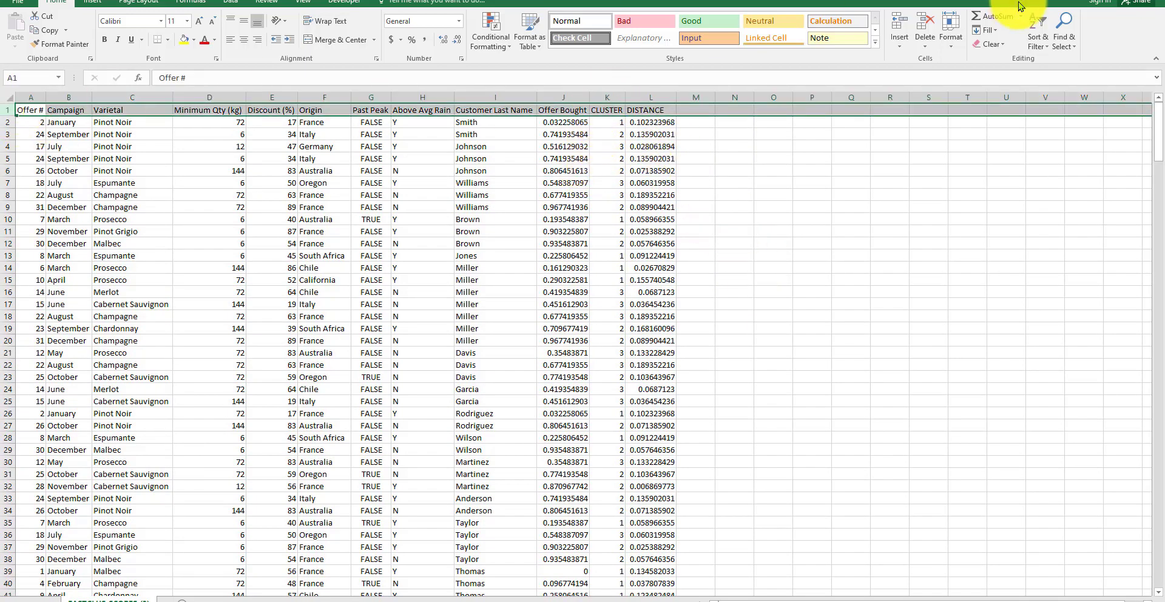
{"action": "left_click", "coordinate": [1037, 23]}
{"action": "left_click", "coordinate": [1053, 103]}
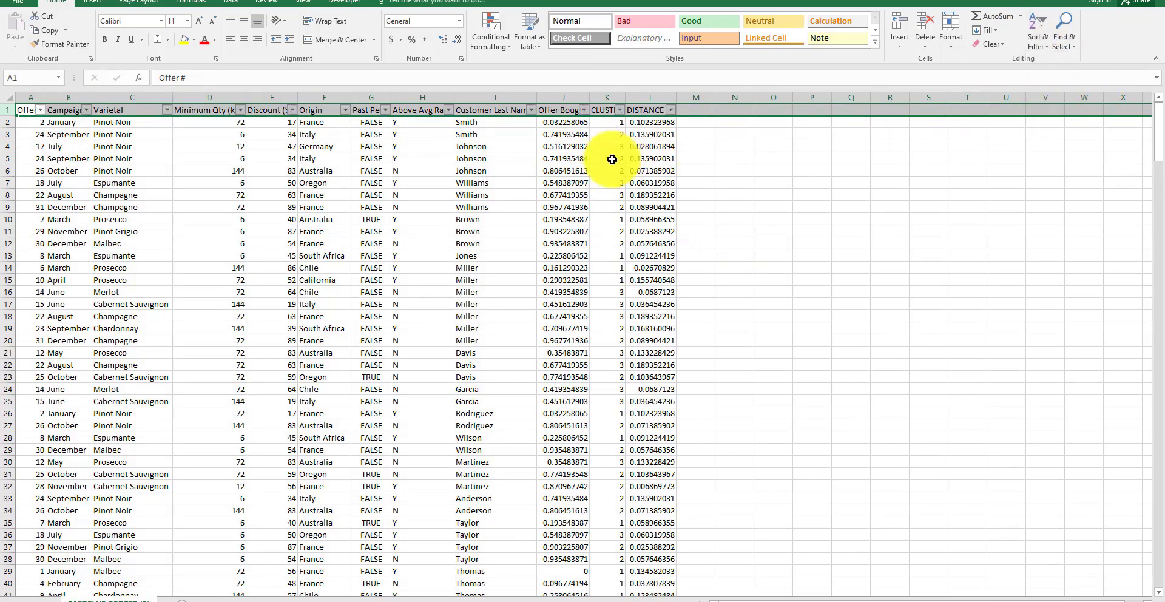
Filter the CLUSTER column to show only the rows of cluster 1
{"action": "left_click", "coordinate": [606, 110]}
{"action": "left_click", "coordinate": [620, 110]}
{"action": "left_click", "coordinate": [500, 227]}
{"action": "left_click", "coordinate": [501, 237]}
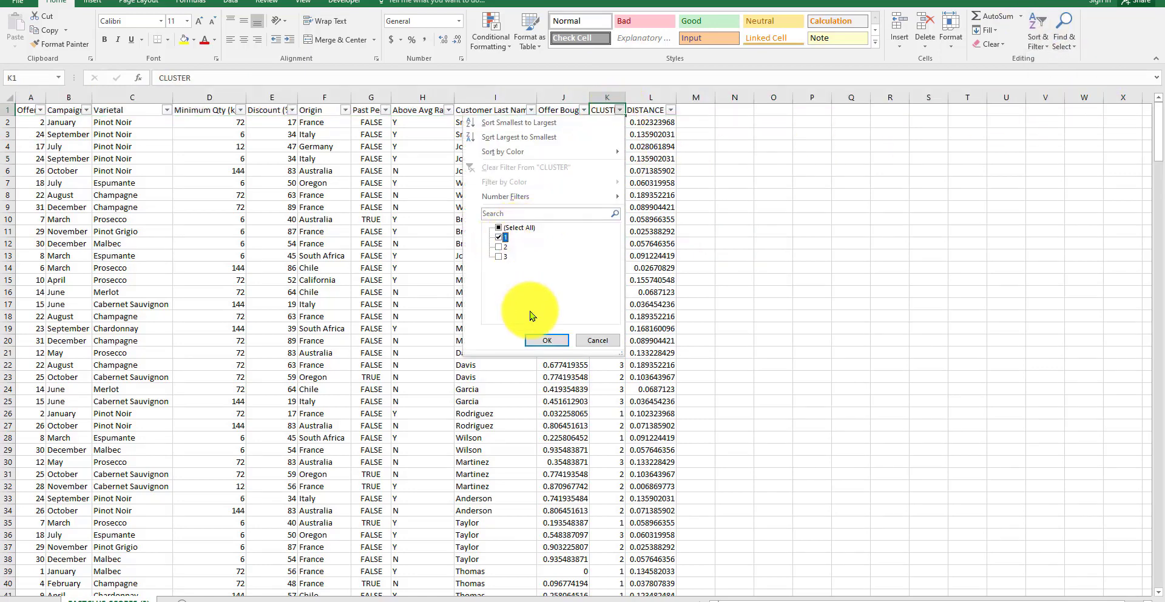
{"action": "left_click", "coordinate": [543, 341]}
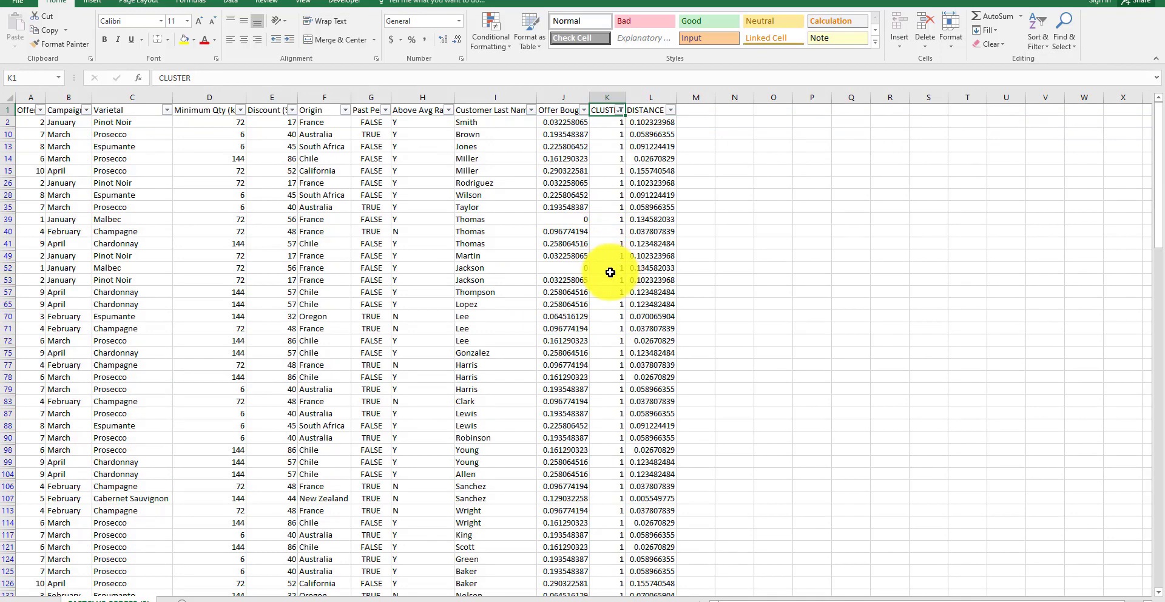
{"action": "left_click", "coordinate": [797, 287]}
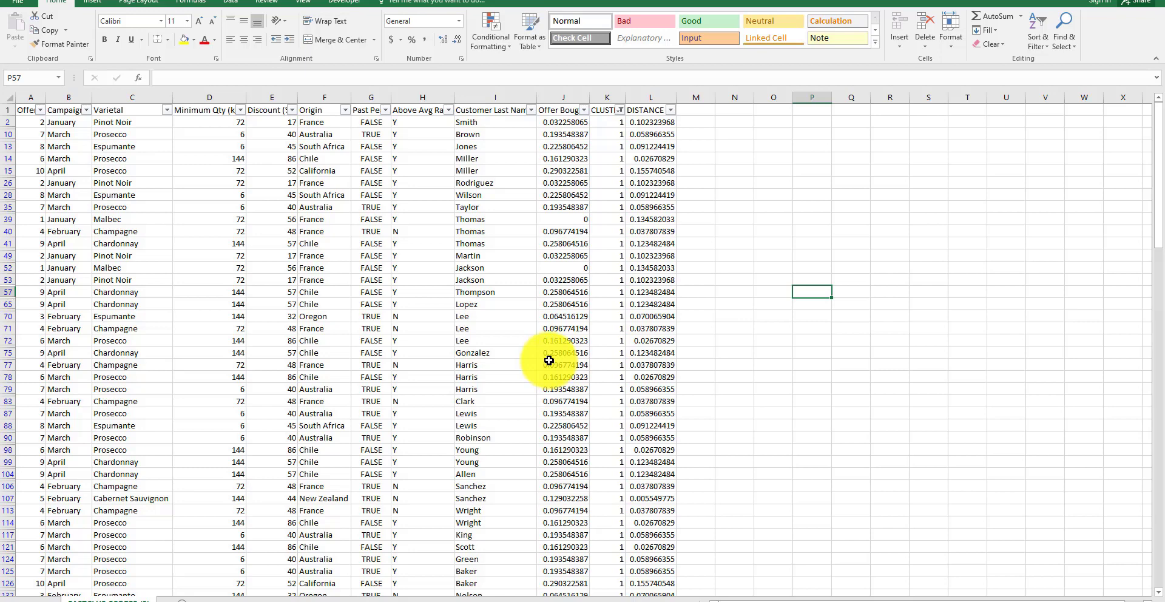
Change the CLUSTER filter to show only the rows of cluster 2
{"action": "left_click", "coordinate": [620, 110]}
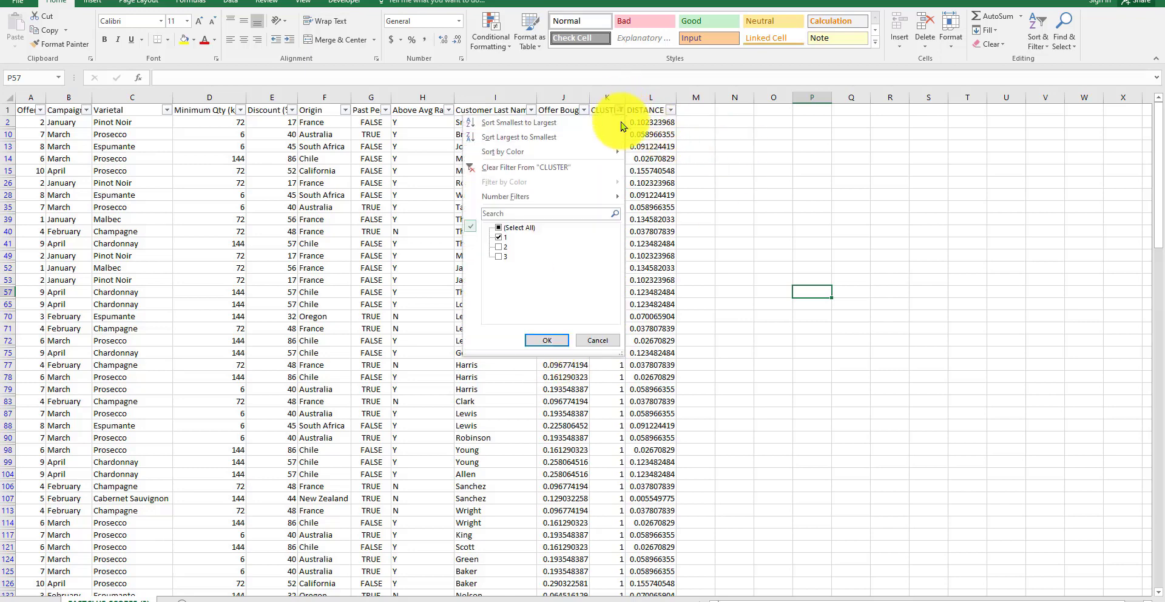
{"action": "left_click", "coordinate": [498, 237]}
{"action": "left_click", "coordinate": [498, 246]}
{"action": "left_click", "coordinate": [532, 338]}
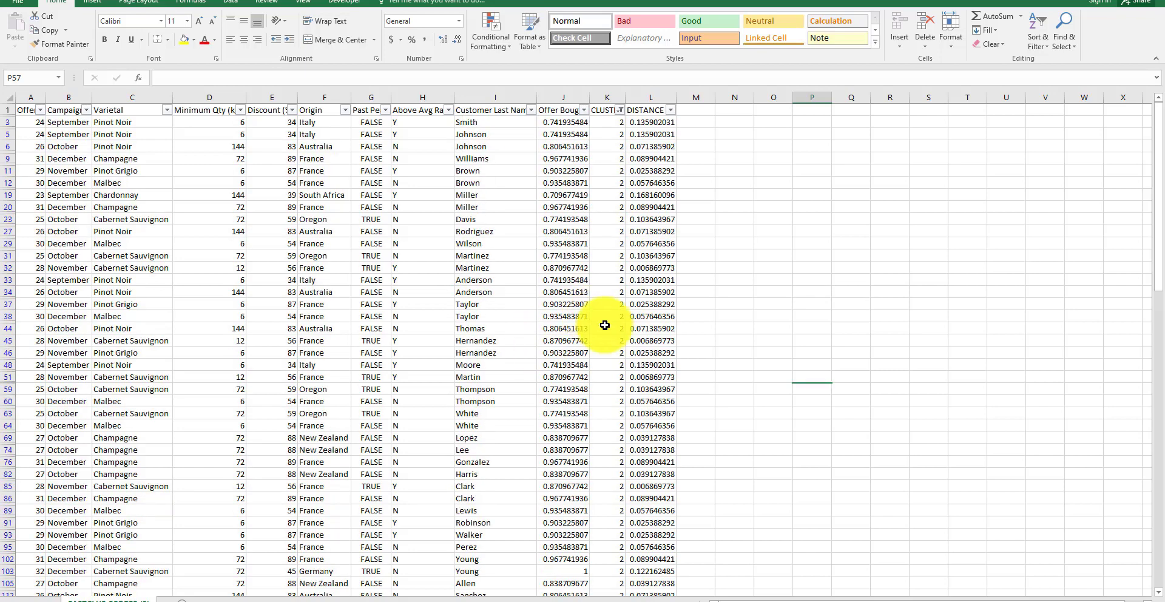
{"action": "left_click", "coordinate": [874, 231]}
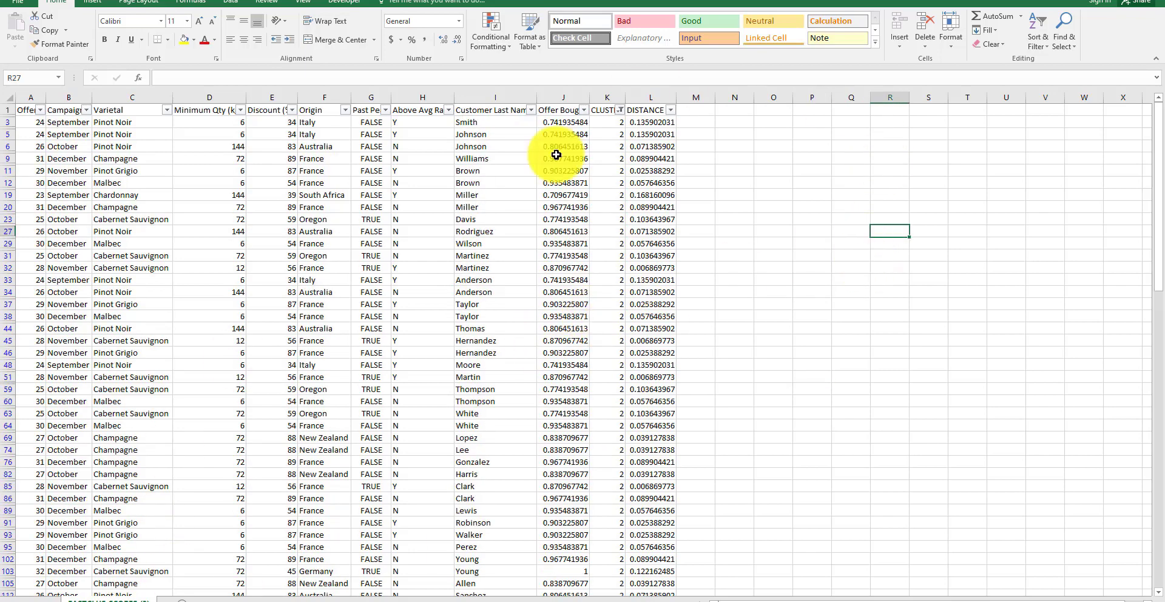
Change the CLUSTER filter to cluster 3 only and examine the Campaign through Above Avg Rain columns
{"action": "left_click", "coordinate": [620, 110]}
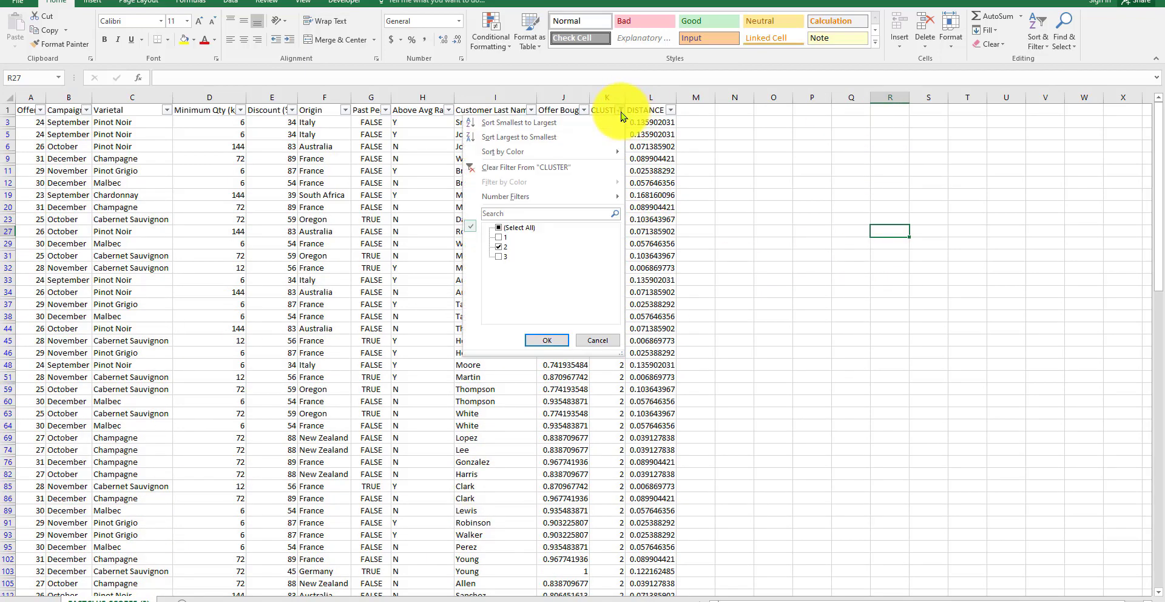
{"action": "left_click", "coordinate": [498, 247]}
{"action": "left_click", "coordinate": [498, 256]}
{"action": "left_click", "coordinate": [547, 341]}
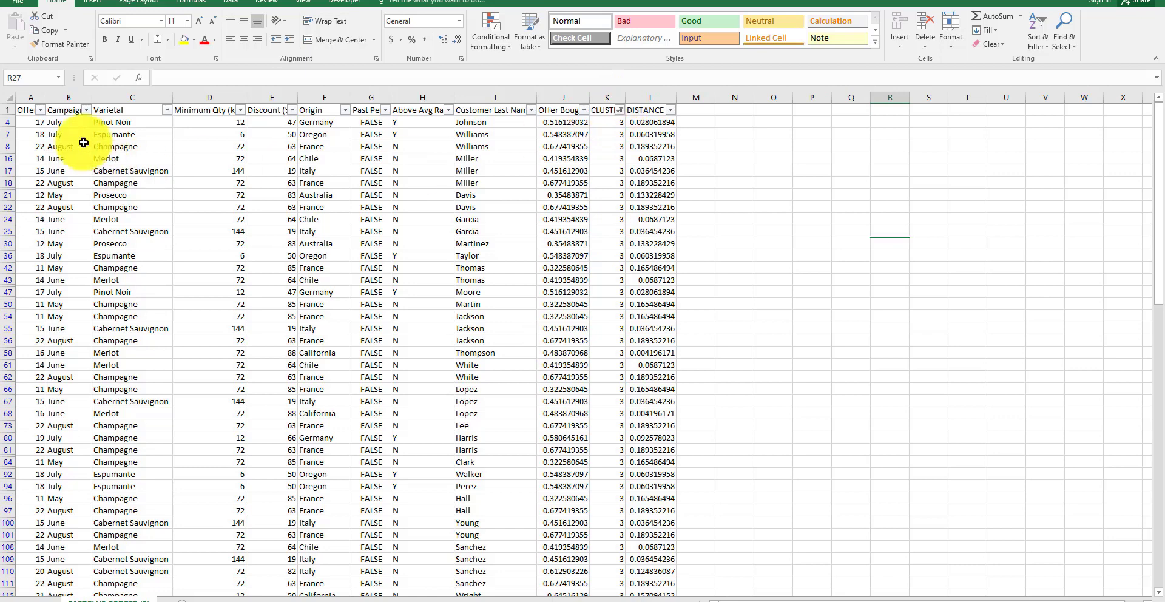
{"action": "left_click_drag", "start_coordinate": [69, 97], "coordinate": [448, 104]}
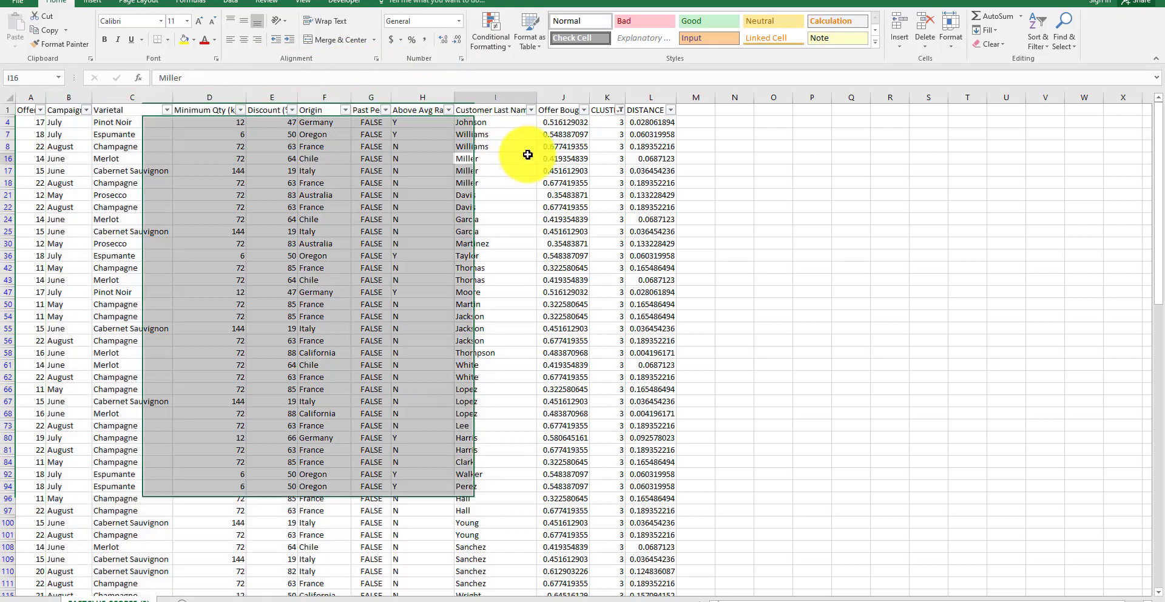
{"action": "left_click", "coordinate": [528, 157]}
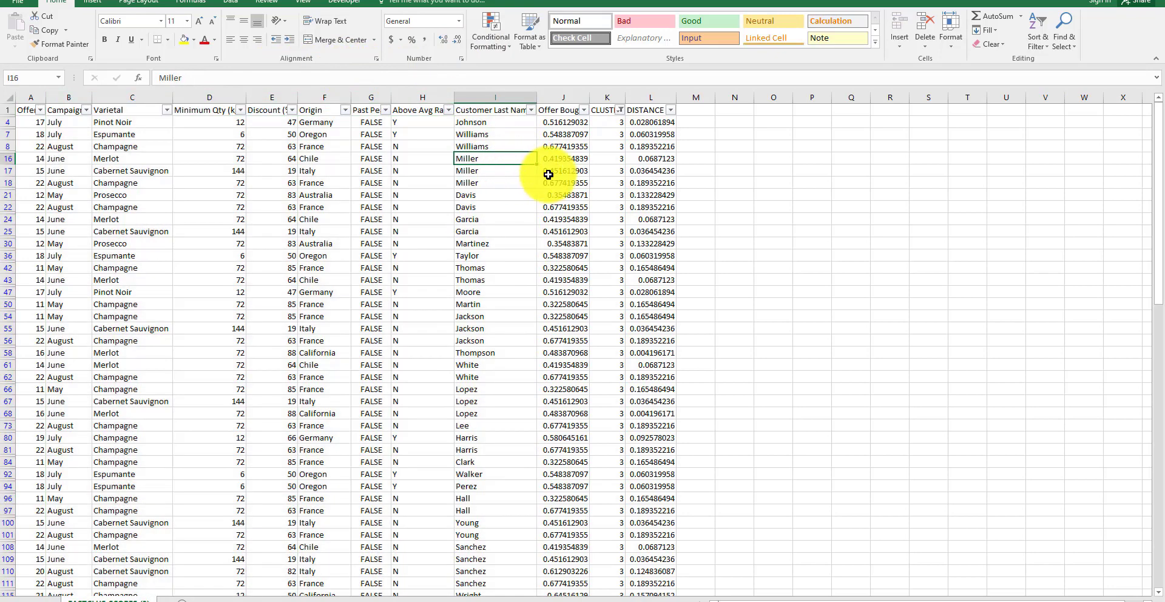
Reset the CLUSTER filter to show the rows of all three clusters
{"action": "left_click", "coordinate": [619, 110]}
{"action": "left_click", "coordinate": [525, 228]}
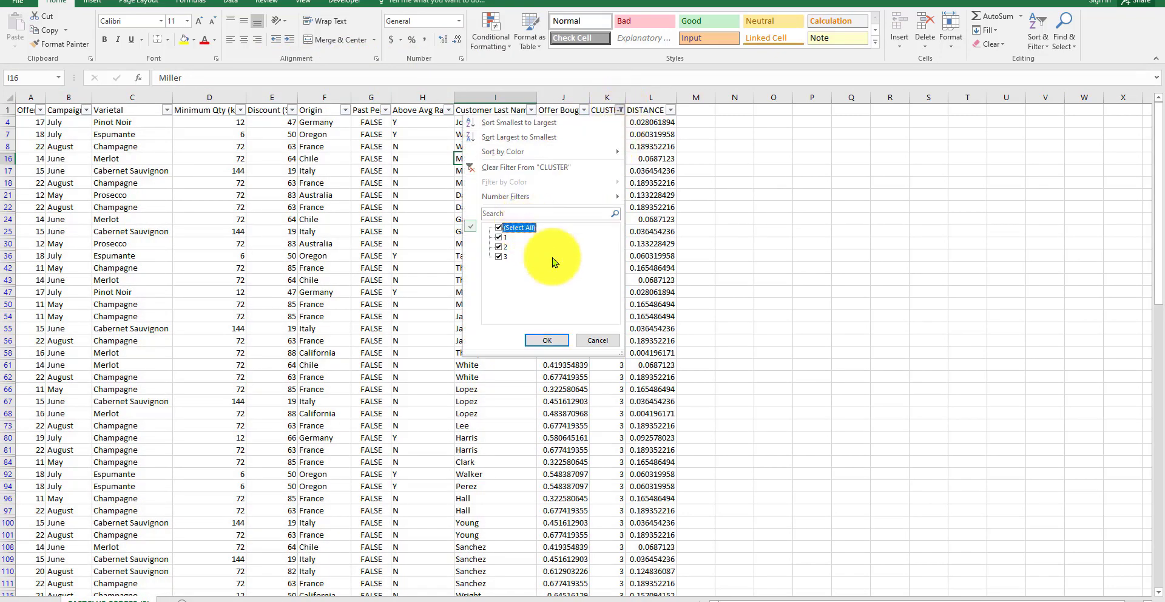
{"action": "left_click", "coordinate": [533, 339]}
{"action": "left_click", "coordinate": [839, 306]}
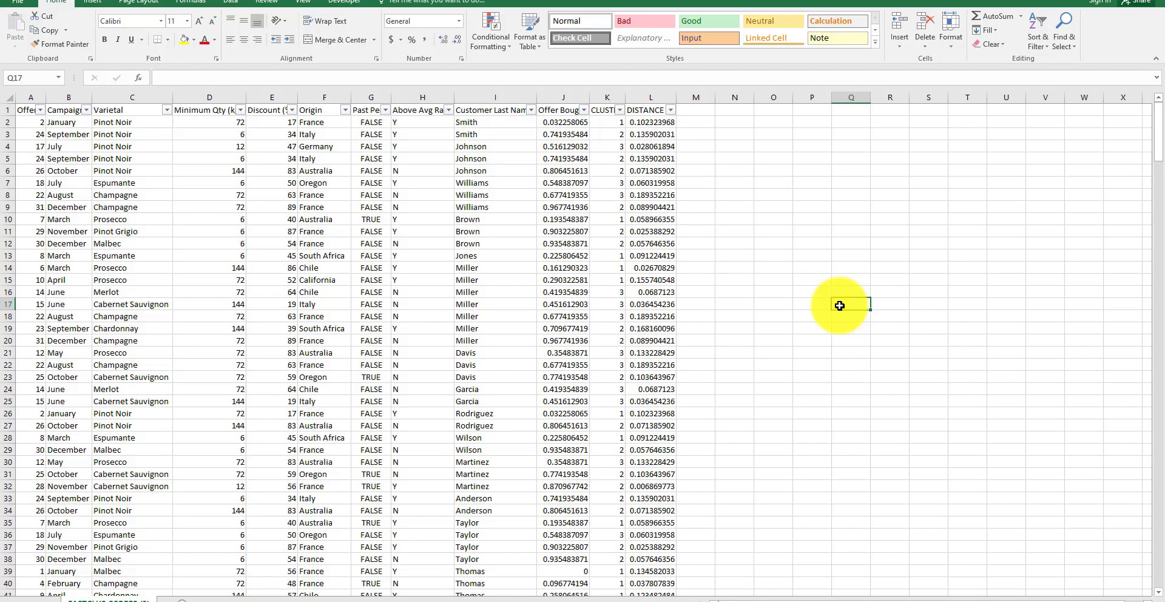
Copy the columns Offer # through Above Avg Rain from the scores sheet into a new worksheet
{"action": "left_click", "coordinate": [176, 181]}
{"action": "left_click_drag", "start_coordinate": [20, 97], "coordinate": [395, 83]}
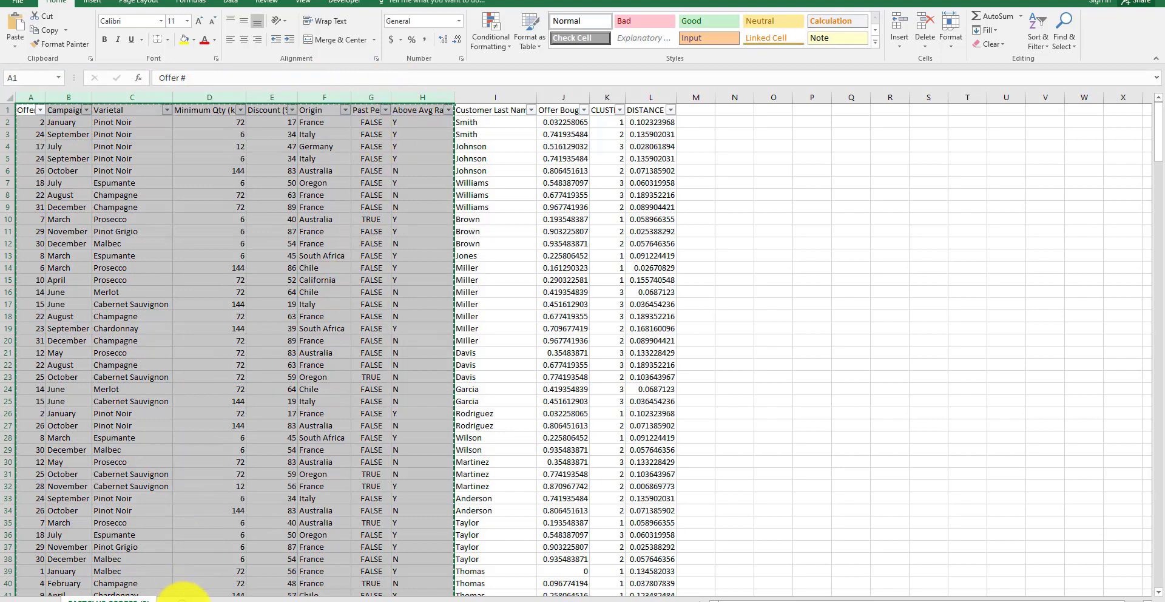
{"action": "left_click", "coordinate": [181, 600]}
{"action": "key", "text": "ctrl+v"}
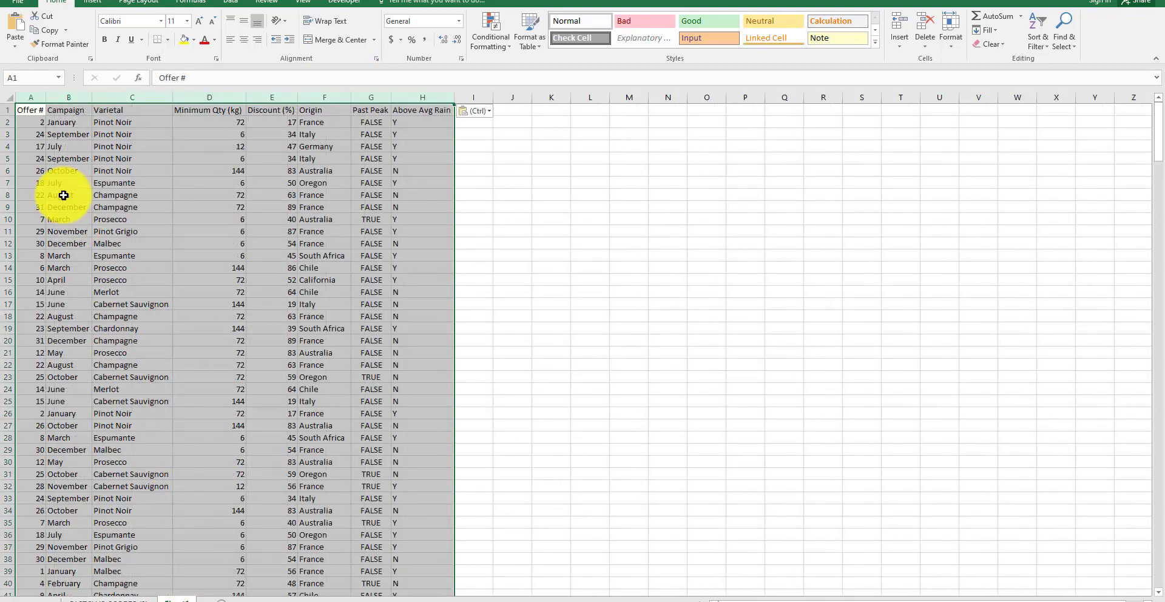
{"action": "left_click", "coordinate": [8, 101]}
Enter the cluster numbers 1, 2 and 3 as headings in cells I1 to K1 of the new sheet
{"action": "left_click", "coordinate": [473, 112]}
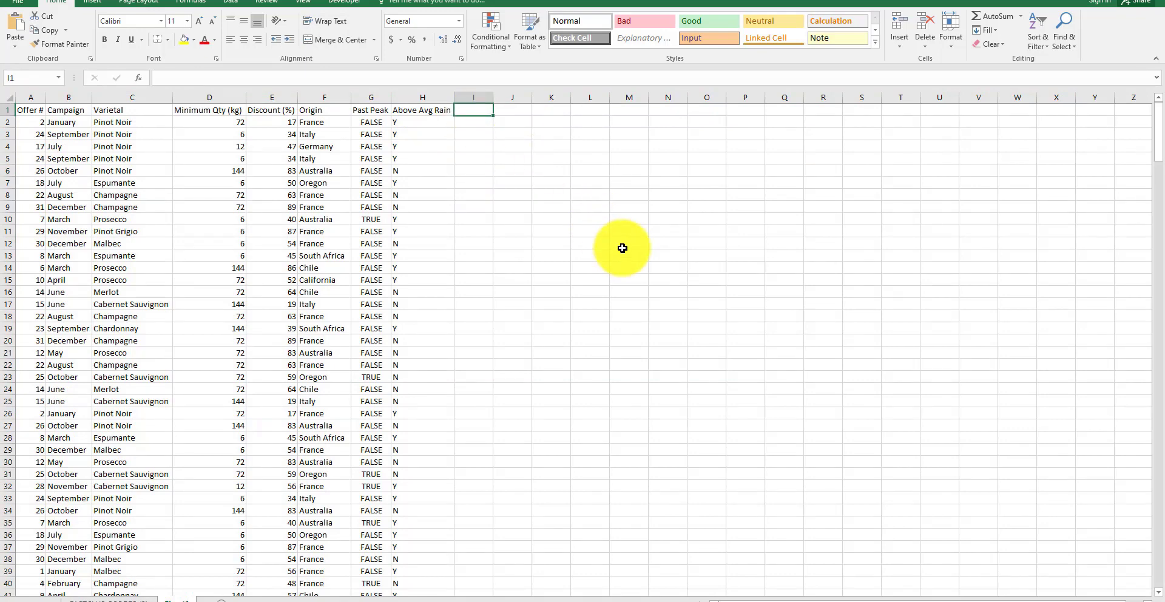
{"action": "type", "text": "1"}
{"action": "key", "text": "Tab"}
{"action": "type", "text": "2"}
{"action": "key", "text": "Tab"}
{"action": "type", "text": "3"}
{"action": "key", "text": "Tab"}
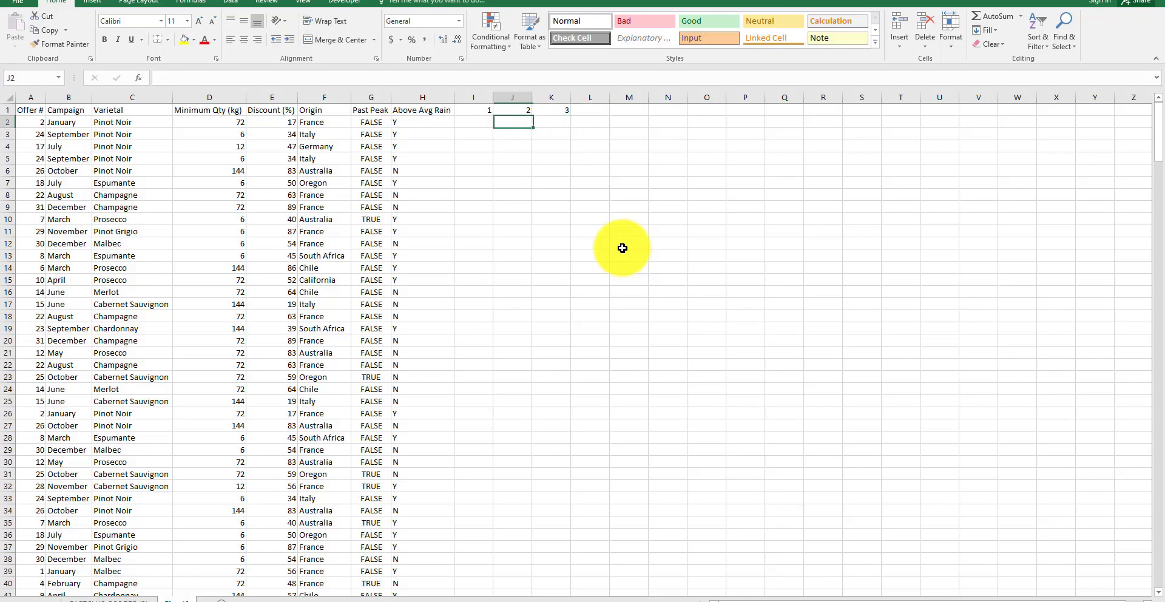
{"action": "key", "text": "Return"}
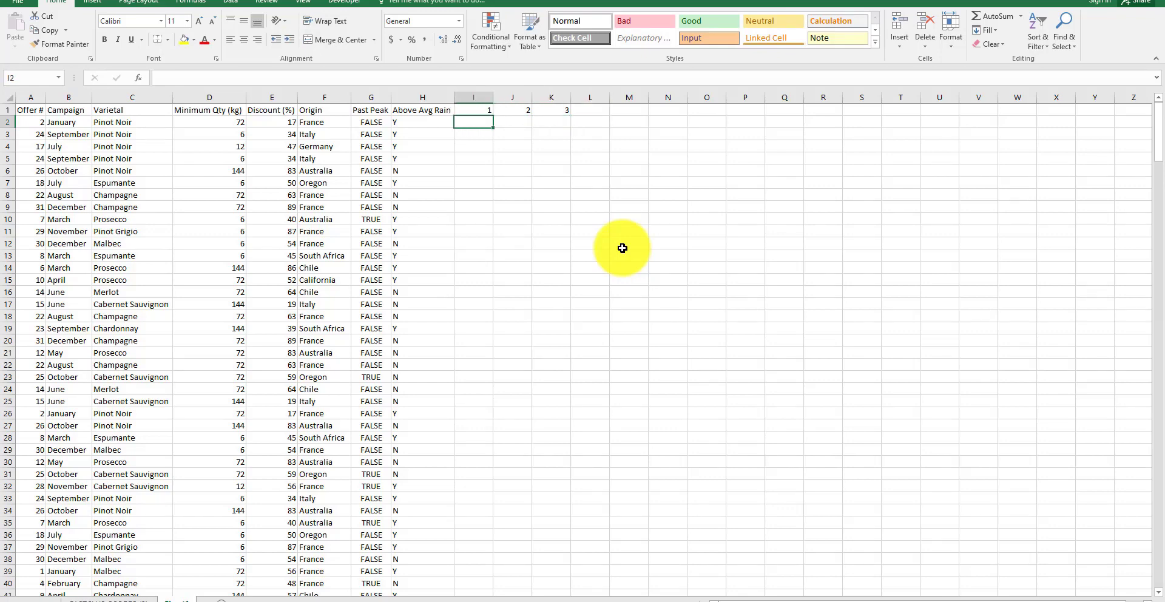
Begin a COUNTIFS formula in I2 that matches column A of the FASTCLUS_SCORES (3) sheet against Sheet1 cell A2
{"action": "type", "text": "=counti"}
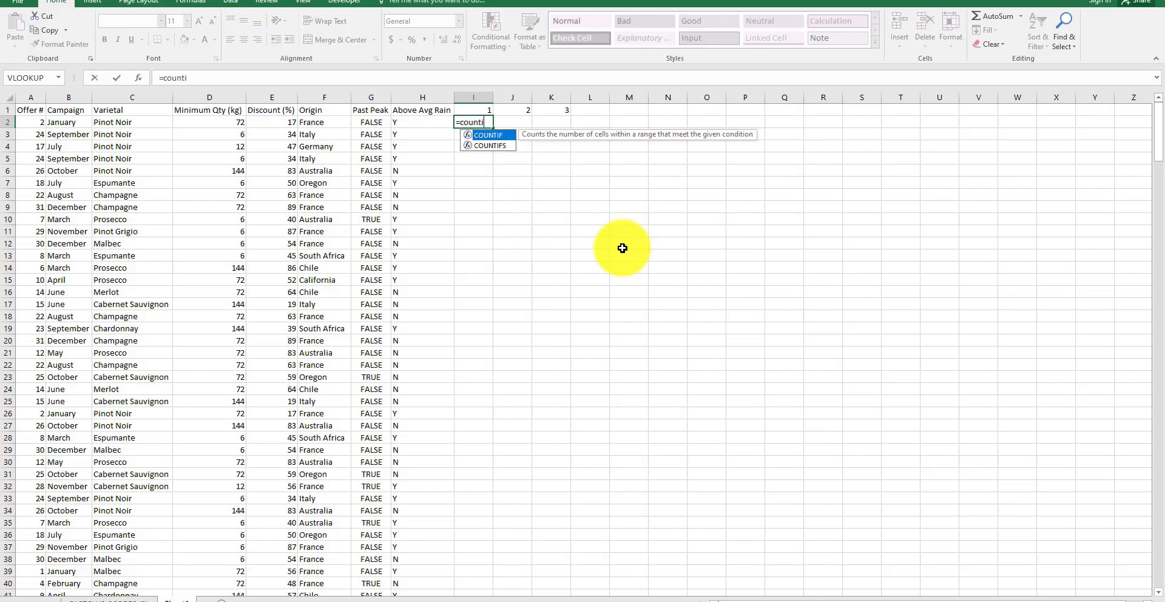
{"action": "key", "text": "Down"}
{"action": "key", "text": "Tab"}
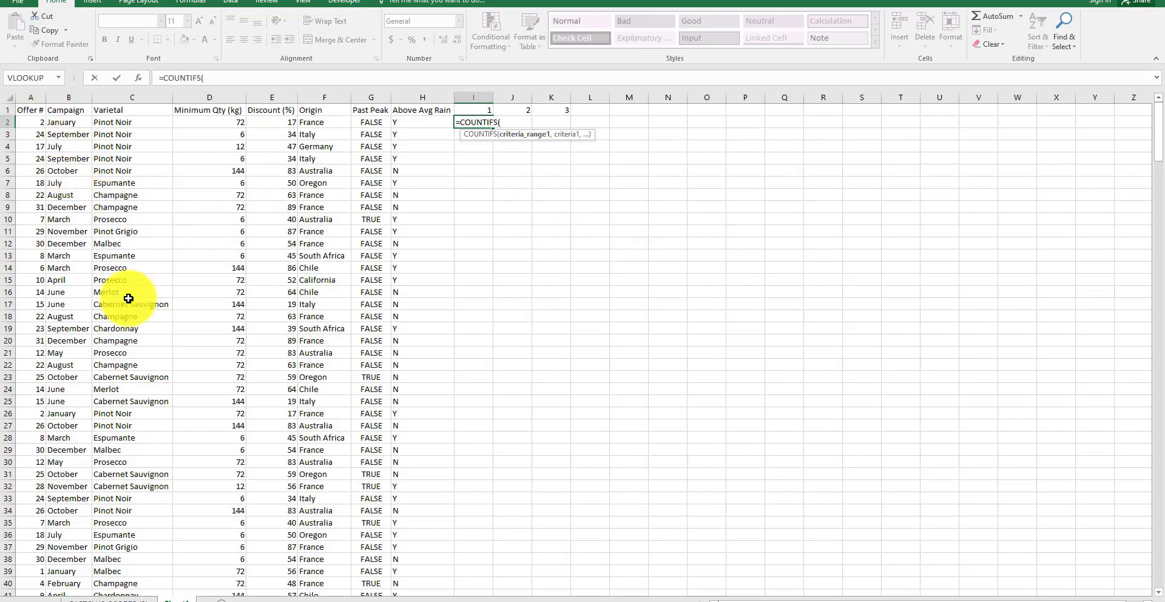
{"action": "left_click", "coordinate": [128, 599]}
{"action": "left_click", "coordinate": [25, 97]}
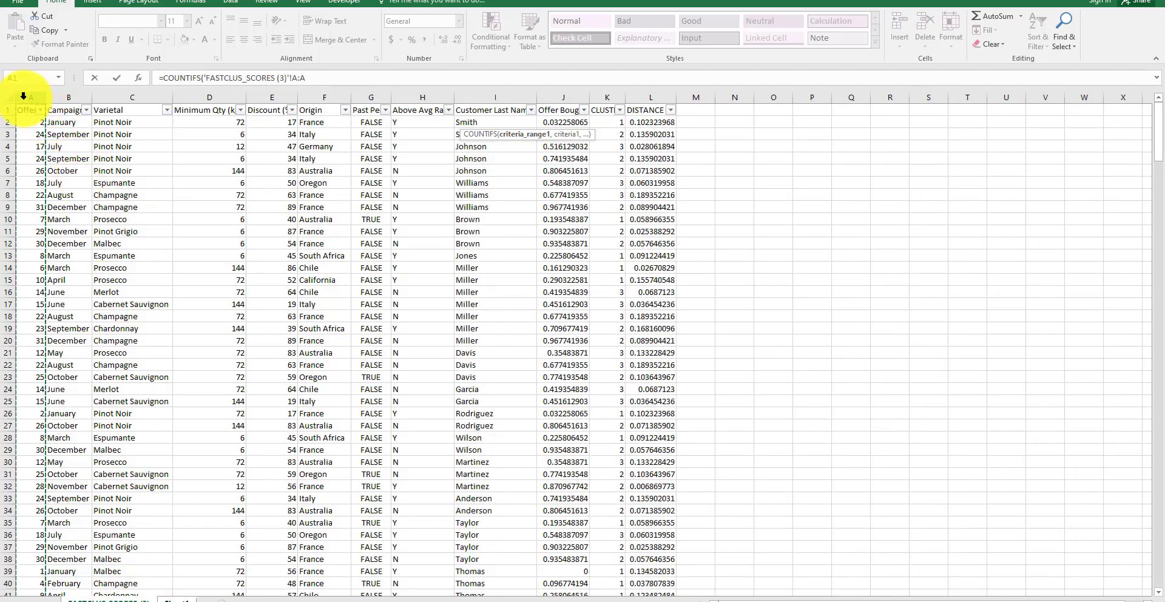
{"action": "type", "text": ","}
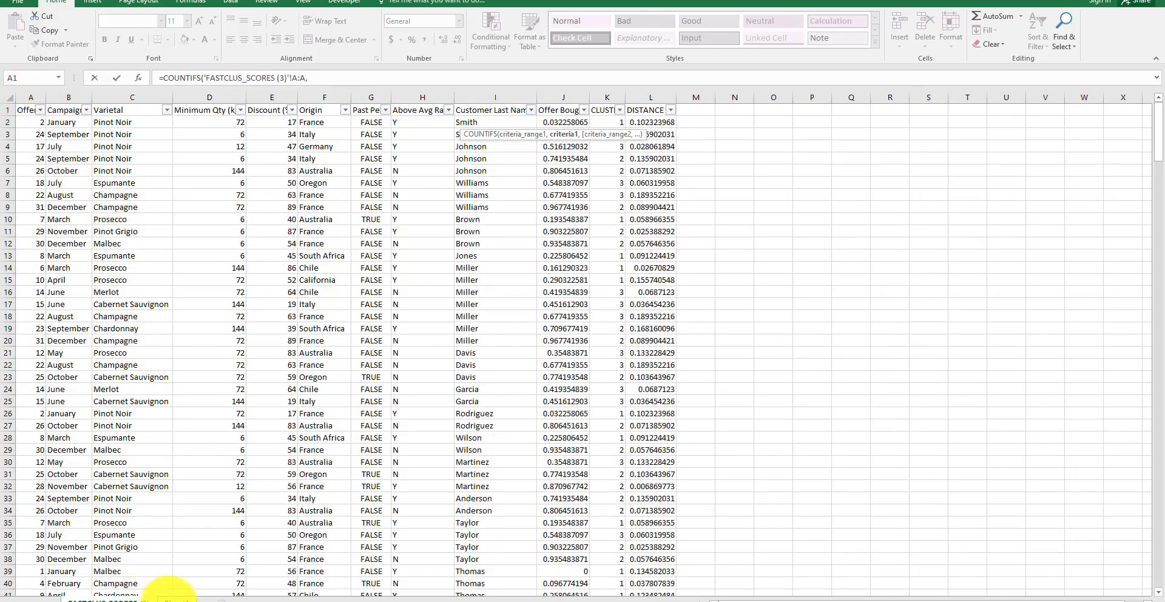
{"action": "left_click", "coordinate": [175, 598]}
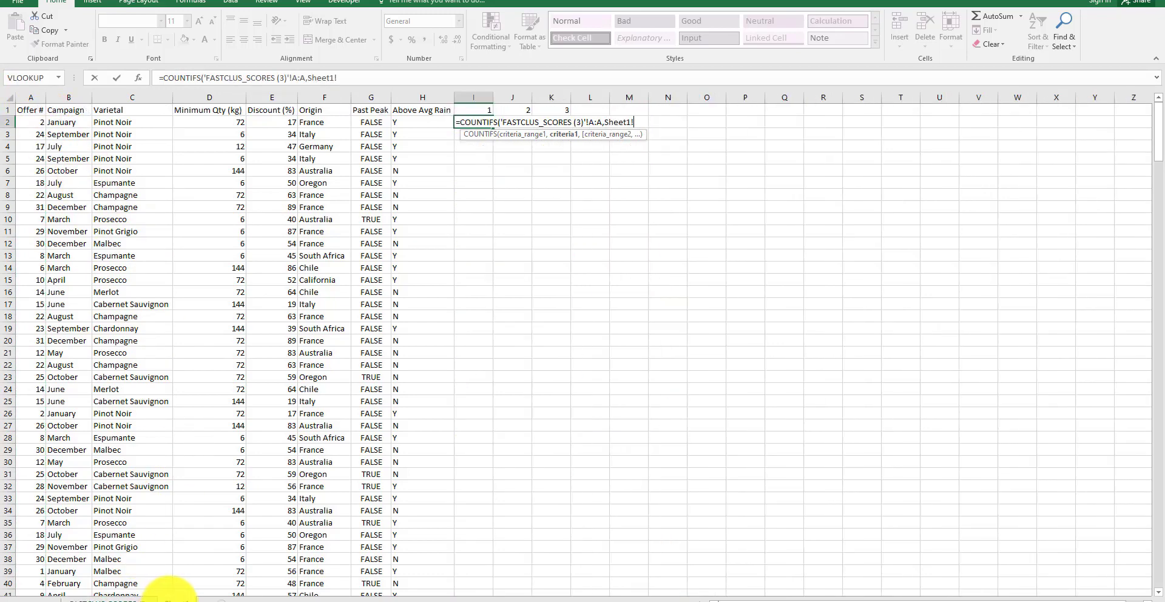
{"action": "left_click", "coordinate": [31, 125]}
{"action": "type", "text": ","}
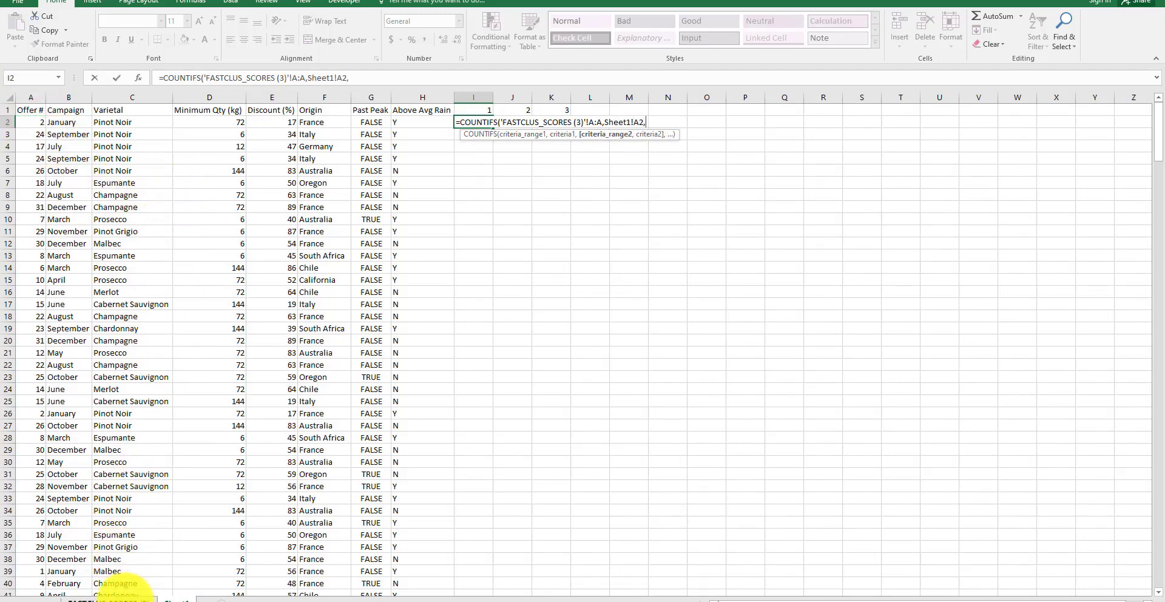
Complete the COUNTIFS formula in I2 by matching column K of the FASTCLUS_SCORES (3) sheet against Sheet1 cell I1
{"action": "left_click", "coordinate": [115, 599]}
{"action": "left_click", "coordinate": [606, 98]}
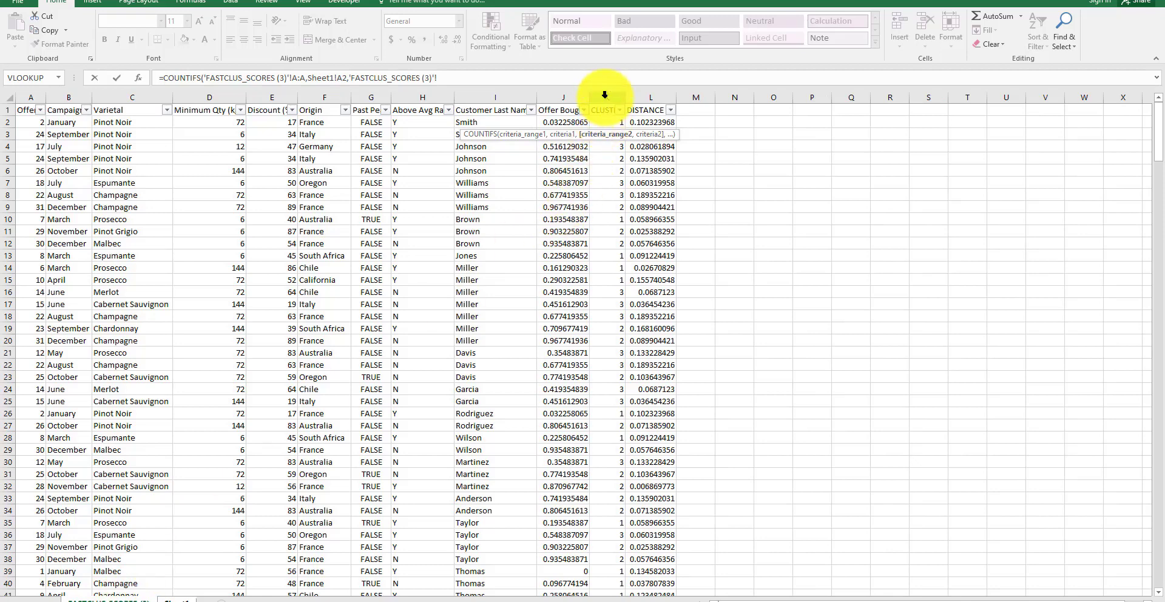
{"action": "type", "text": ","}
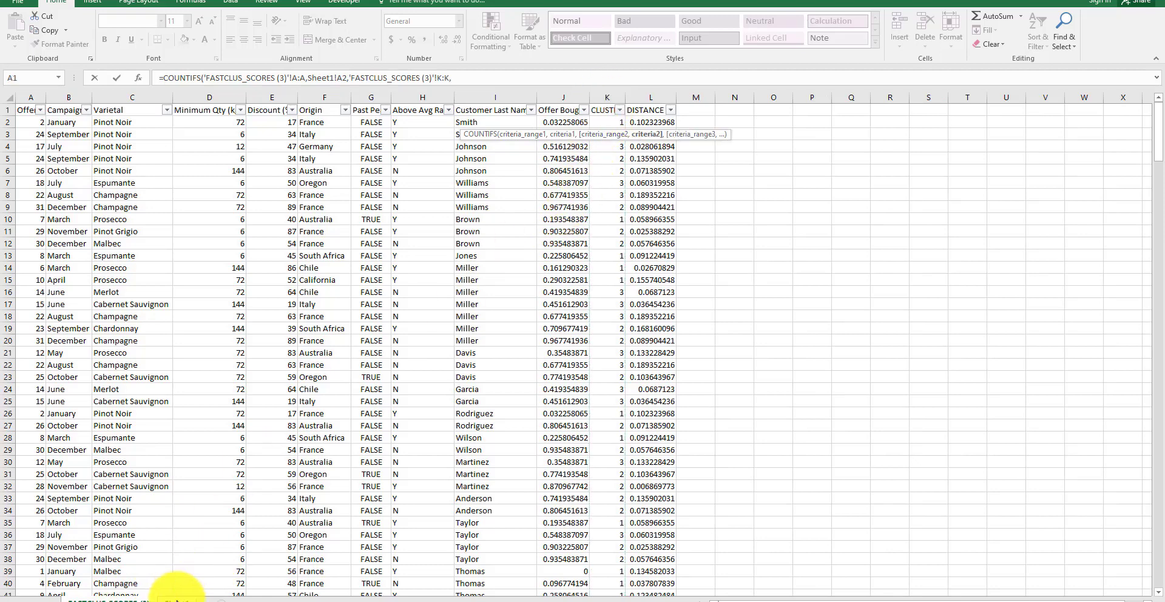
{"action": "left_click", "coordinate": [176, 599]}
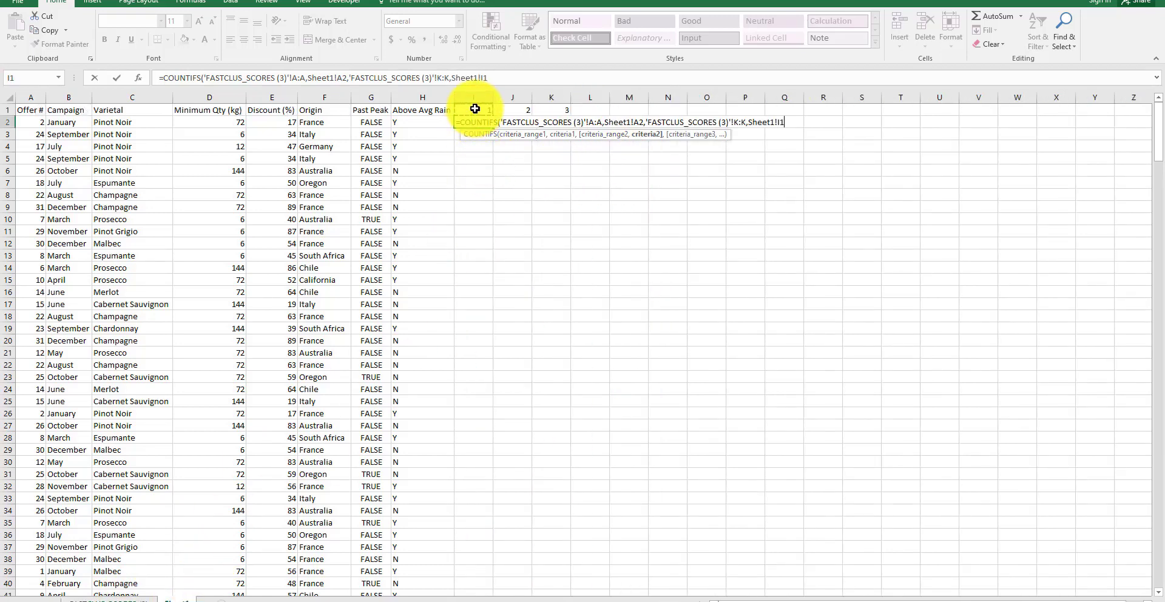
{"action": "key", "text": "Return"}
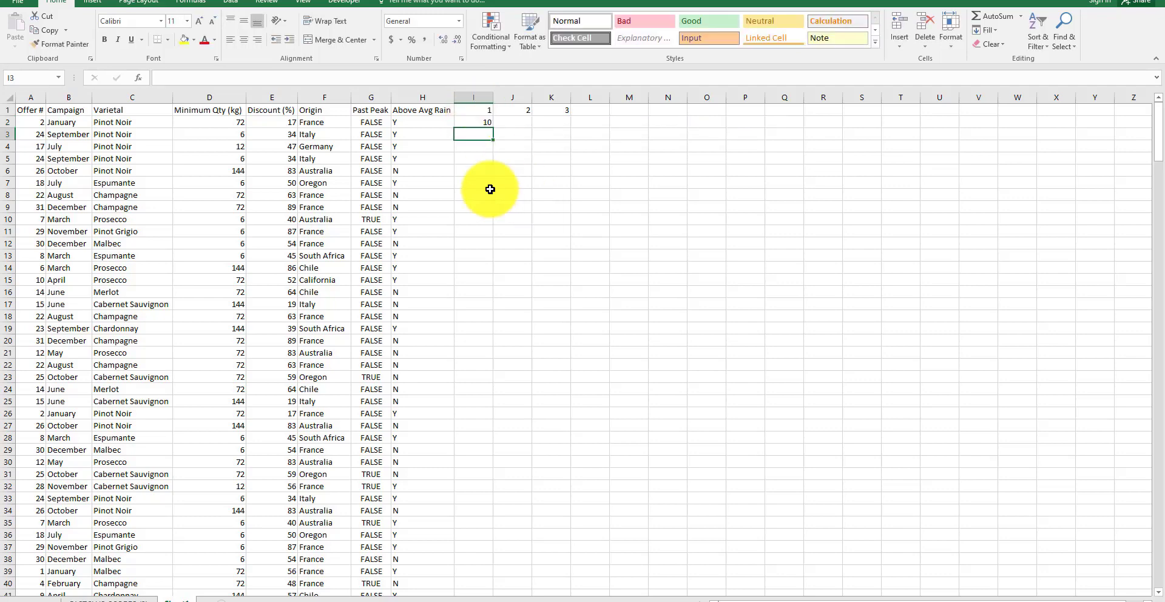
Anchor the criteria references in the I2 formula as Sheet1!I$1 and Sheet1!$A2
{"action": "left_click", "coordinate": [486, 122]}
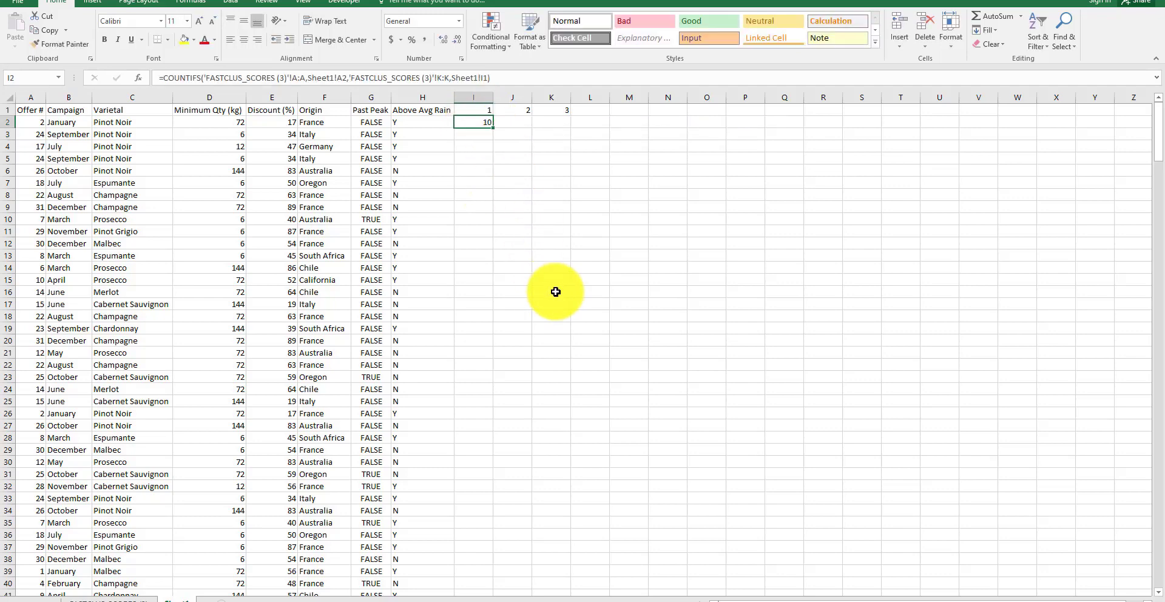
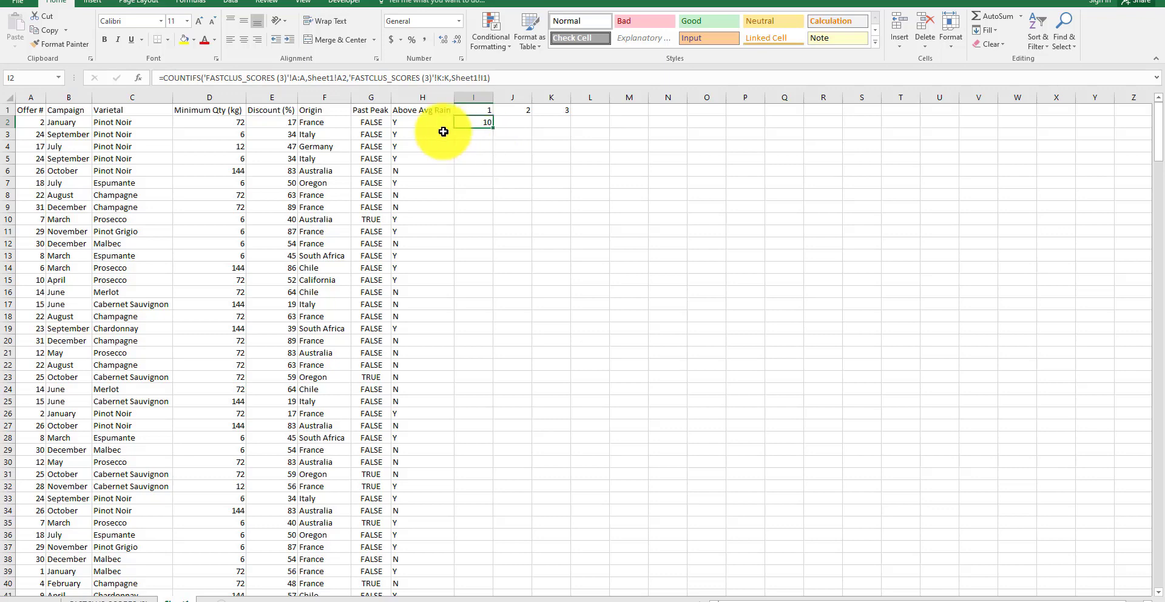
{"action": "left_click", "coordinate": [483, 76]}
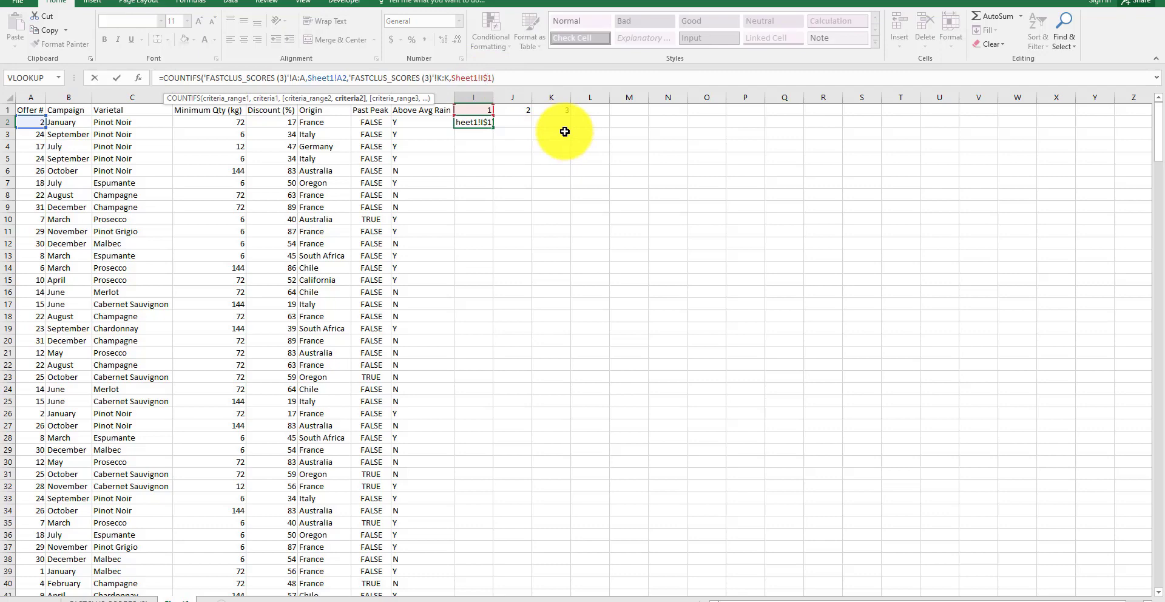
{"action": "key", "text": "ctrl+Return"}
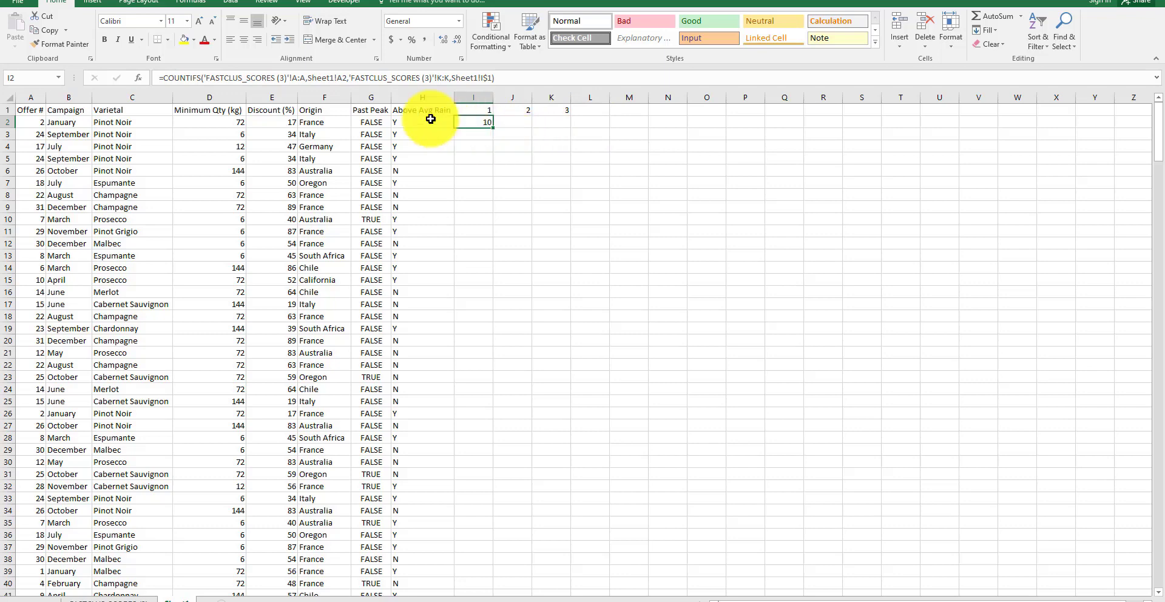
{"action": "left_click", "coordinate": [340, 77]}
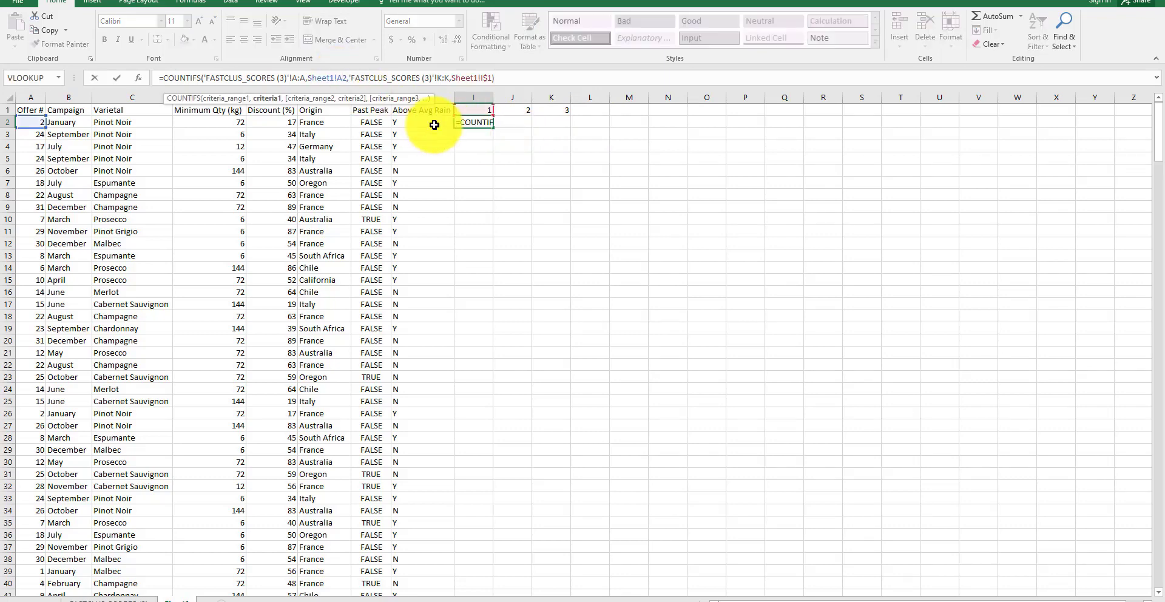
{"action": "type", "text": "$"}
{"action": "key", "text": "Return"}
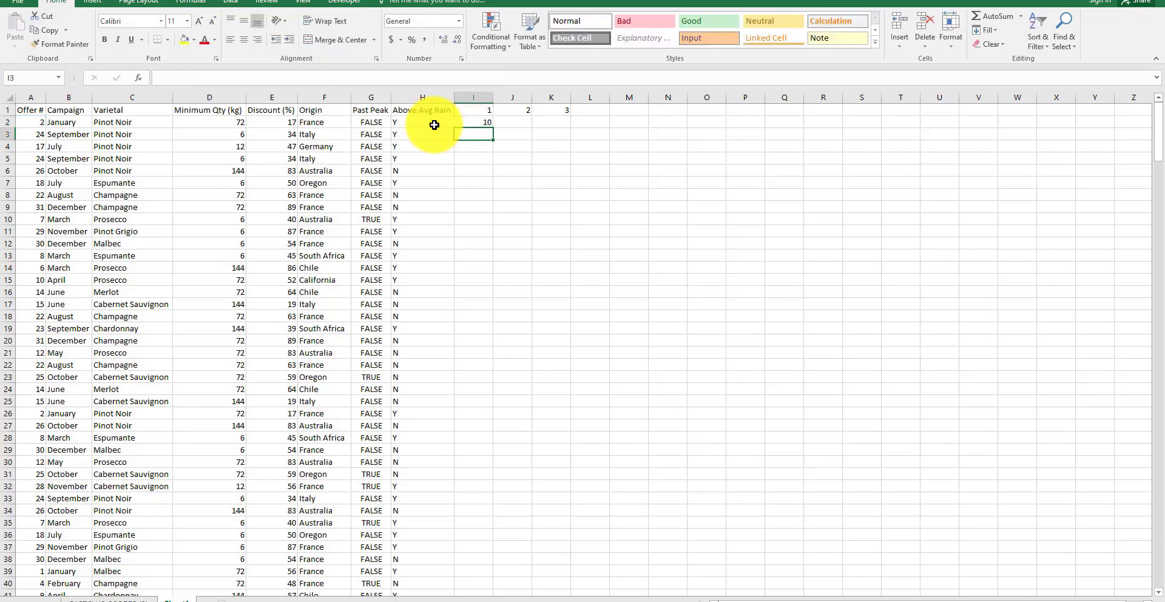
Make the two criteria ranges in the I2 formula column-absolute as $A:$A and $K:$K
{"action": "left_click", "coordinate": [459, 124]}
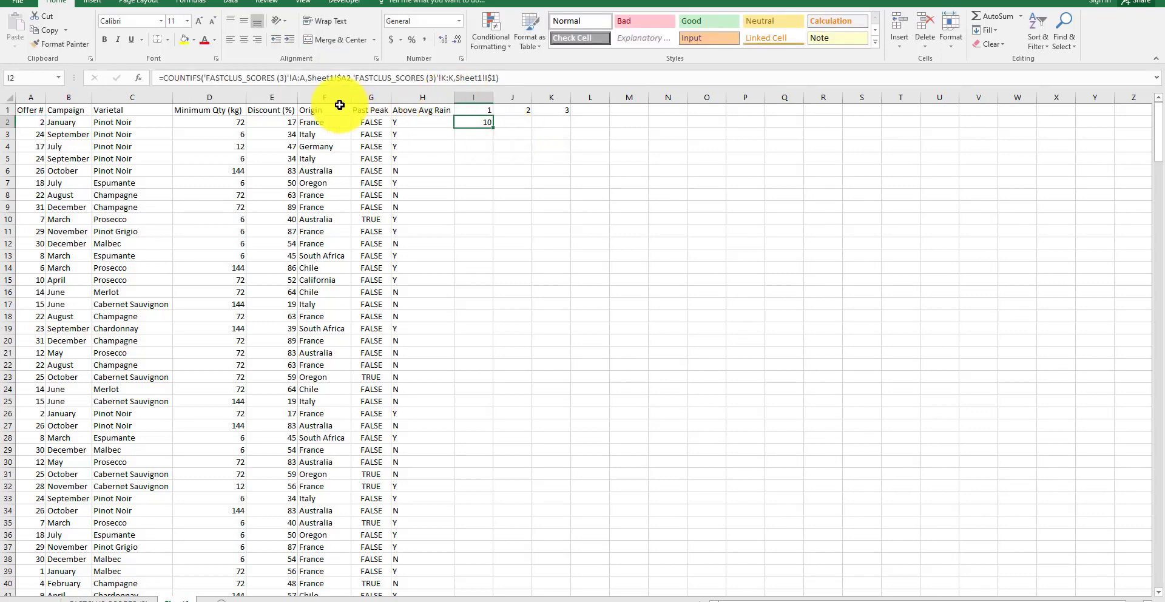
{"action": "left_click", "coordinate": [295, 82]}
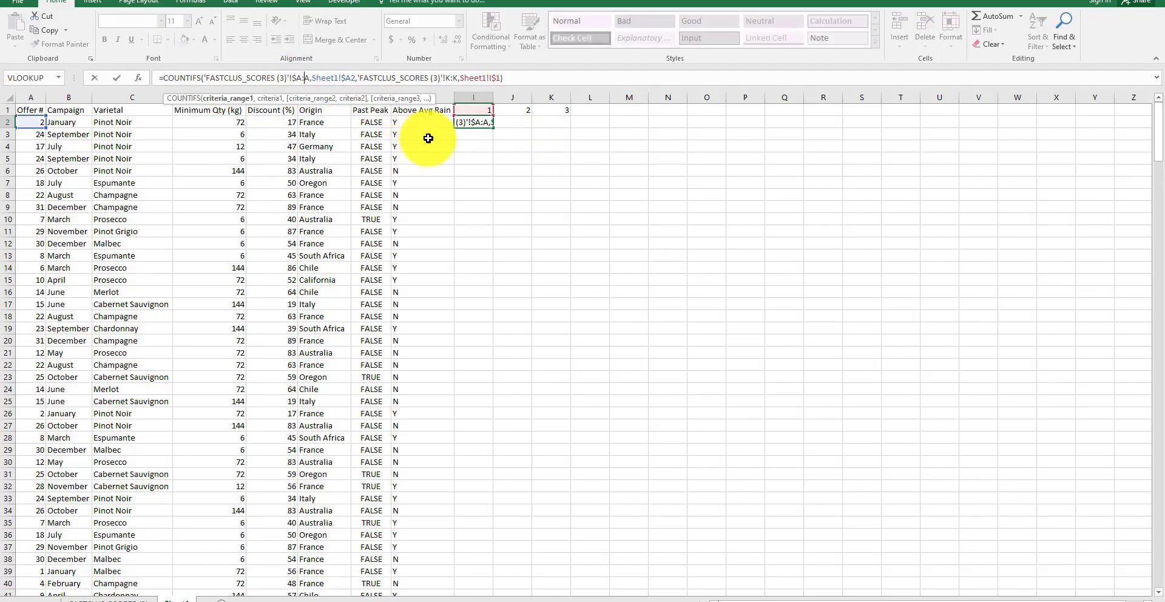
{"action": "type", "text": "$"}
{"action": "left_click", "coordinate": [455, 77]}
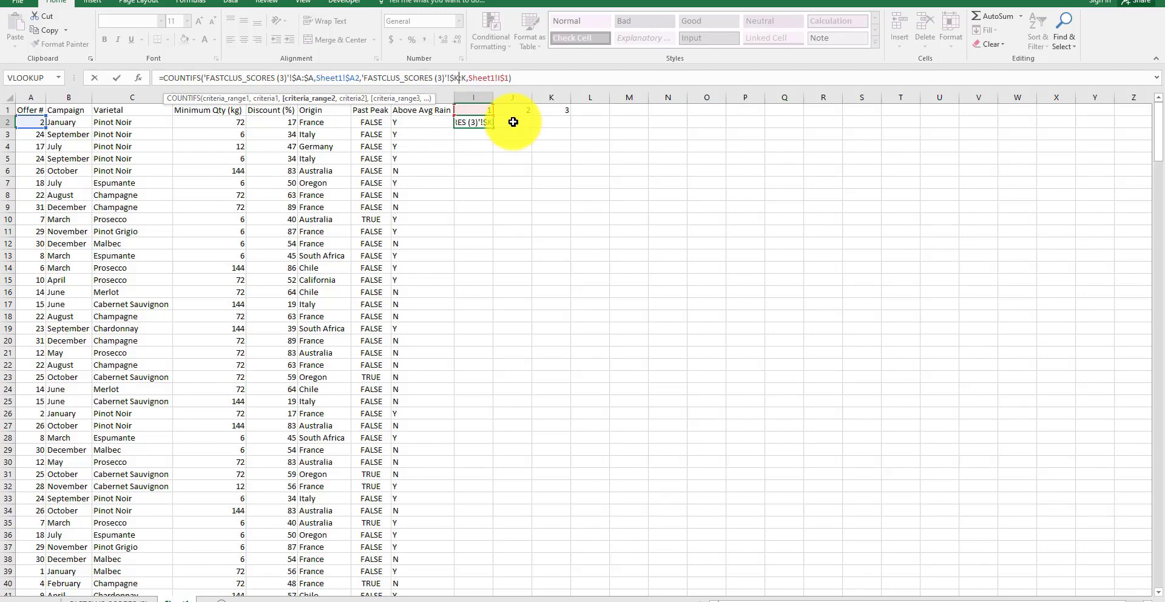
{"action": "type", "text": "$"}
{"action": "key", "text": "ctrl+Return"}
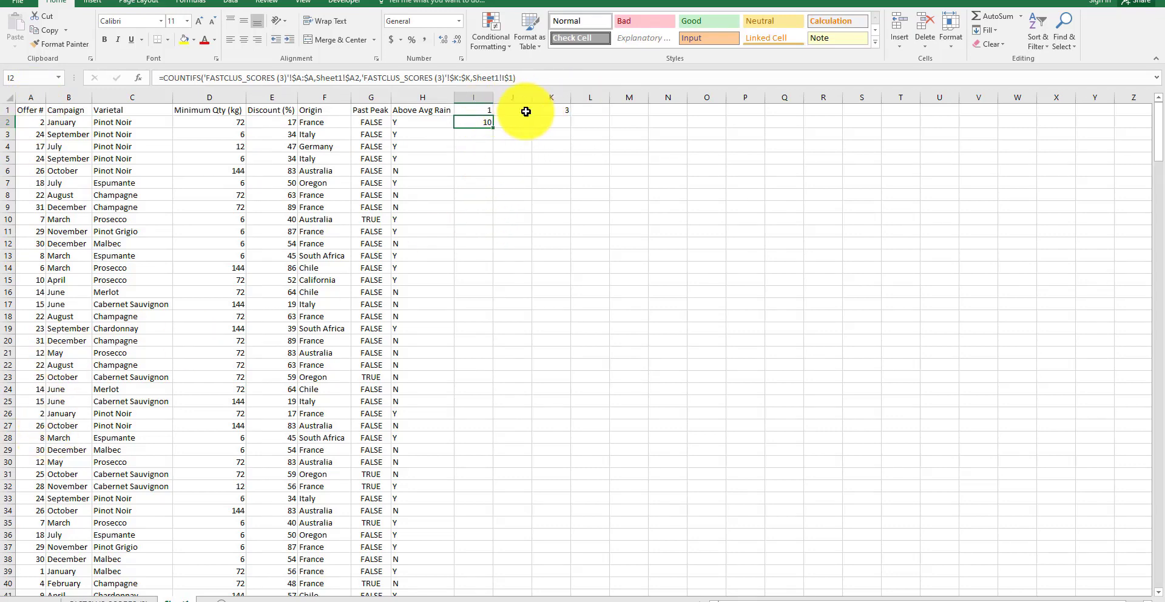
Fill the COUNTIFS formula down all rows and across to column K, and make the header row A1:K1 bold
{"action": "double_click", "coordinate": [494, 127]}
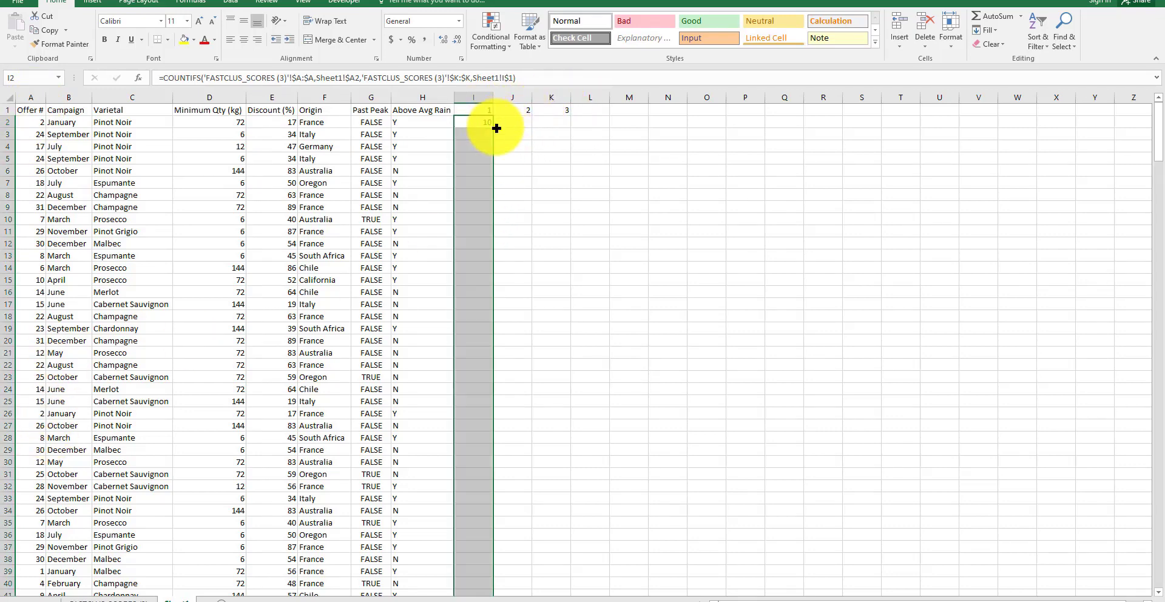
{"action": "left_click", "coordinate": [668, 267]}
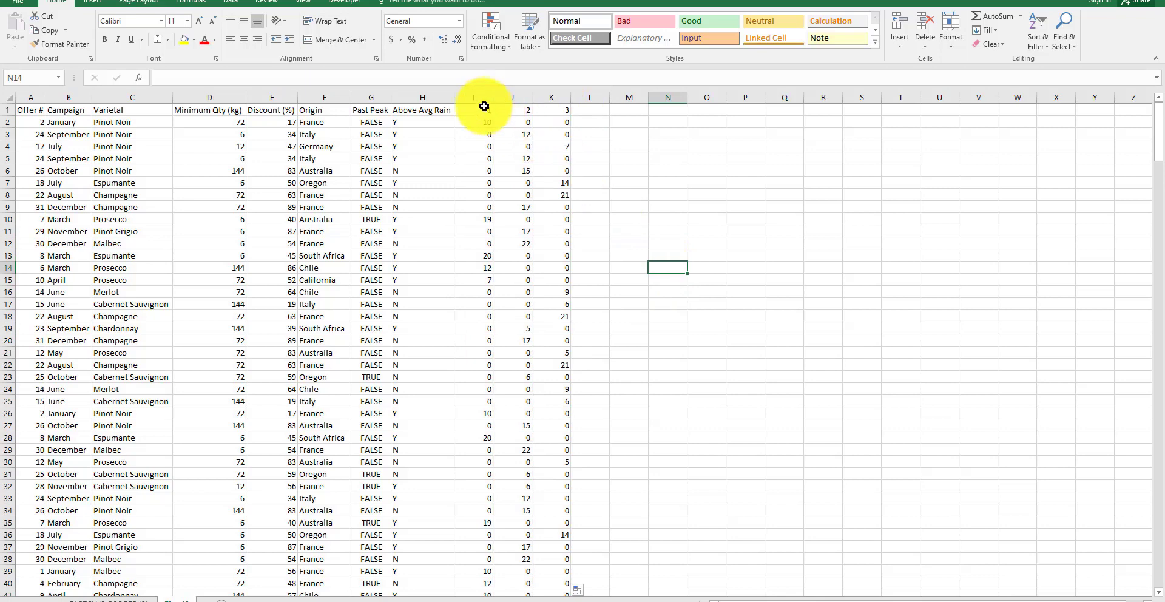
{"action": "left_click_drag", "start_coordinate": [551, 110], "coordinate": [25, 109]}
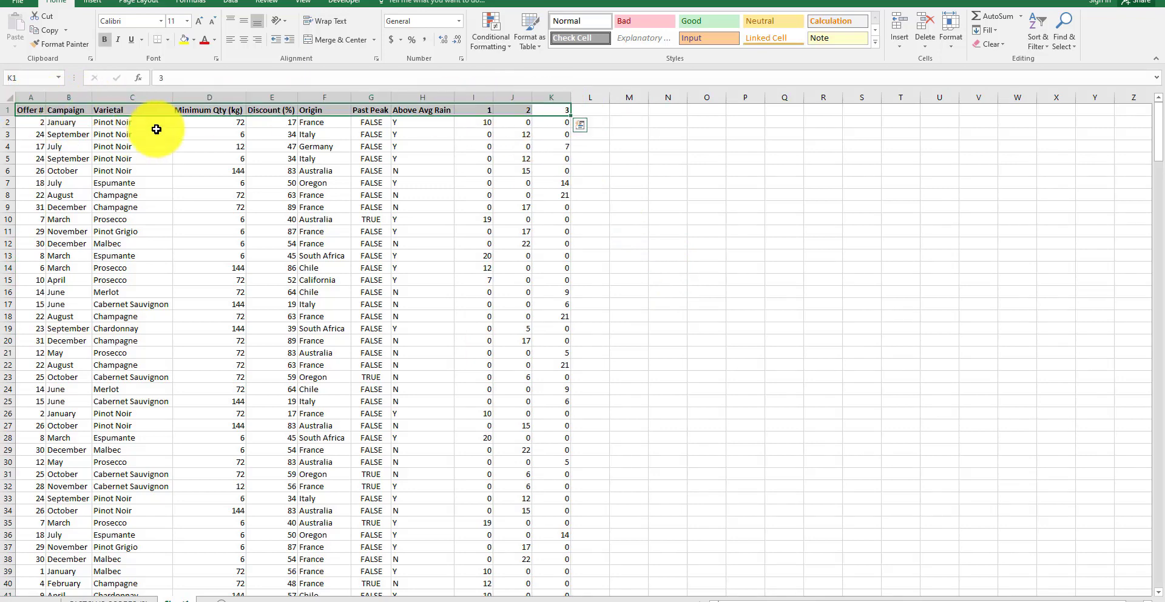
{"action": "left_click", "coordinate": [666, 168]}
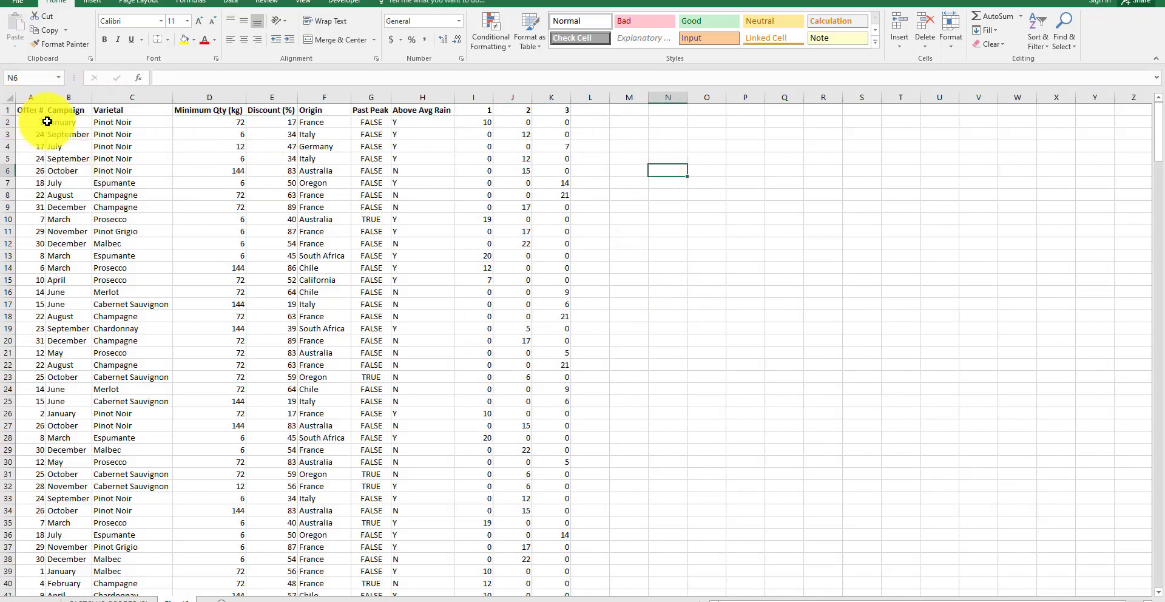
Replace the formulas in columns I to K with their values by copying and pasting them in place
{"action": "left_click_drag", "start_coordinate": [465, 96], "coordinate": [550, 97]}
{"action": "key", "text": "ctrl+c"}
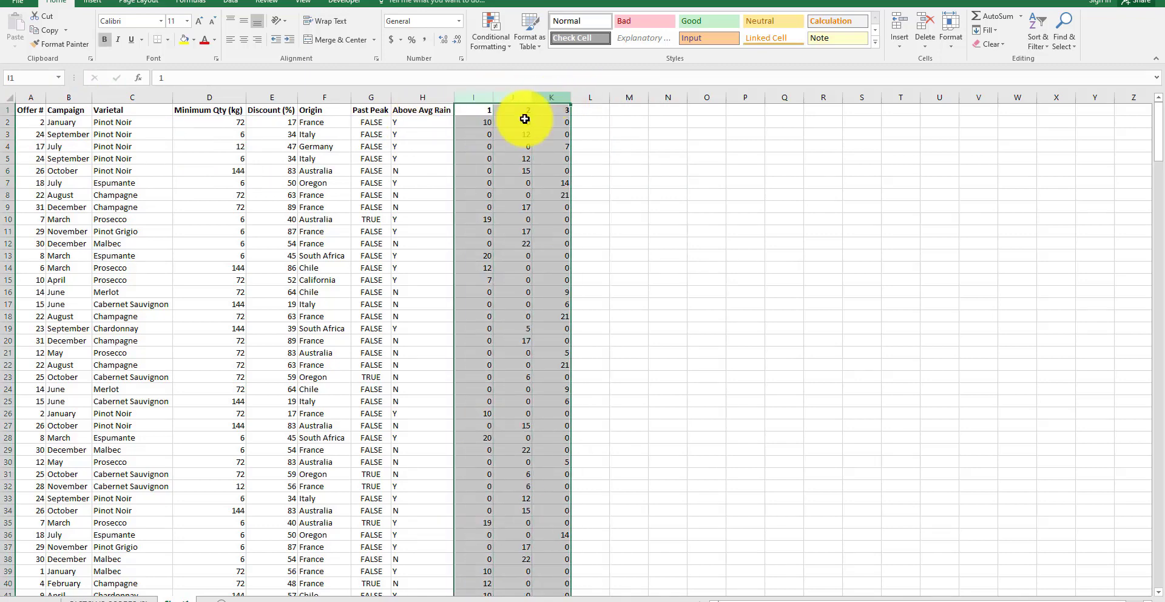
{"action": "right_click", "coordinate": [485, 121]}
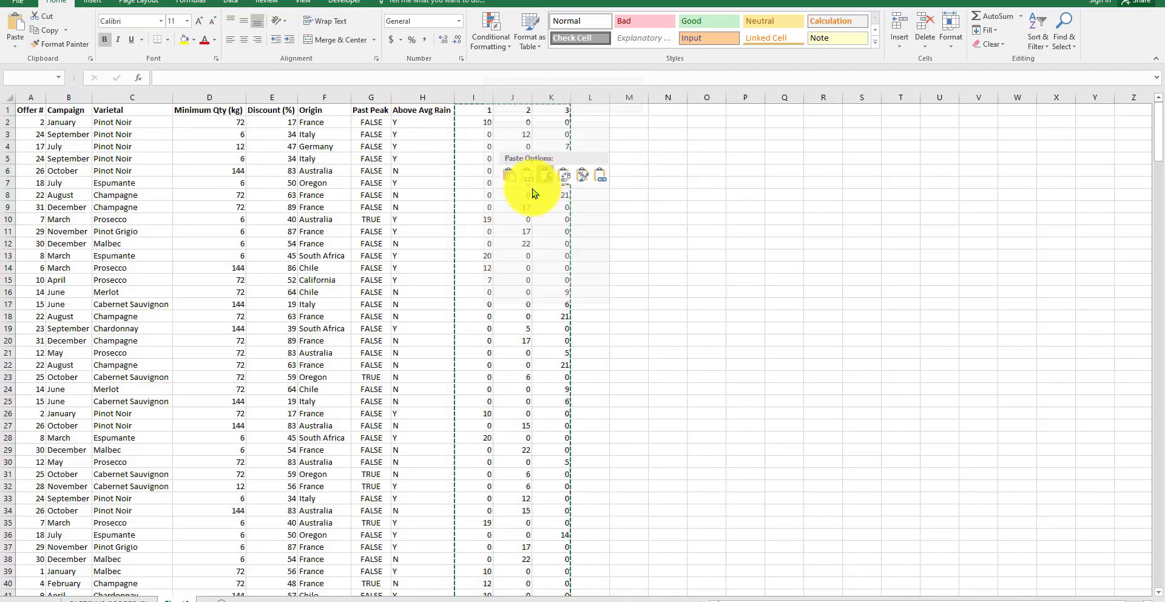
{"action": "left_click", "coordinate": [497, 190]}
{"action": "left_click", "coordinate": [405, 148]}
{"action": "left_click", "coordinate": [547, 271]}
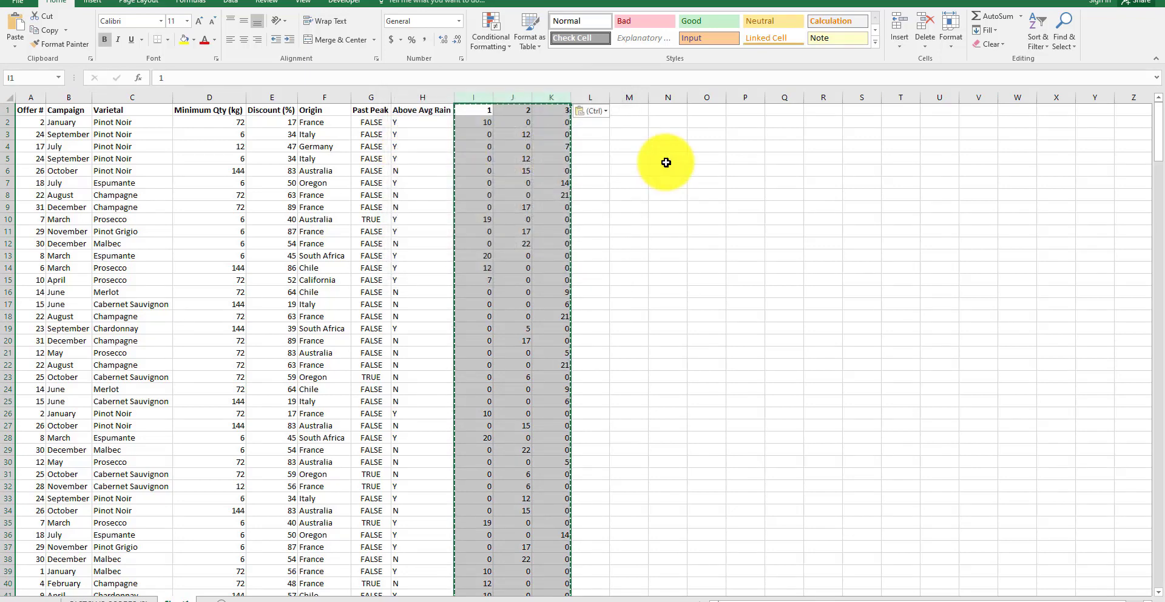
Add filters to the header row from Offer # through cluster 3
{"action": "left_click_drag", "start_coordinate": [554, 110], "coordinate": [27, 110]}
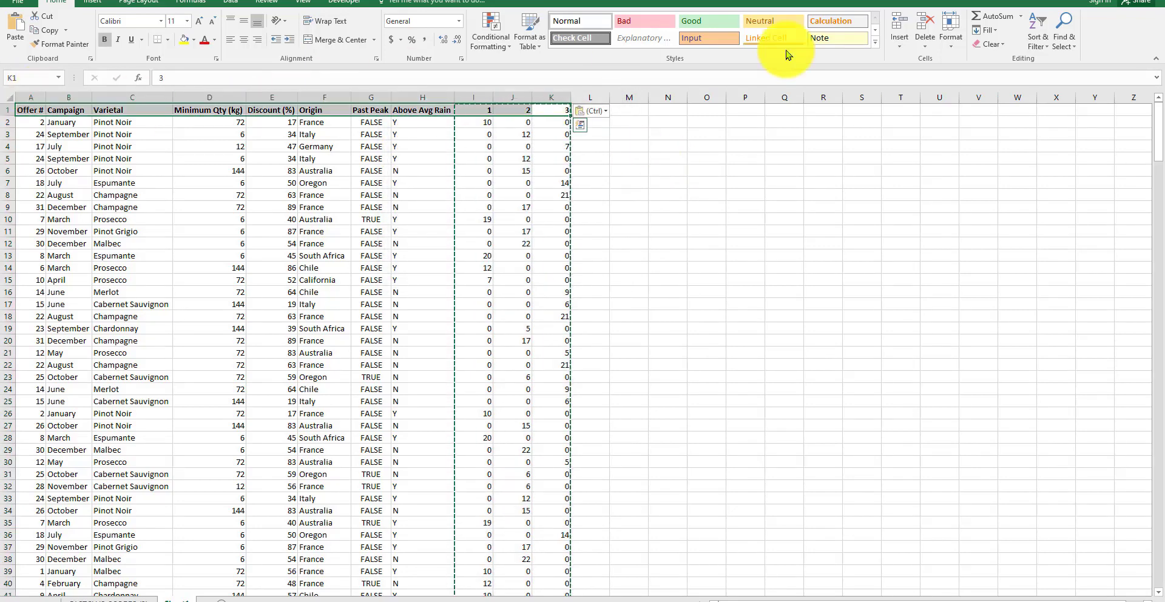
{"action": "left_click", "coordinate": [1036, 31]}
{"action": "left_click", "coordinate": [1040, 101]}
{"action": "left_click", "coordinate": [602, 181]}
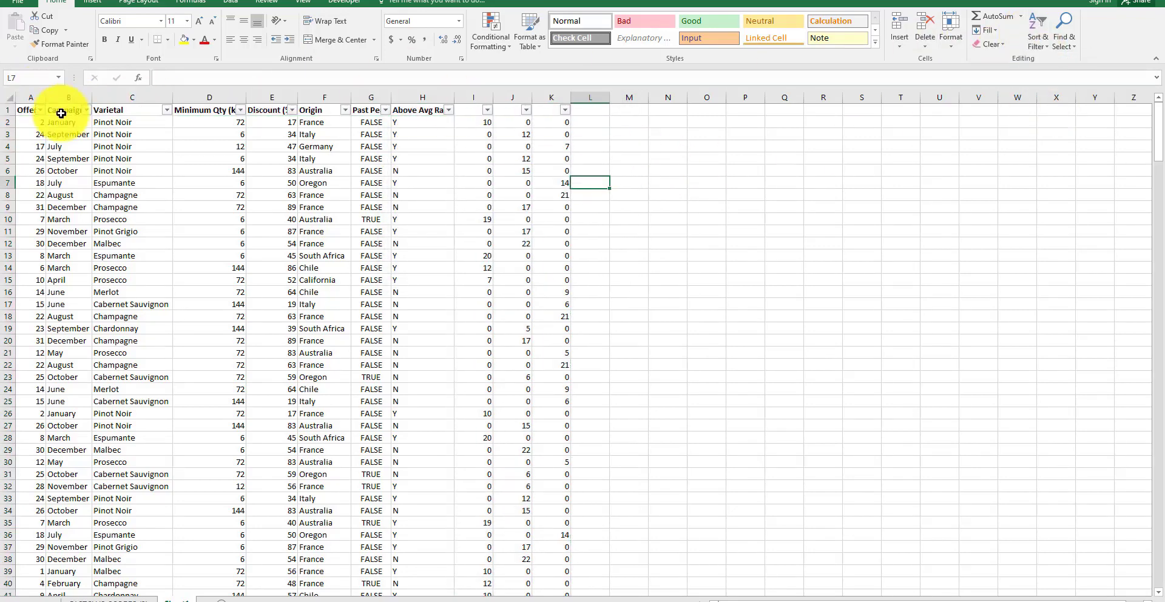
Widen all columns of the sheet to one uniform width
{"action": "left_click", "coordinate": [9, 98]}
{"action": "double_click", "coordinate": [42, 98]}
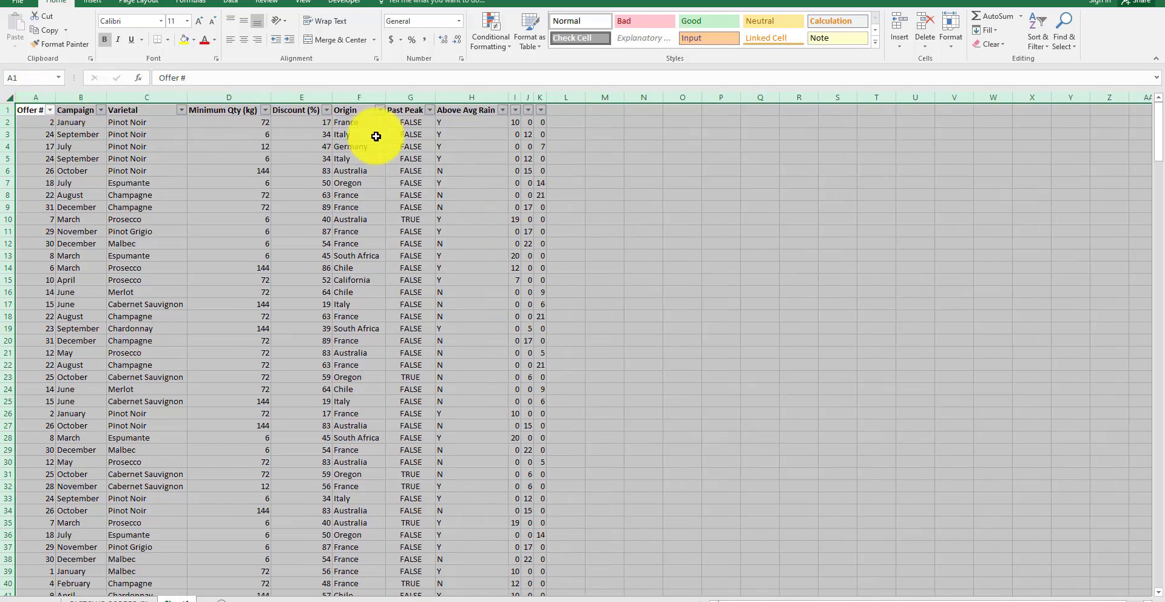
{"action": "left_click_drag", "start_coordinate": [55, 98], "coordinate": [94, 99]}
Center the cluster headings 1, 2 and 3 in cells I1 to K1
{"action": "left_click", "coordinate": [666, 108]}
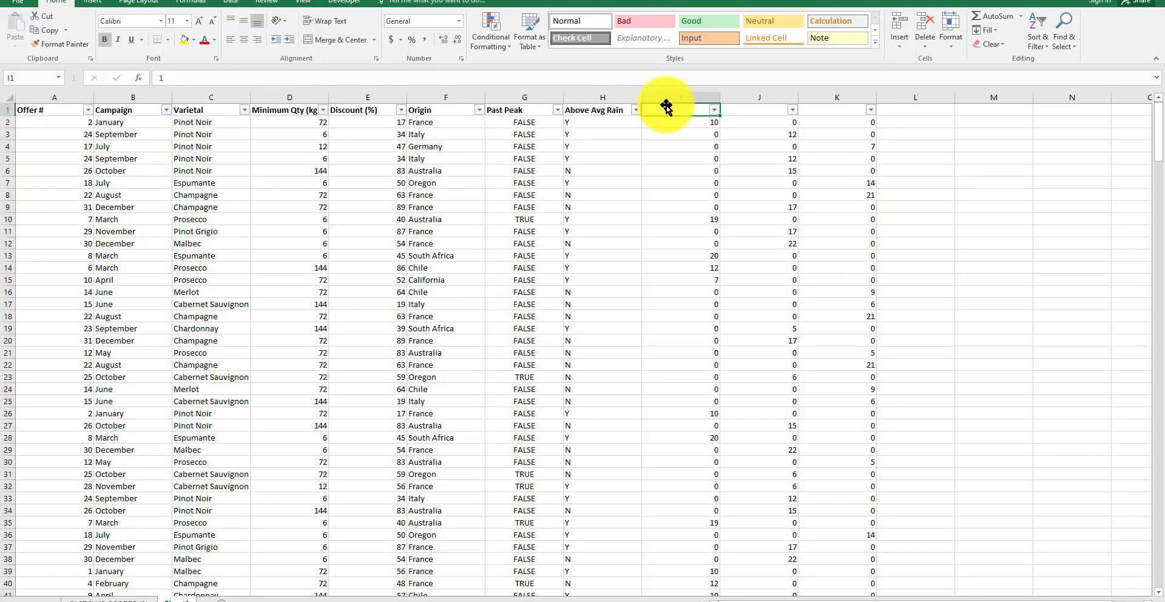
{"action": "left_click_drag", "start_coordinate": [666, 107], "coordinate": [858, 108]}
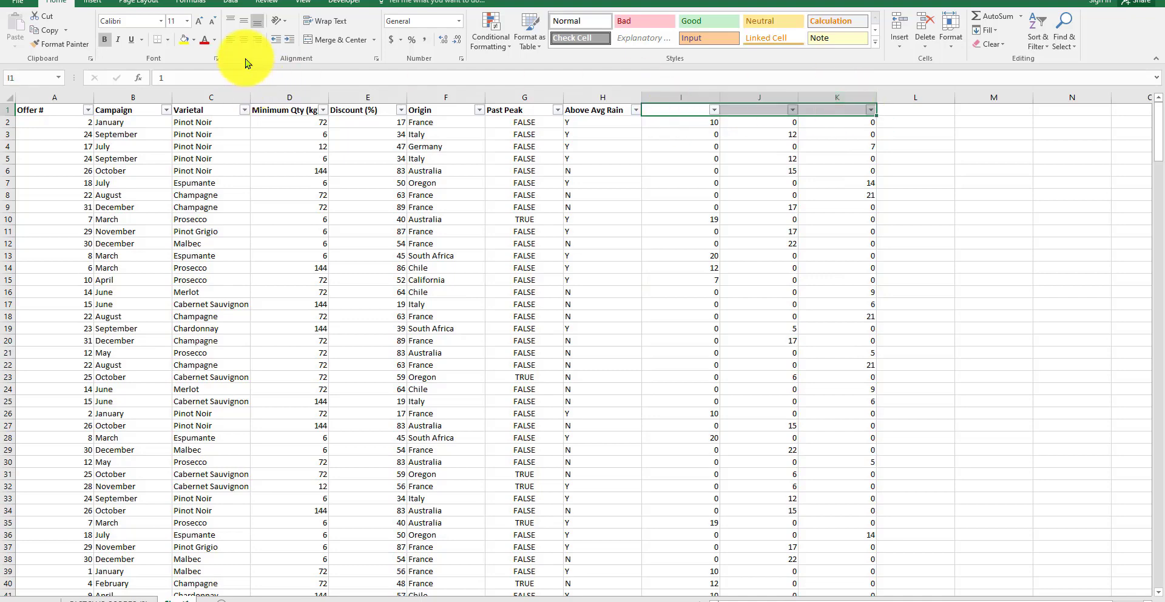
{"action": "left_click", "coordinate": [244, 40]}
{"action": "left_click", "coordinate": [707, 169]}
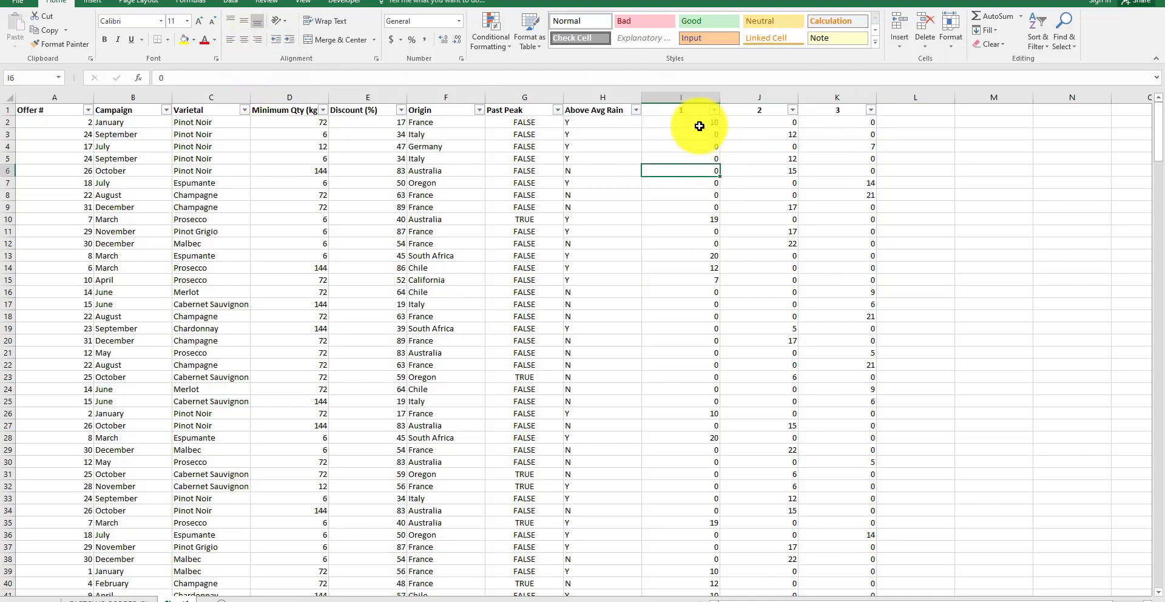
Sort the table by the cluster 1 column from largest to smallest
{"action": "left_click", "coordinate": [692, 108]}
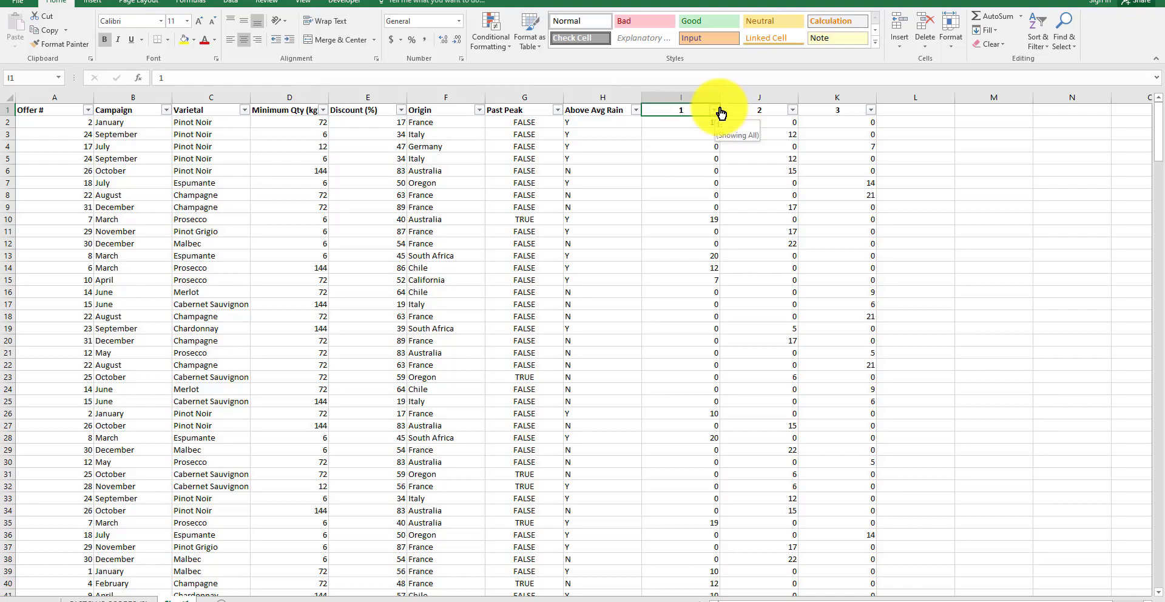
{"action": "left_click", "coordinate": [720, 111]}
{"action": "left_click", "coordinate": [682, 139]}
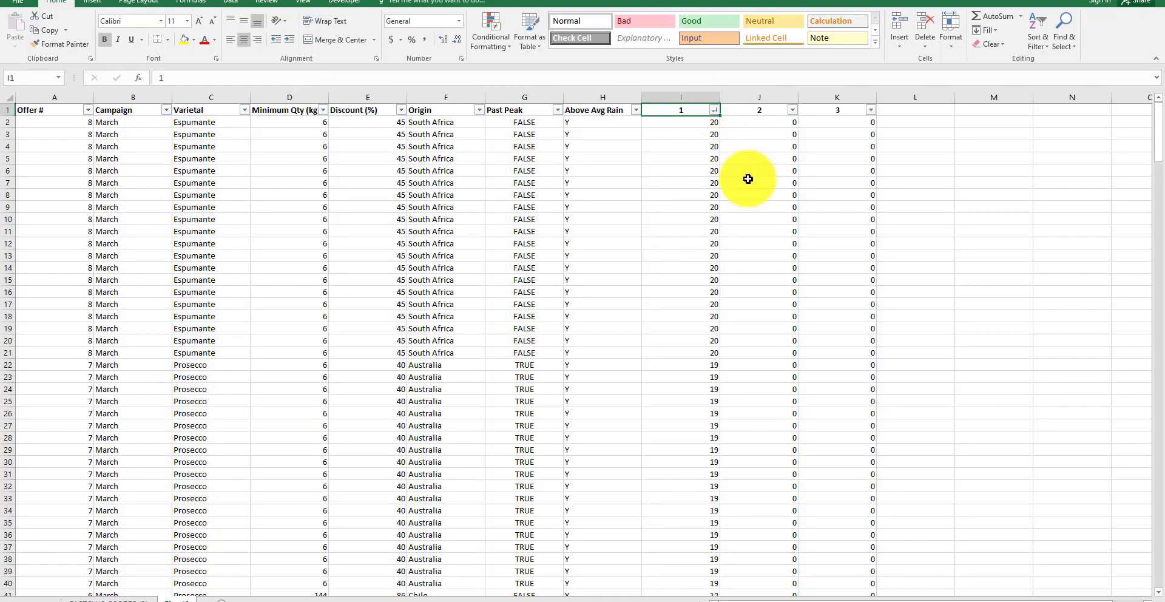
{"action": "left_click_drag", "start_coordinate": [1158, 132], "coordinate": [1162, 41]}
{"action": "left_click", "coordinate": [325, 195]}
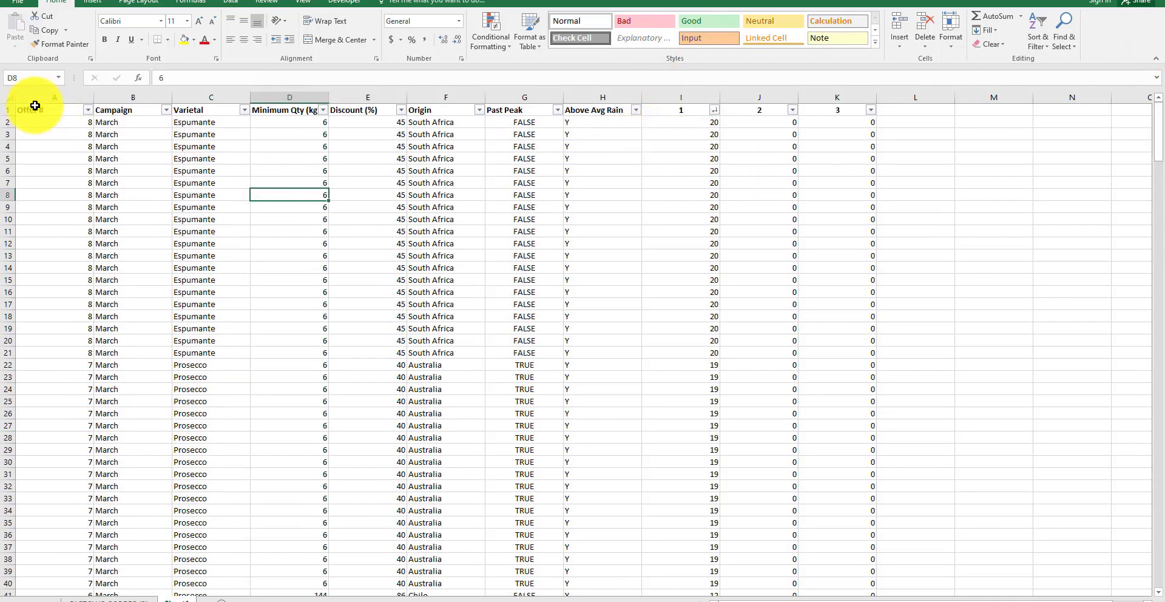
Remove duplicate rows from columns A to K, comparing all columns and treating the first row as headers
{"action": "left_click_drag", "start_coordinate": [25, 97], "coordinate": [838, 76]}
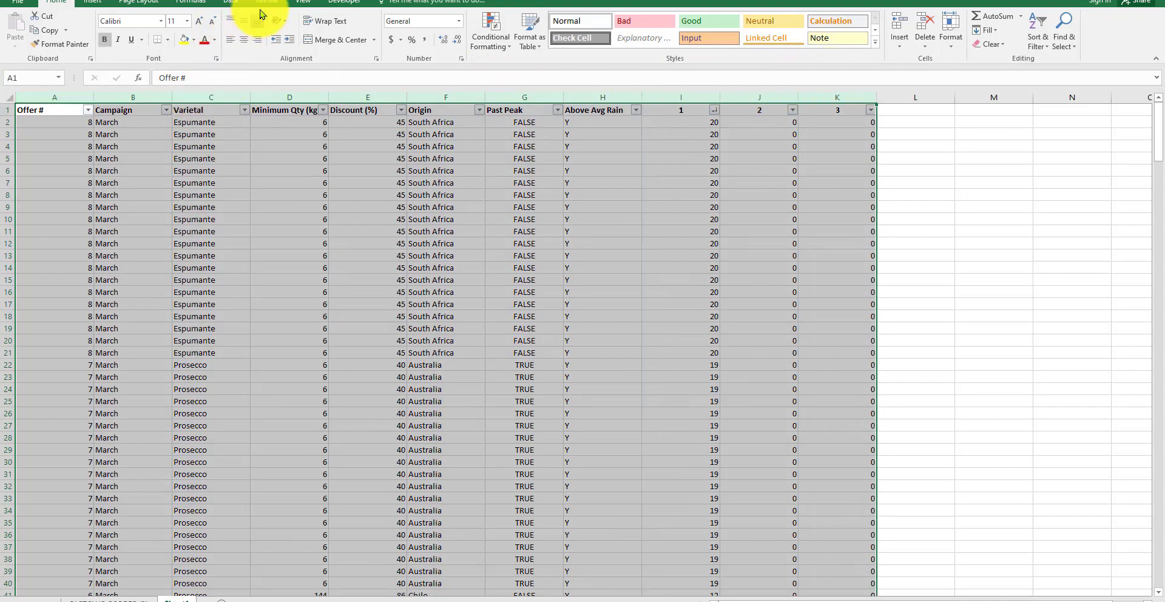
{"action": "left_click", "coordinate": [235, 4]}
{"action": "left_click", "coordinate": [561, 27]}
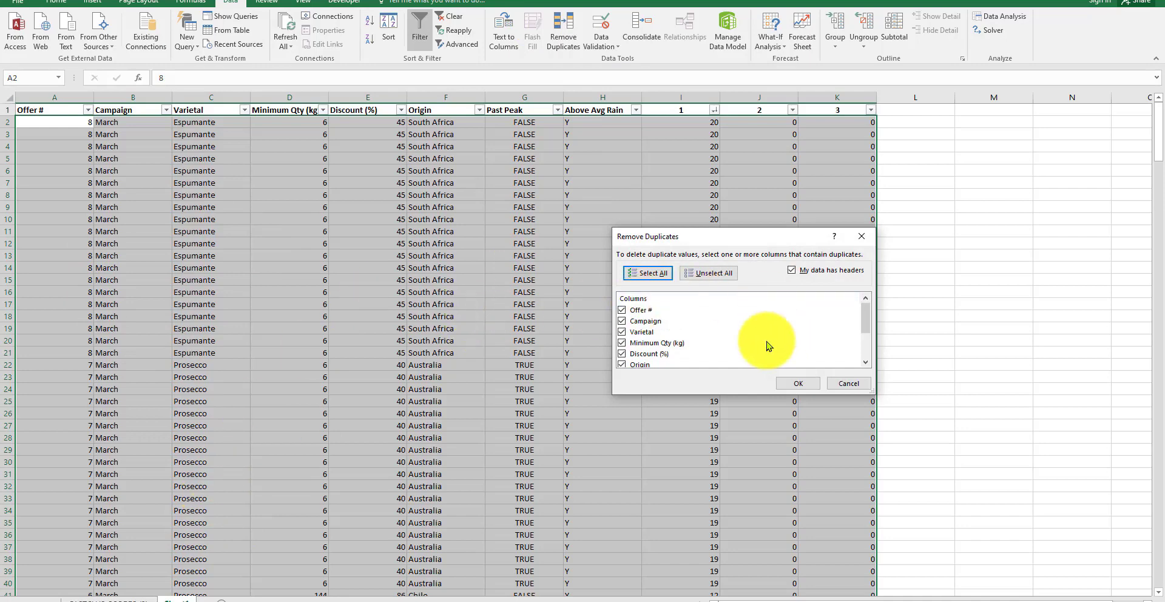
{"action": "left_click", "coordinate": [787, 385]}
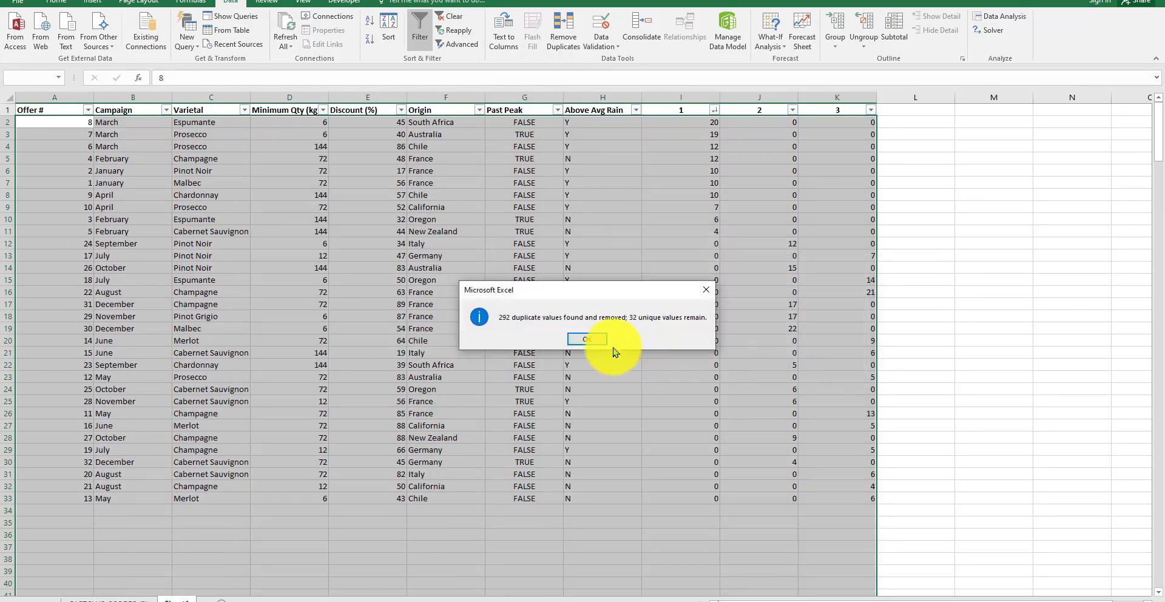
{"action": "left_click", "coordinate": [589, 341]}
Fit the width of the Offer # column to its contents
{"action": "left_click", "coordinate": [525, 330]}
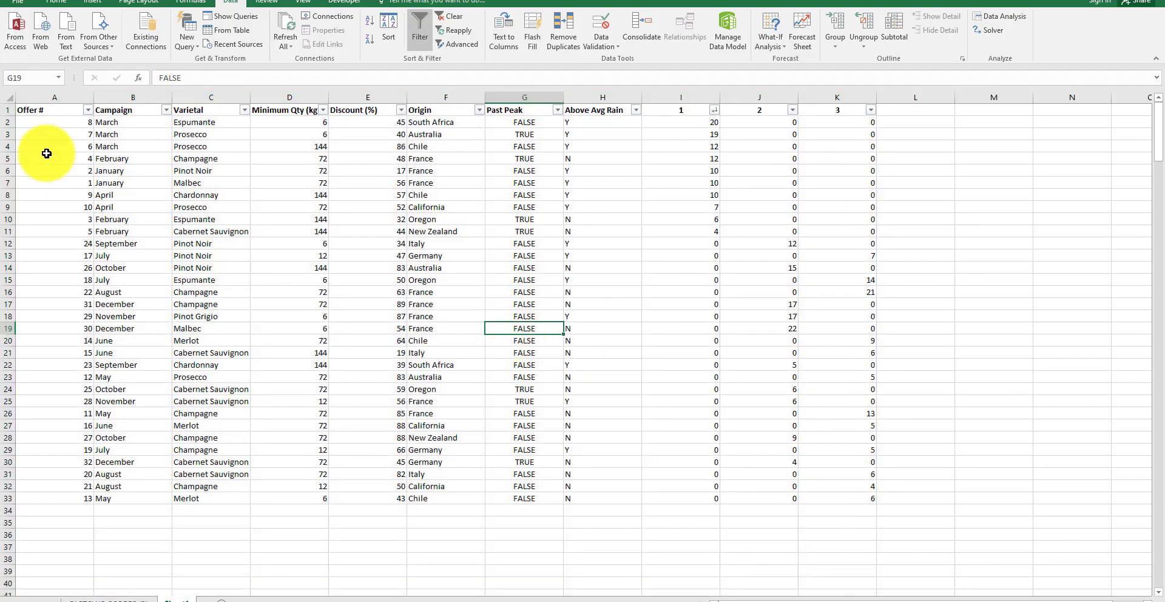
{"action": "double_click", "coordinate": [92, 94]}
{"action": "left_click", "coordinate": [182, 221]}
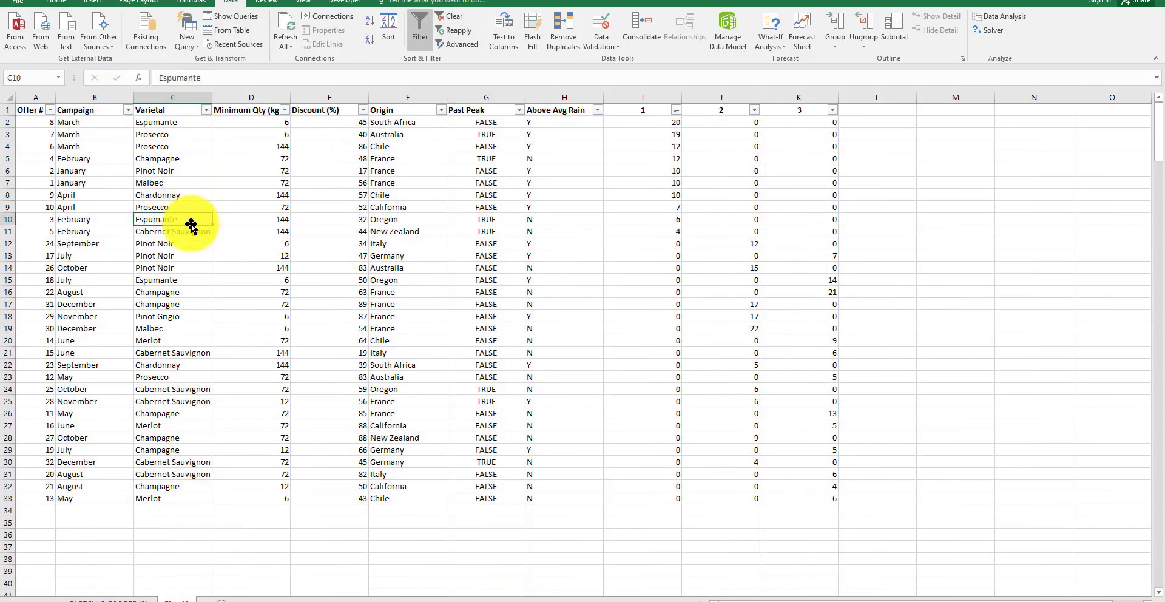
Sort the table from largest to smallest by the cluster 1 column and again by the cluster 2 column
{"action": "left_click", "coordinate": [675, 110]}
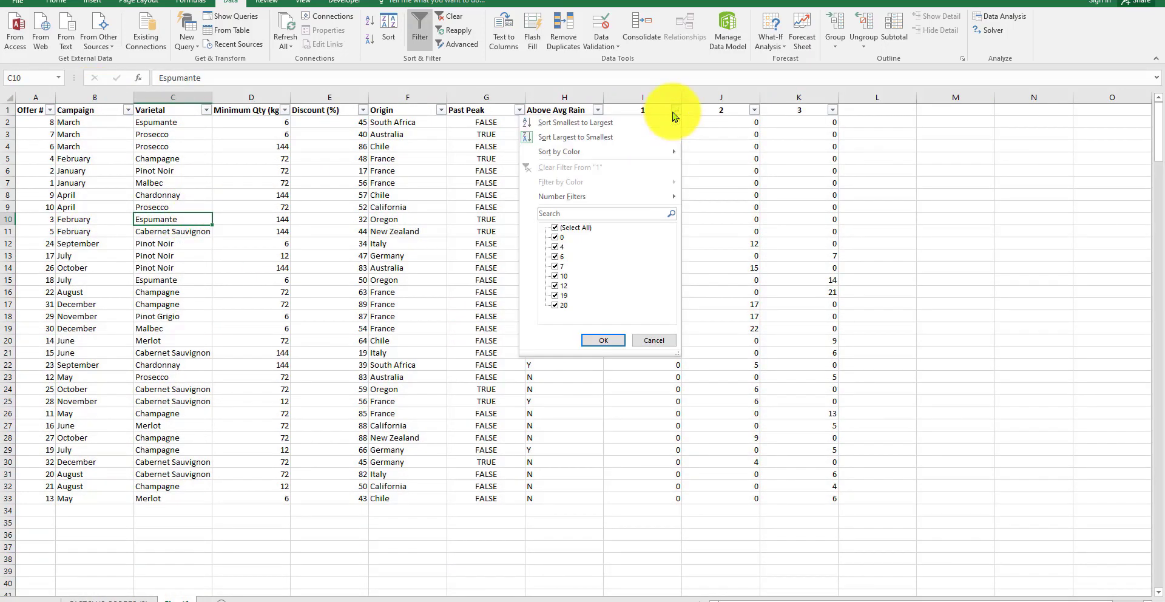
{"action": "left_click", "coordinate": [640, 137]}
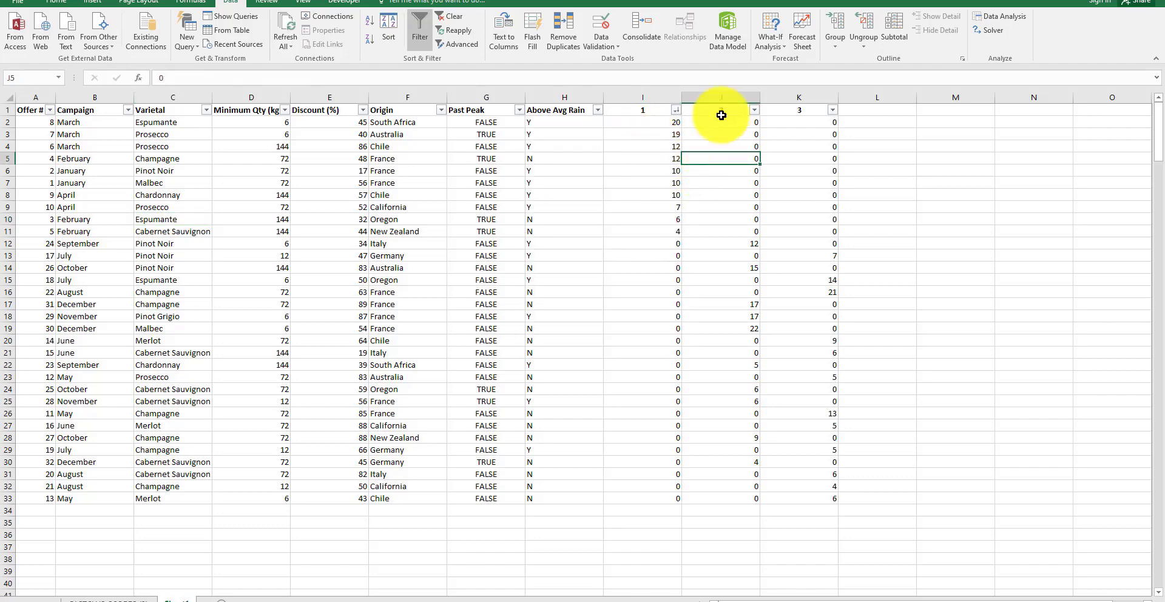
{"action": "left_click", "coordinate": [754, 110]}
{"action": "left_click", "coordinate": [731, 134]}
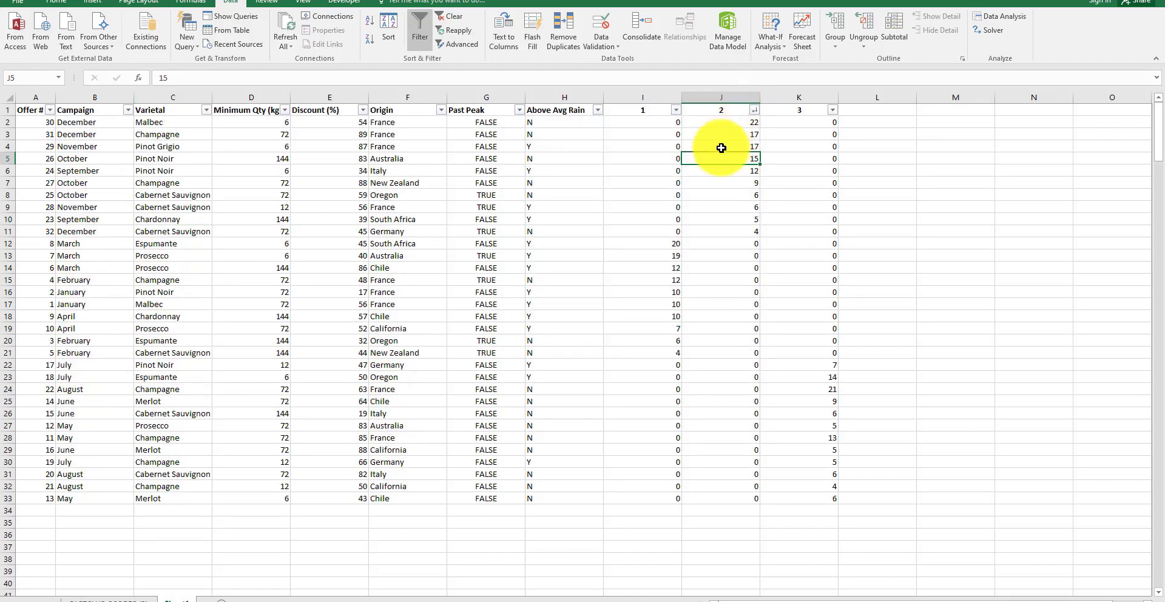
Sort the table by the cluster 3 column from largest to smallest and select its top five offers from Campaign through column 3
{"action": "left_click", "coordinate": [832, 111]}
{"action": "left_click", "coordinate": [807, 137]}
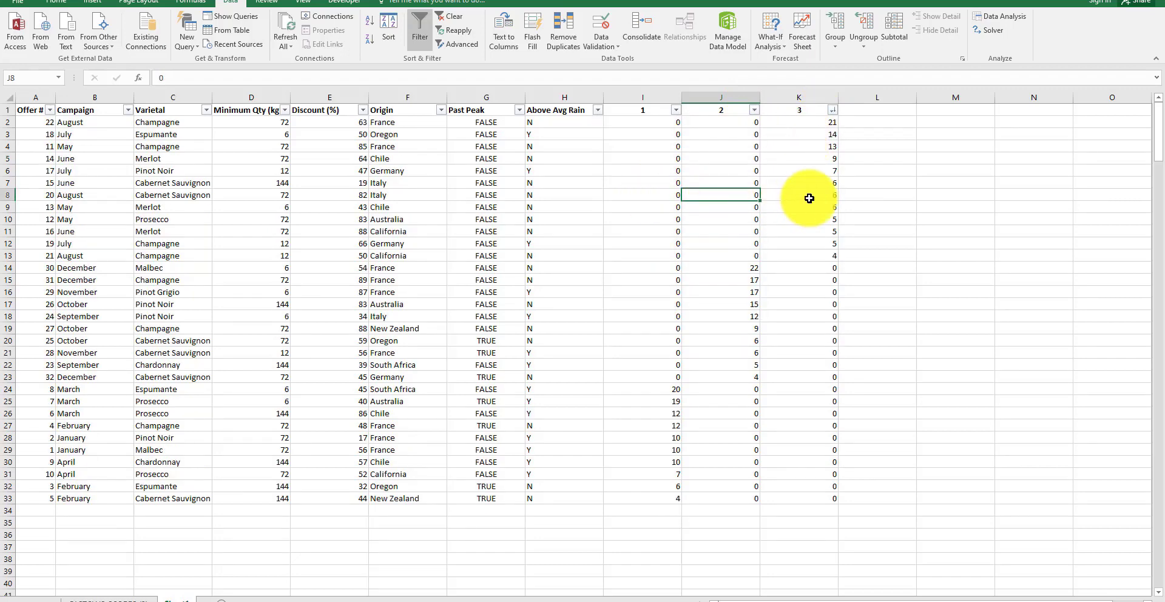
{"action": "left_click_drag", "start_coordinate": [819, 124], "coordinate": [796, 125]}
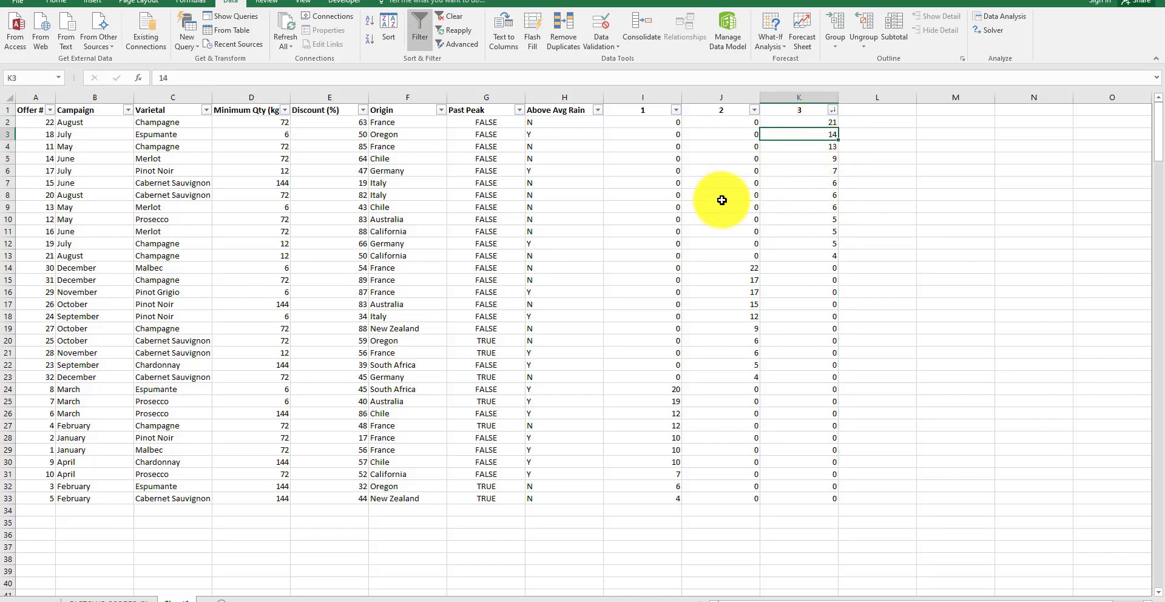
{"action": "left_click", "coordinate": [789, 147]}
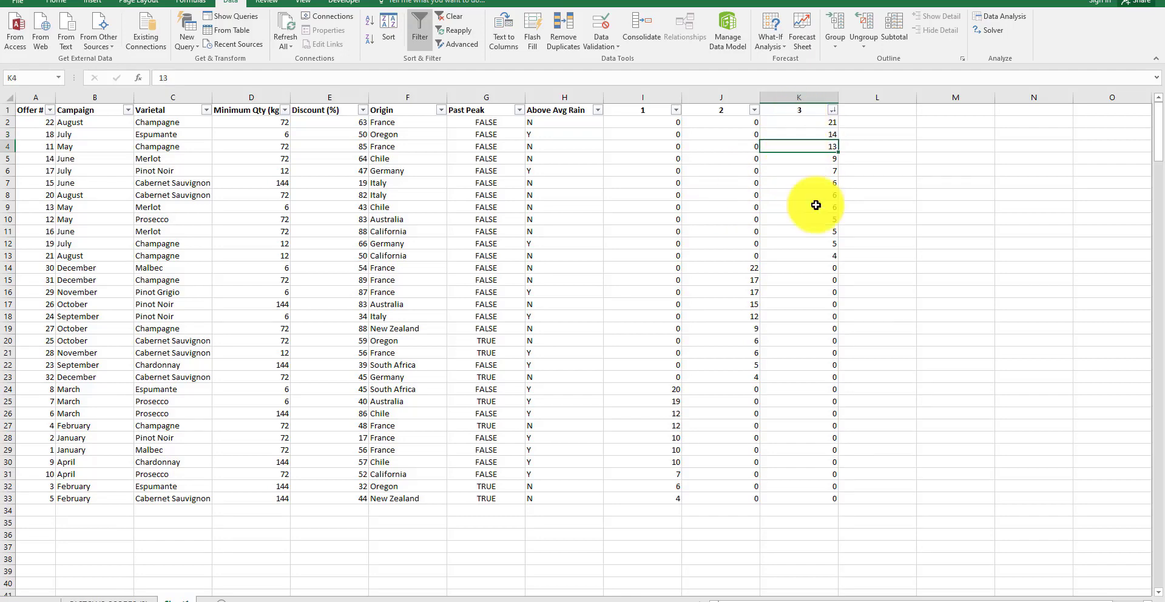
{"action": "left_click", "coordinate": [811, 125]}
{"action": "left_click_drag", "start_coordinate": [811, 126], "coordinate": [796, 169]}
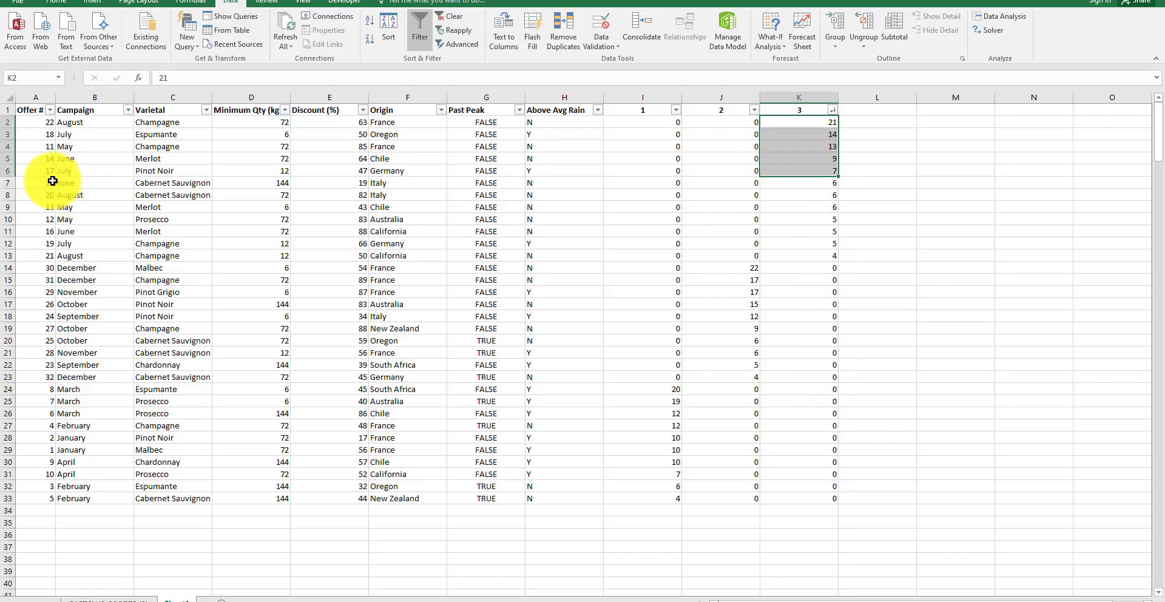
{"action": "left_click", "coordinate": [74, 172], "text": "shift"}
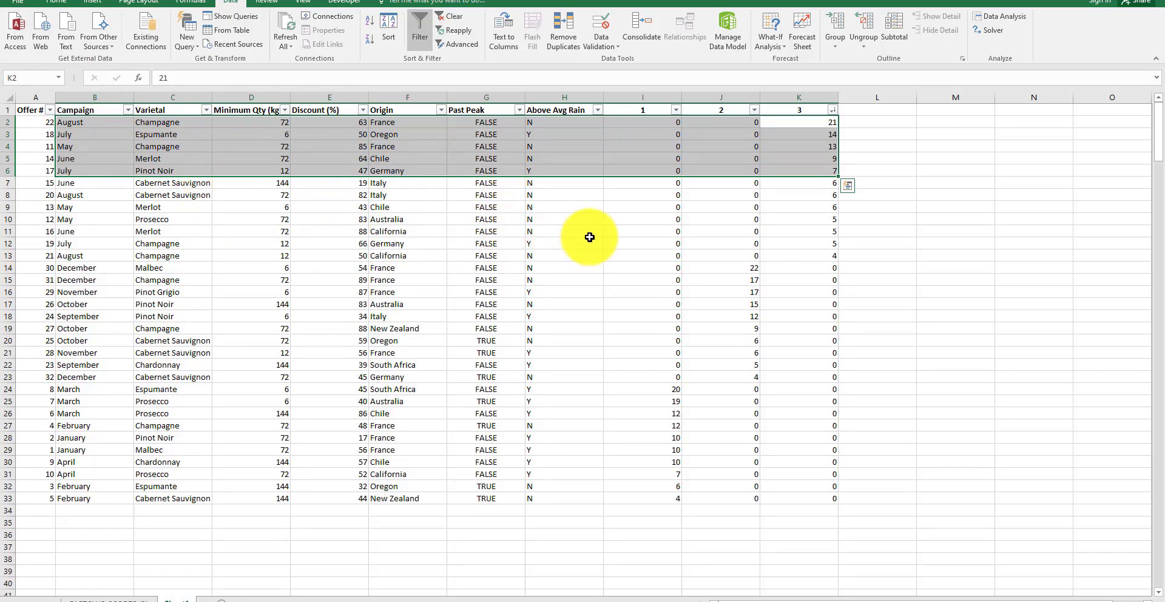
Sort the table by the cluster 2 column from largest to smallest and check the origins and campaign months of its top offers
{"action": "left_click", "coordinate": [955, 256]}
{"action": "left_click", "coordinate": [755, 110]}
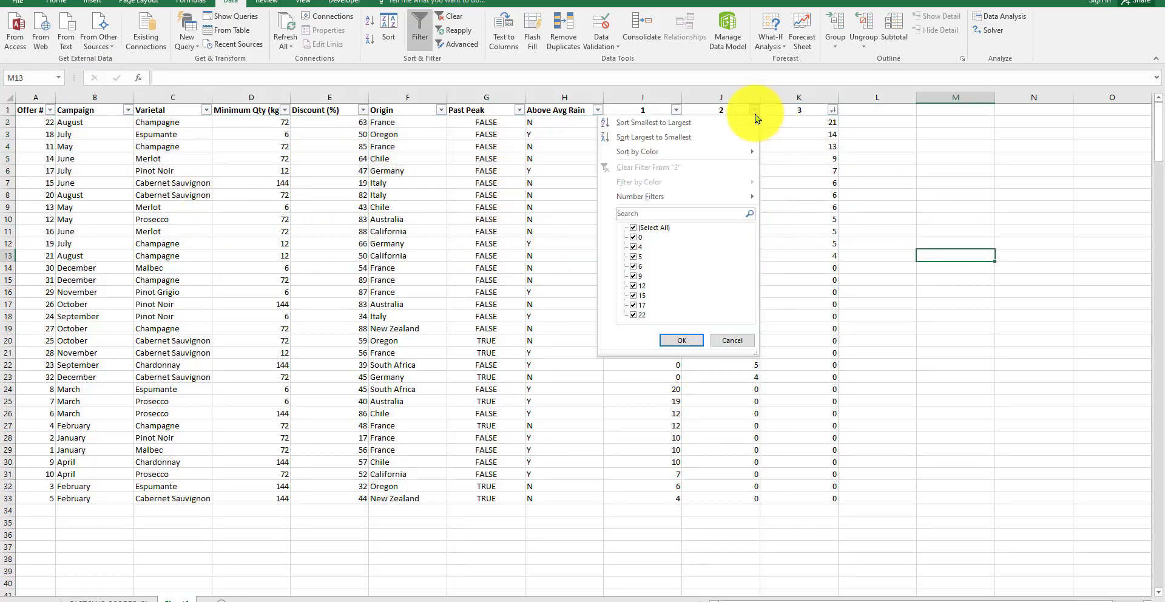
{"action": "left_click", "coordinate": [692, 139]}
{"action": "left_click", "coordinate": [662, 206]}
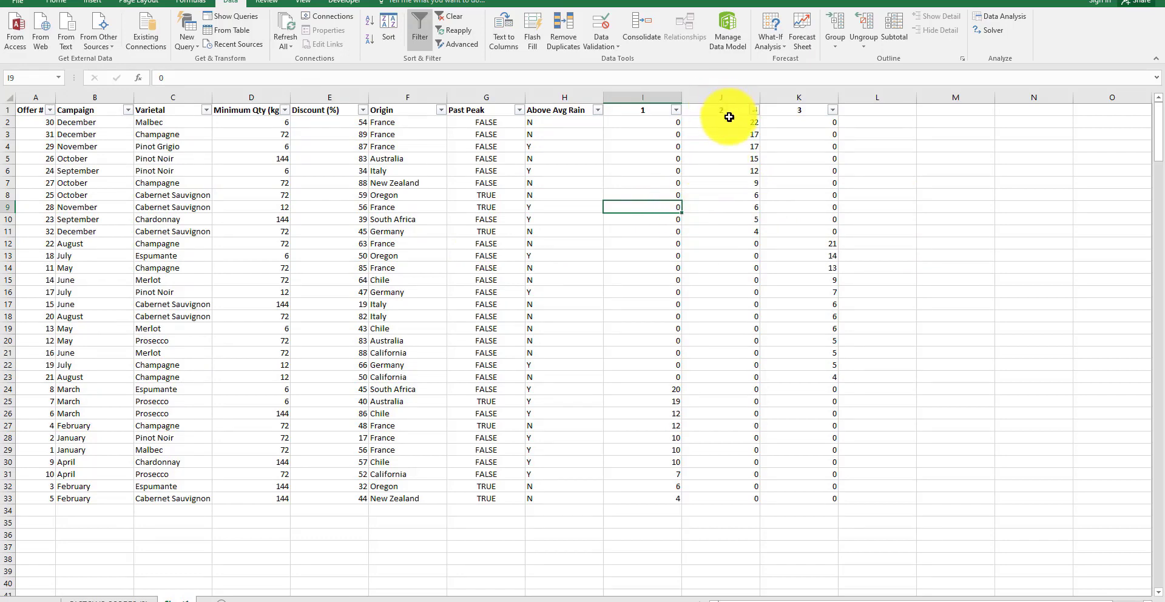
{"action": "left_click_drag", "start_coordinate": [728, 120], "coordinate": [725, 149]}
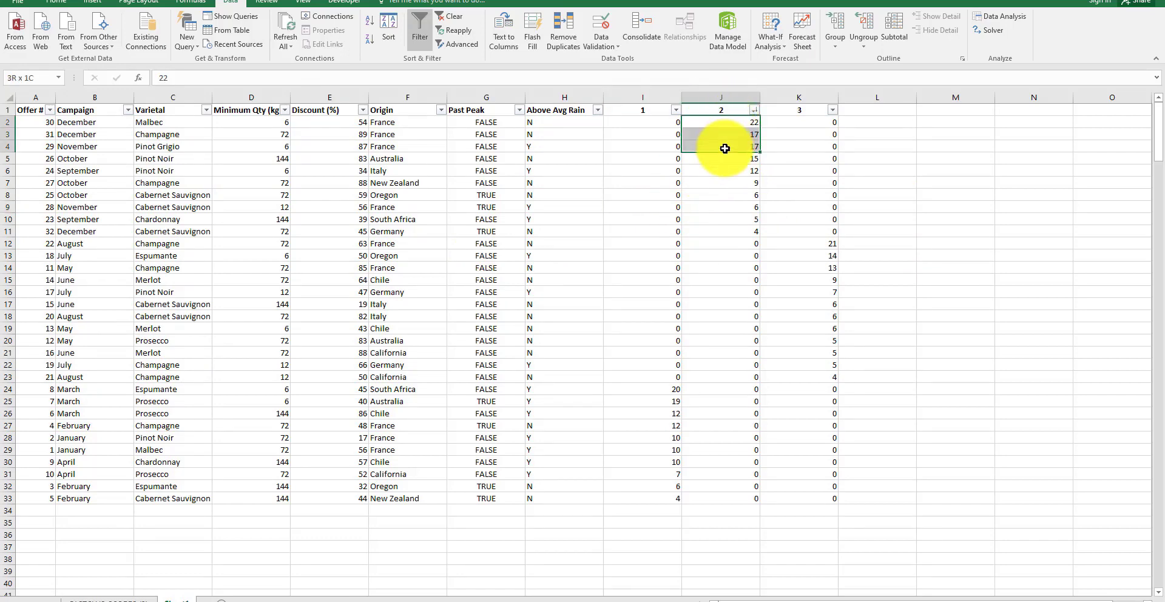
{"action": "left_click", "coordinate": [414, 136]}
{"action": "left_click_drag", "start_coordinate": [408, 120], "coordinate": [406, 147]}
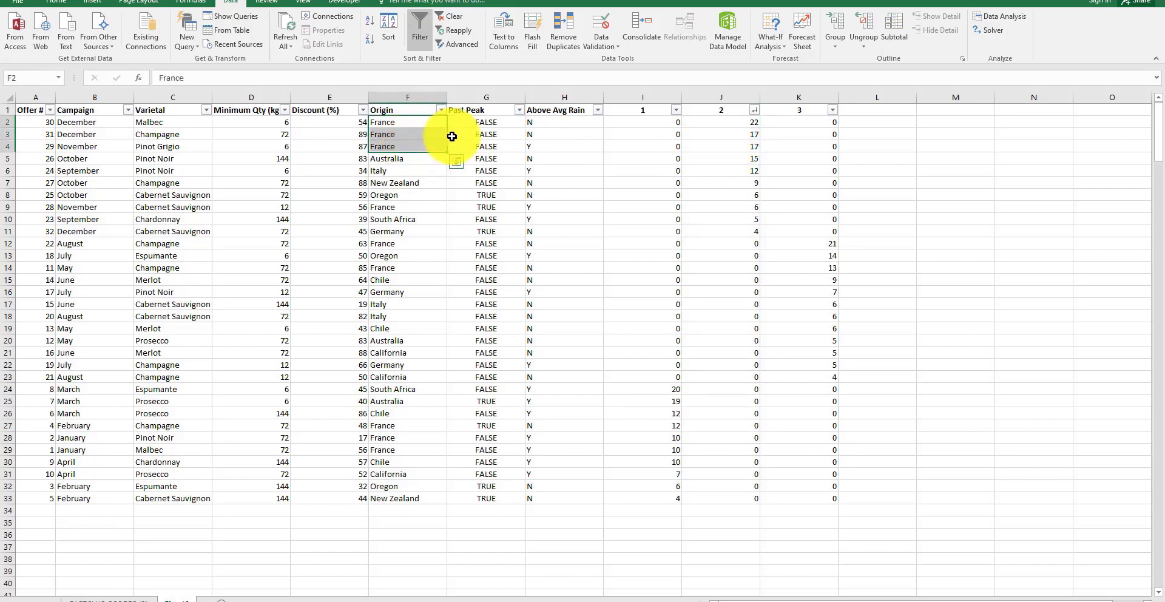
{"action": "left_click_drag", "start_coordinate": [91, 122], "coordinate": [97, 155]}
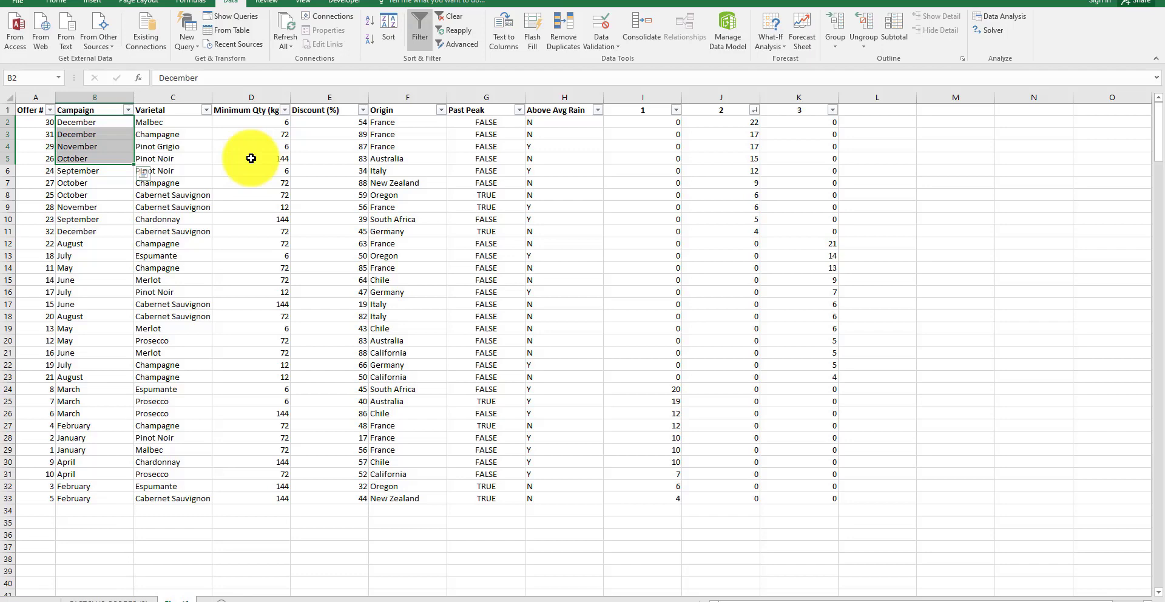
Sort the table by the cluster 1 column from largest to smallest and check the campaign months of its top three offers
{"action": "left_click", "coordinate": [675, 111]}
{"action": "left_click", "coordinate": [631, 137]}
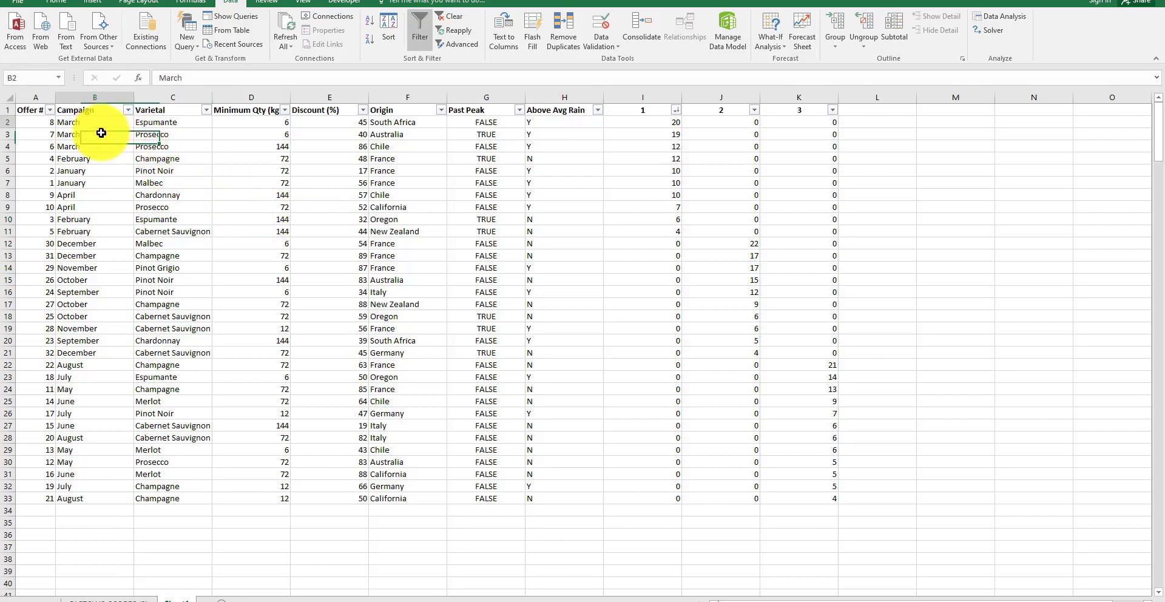
{"action": "left_click_drag", "start_coordinate": [94, 123], "coordinate": [102, 152]}
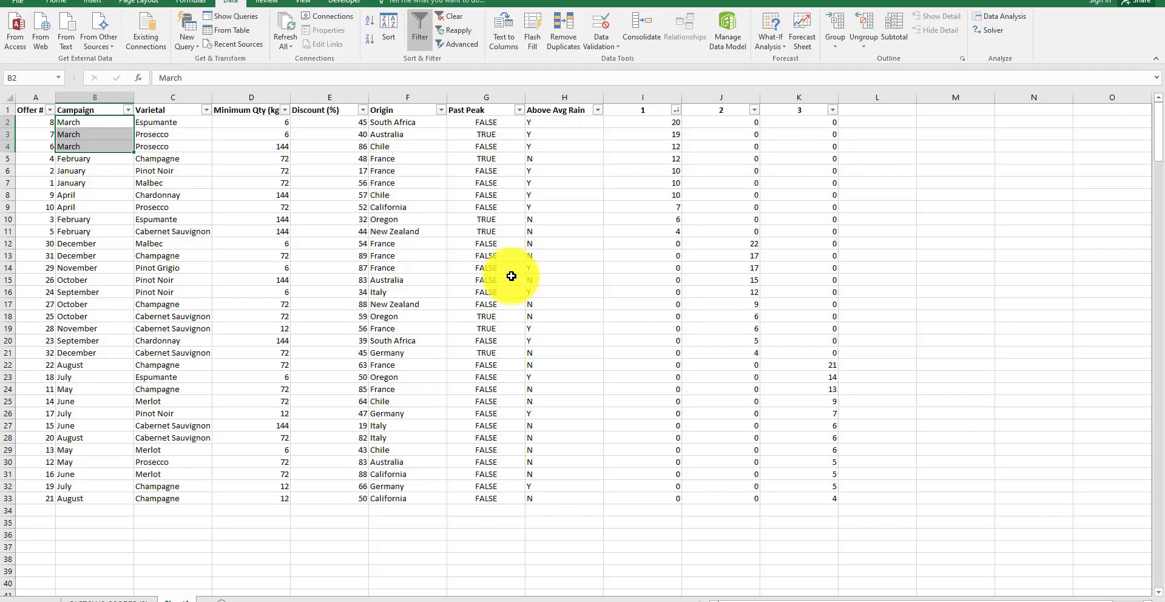
{"action": "left_click", "coordinate": [812, 498]}
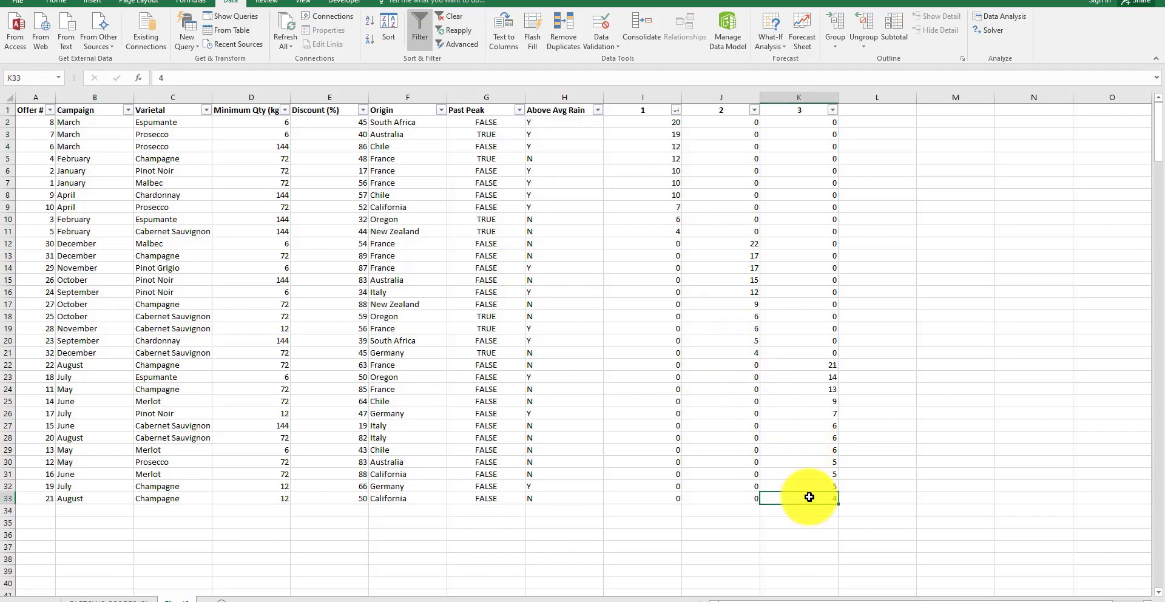
Select the January to March campaigns among the cluster 1 offers, and examine the varietals in those same rows
{"action": "left_click", "coordinate": [625, 123]}
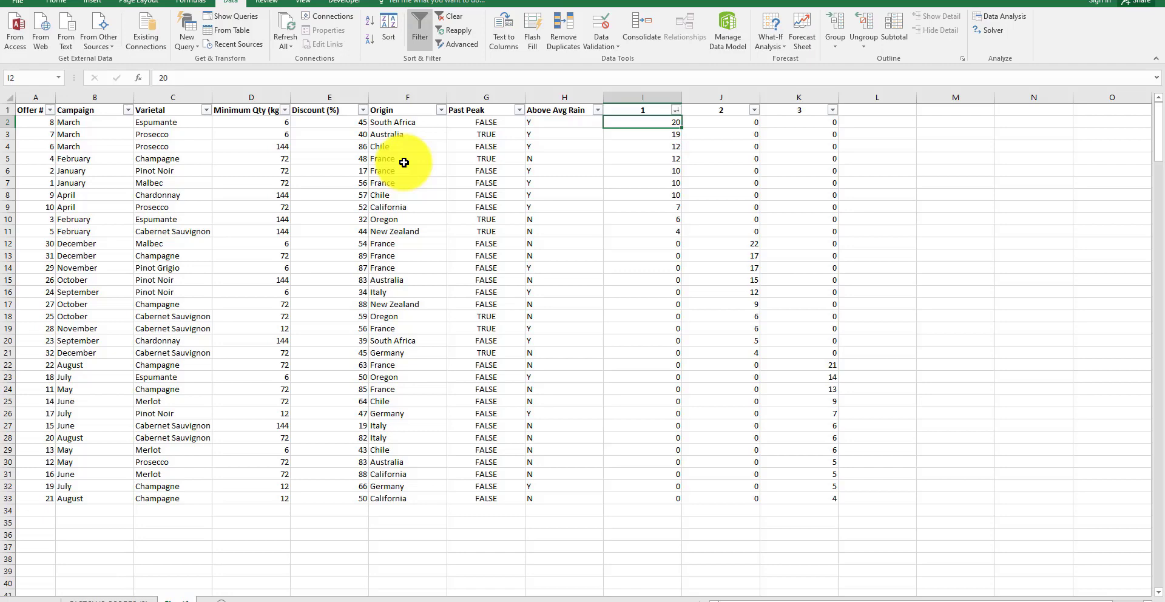
{"action": "left_click_drag", "start_coordinate": [78, 185], "coordinate": [112, 129]}
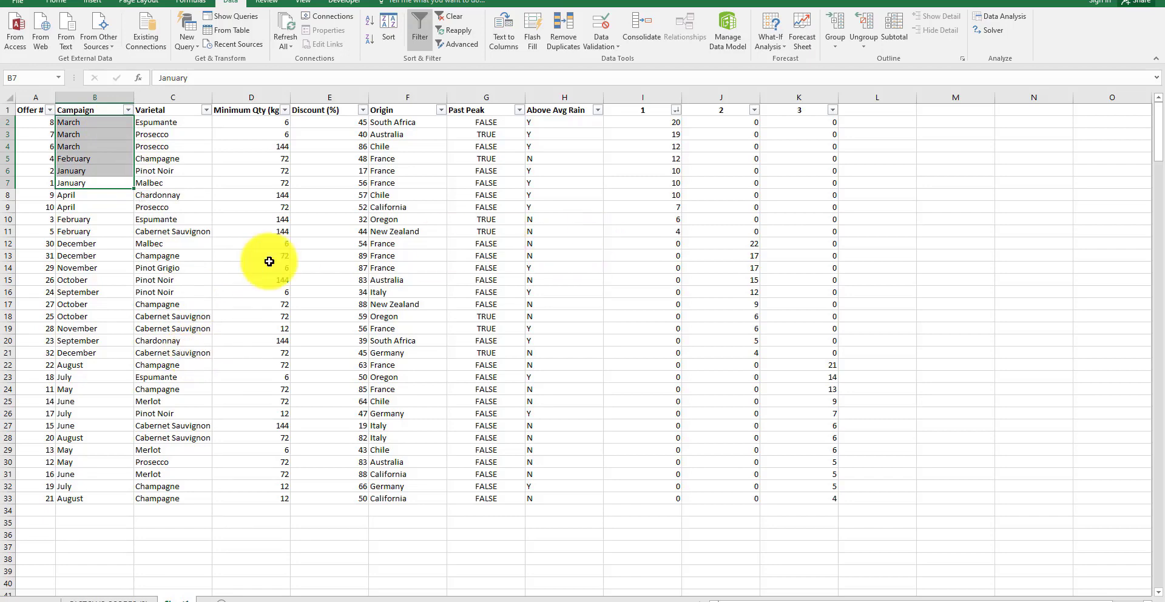
{"action": "left_click_drag", "start_coordinate": [93, 223], "coordinate": [94, 231]}
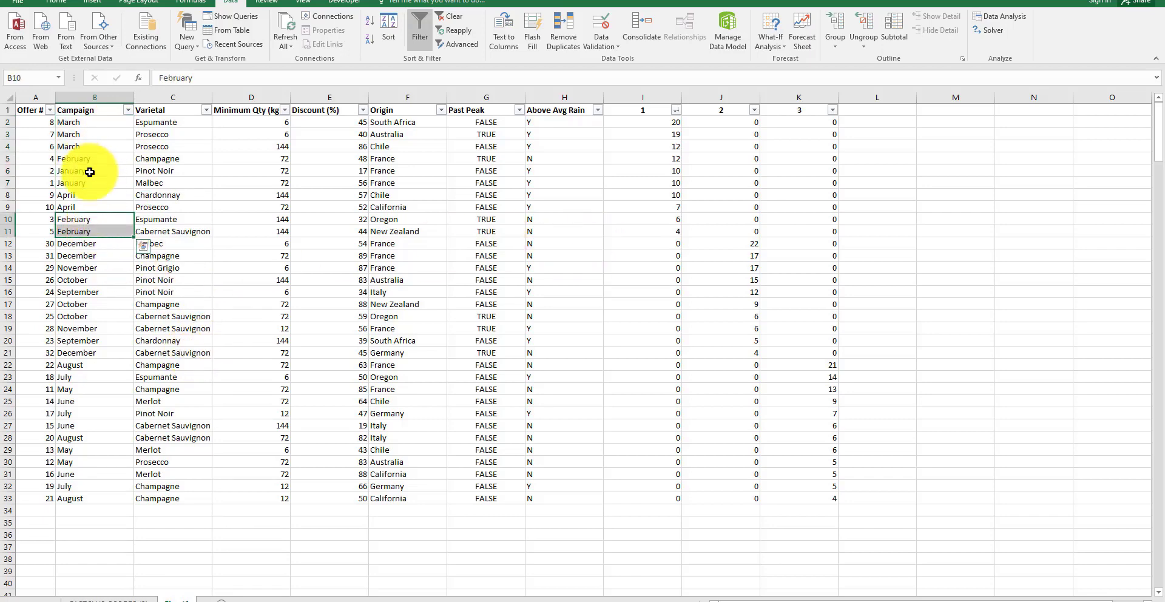
{"action": "left_click_drag", "start_coordinate": [88, 182], "coordinate": [93, 127]}
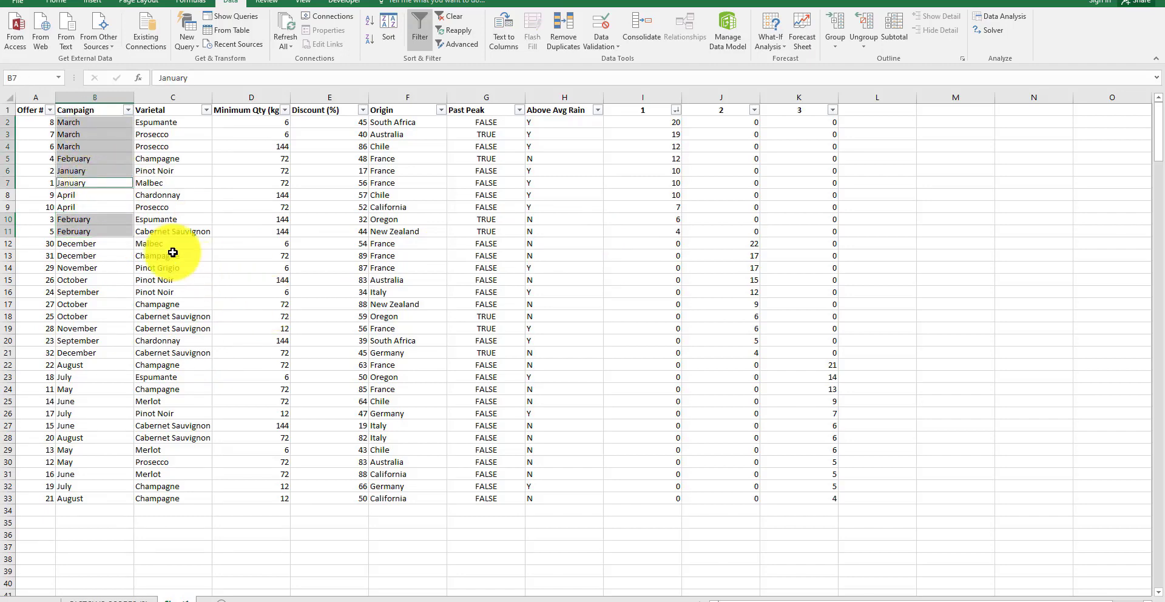
{"action": "left_click_drag", "start_coordinate": [176, 219], "coordinate": [173, 231]}
{"action": "left_click_drag", "start_coordinate": [169, 126], "coordinate": [173, 180]}
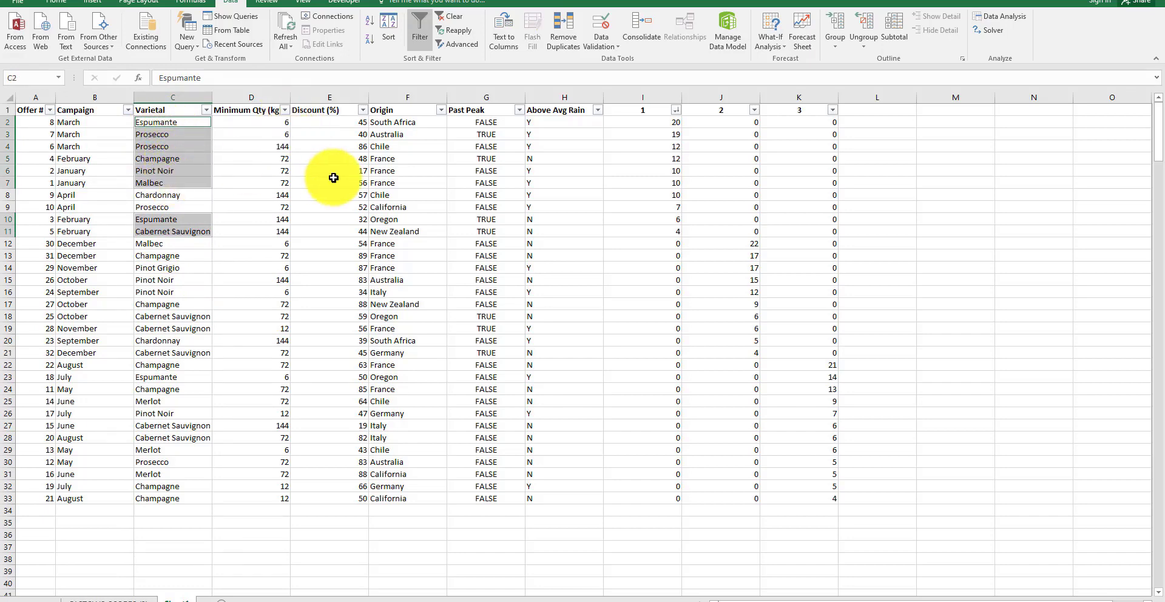
{"action": "left_click", "coordinate": [268, 362]}
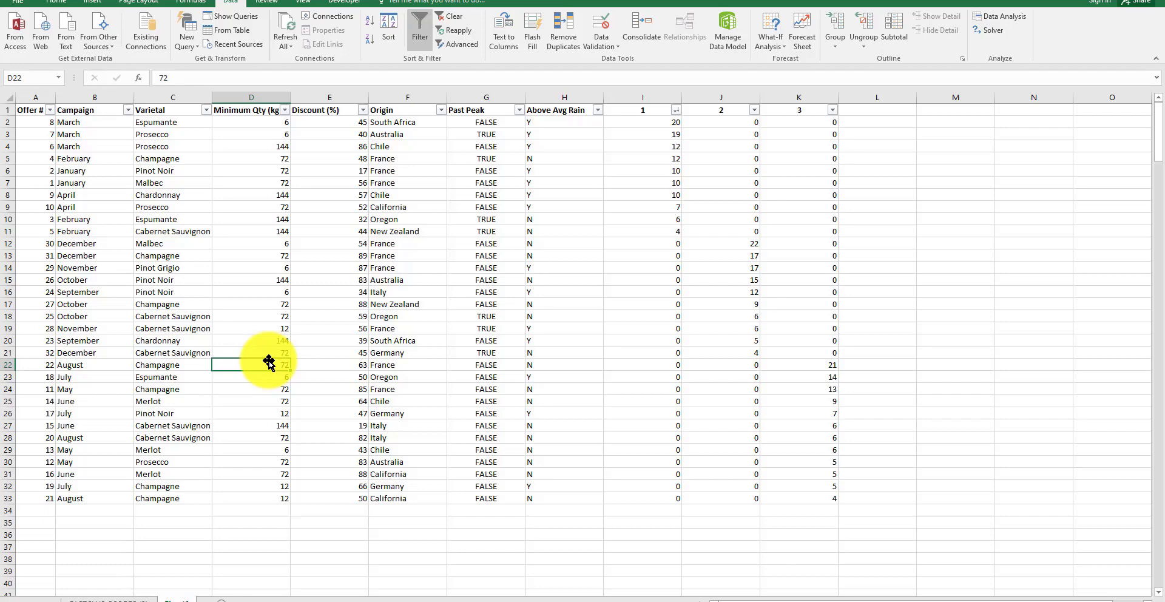
{"action": "left_click", "coordinate": [577, 355]}
{"action": "left_click", "coordinate": [930, 340]}
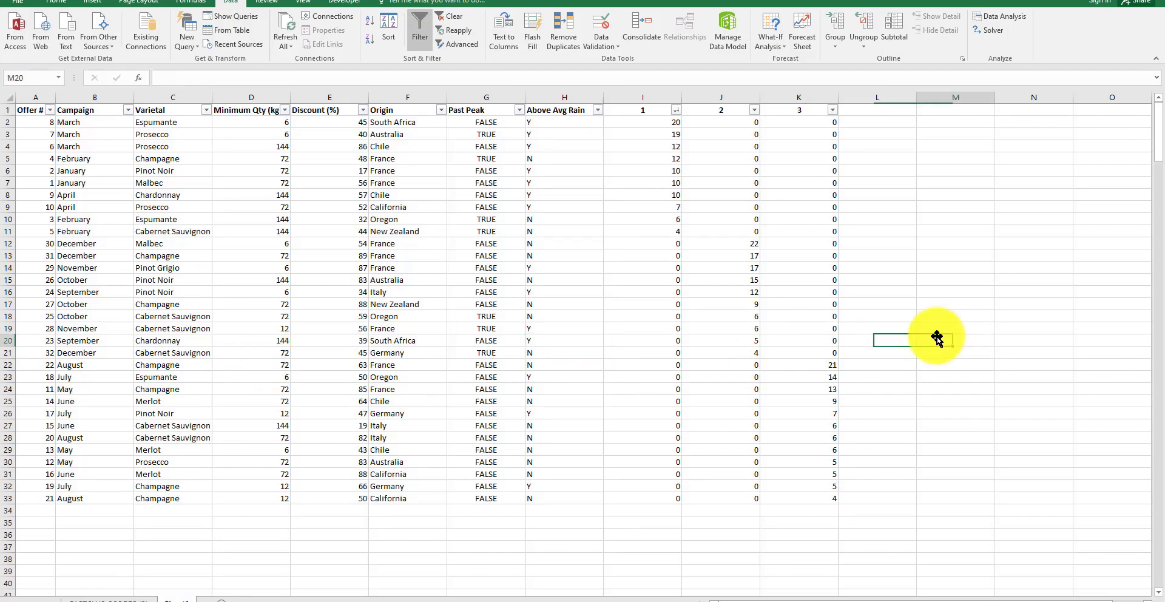
{"action": "left_click", "coordinate": [924, 389]}
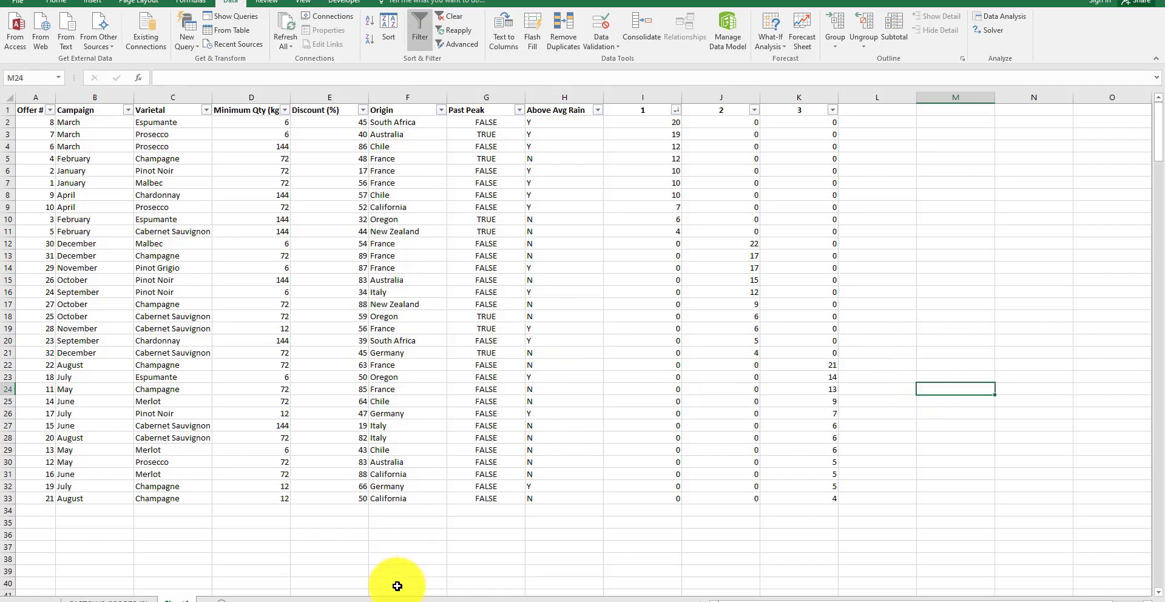
{"action": "left_click", "coordinate": [169, 599]}
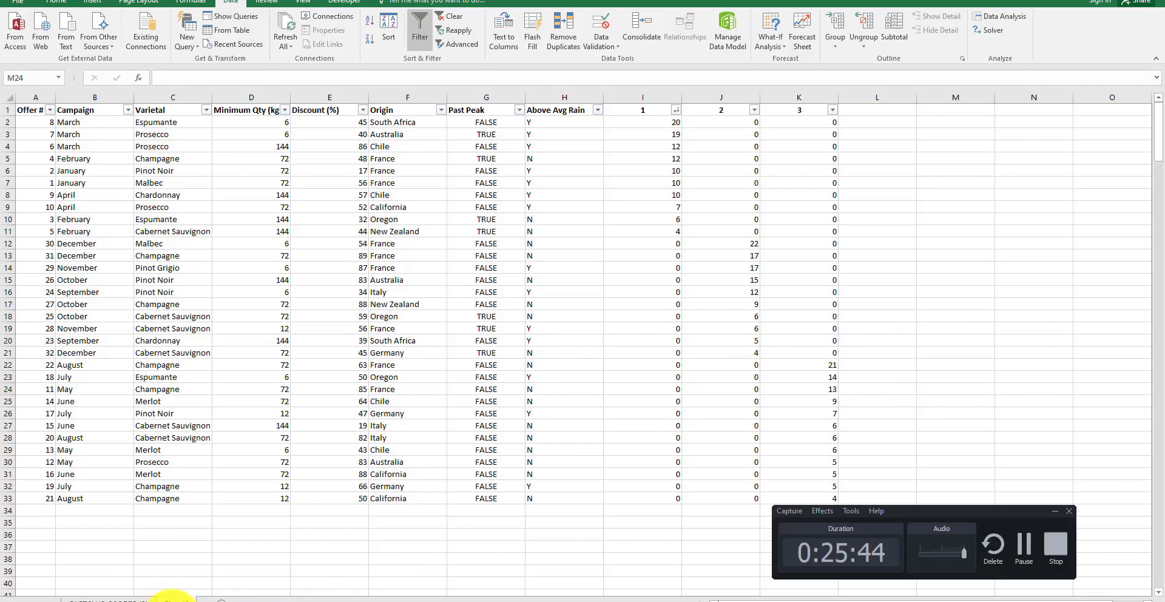